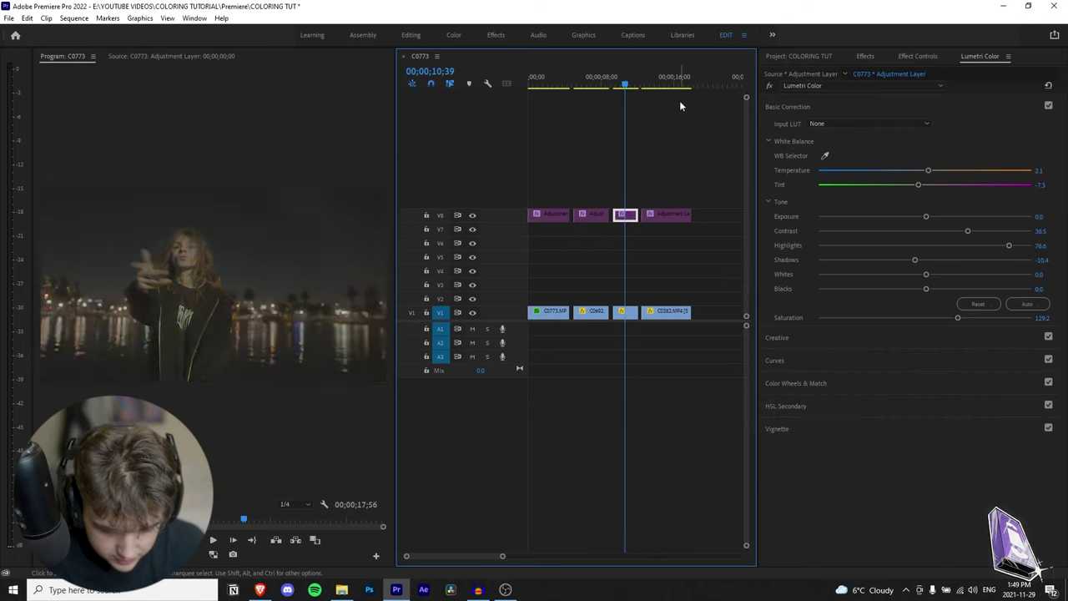
Step: Disable the adjustment layer above the last clip and save the project with the playhead at the sequence start
left_click(670, 218)
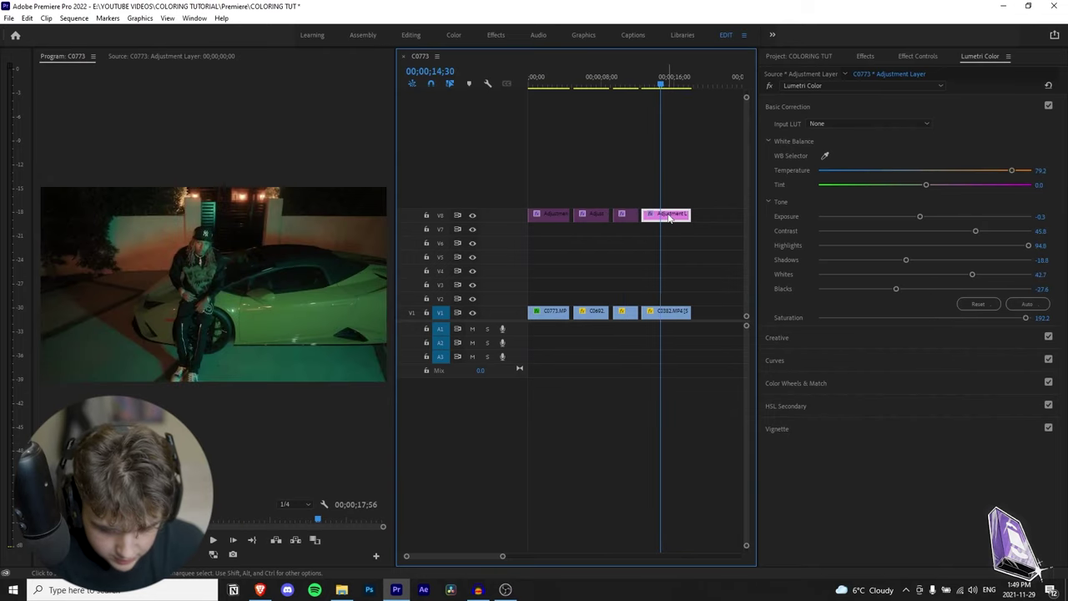
key("ctrl+s")
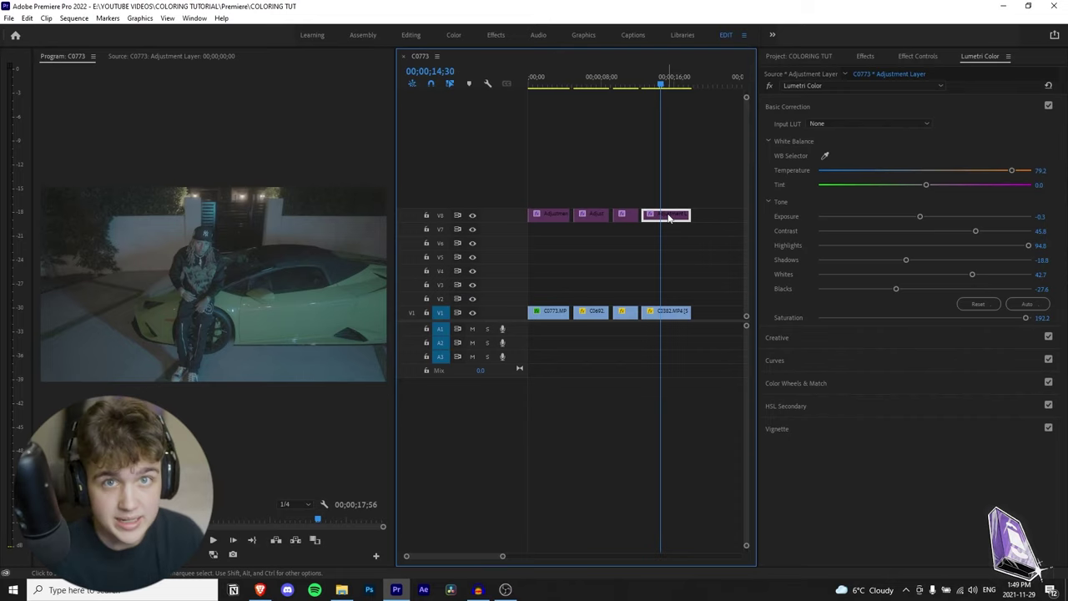
key("Home")
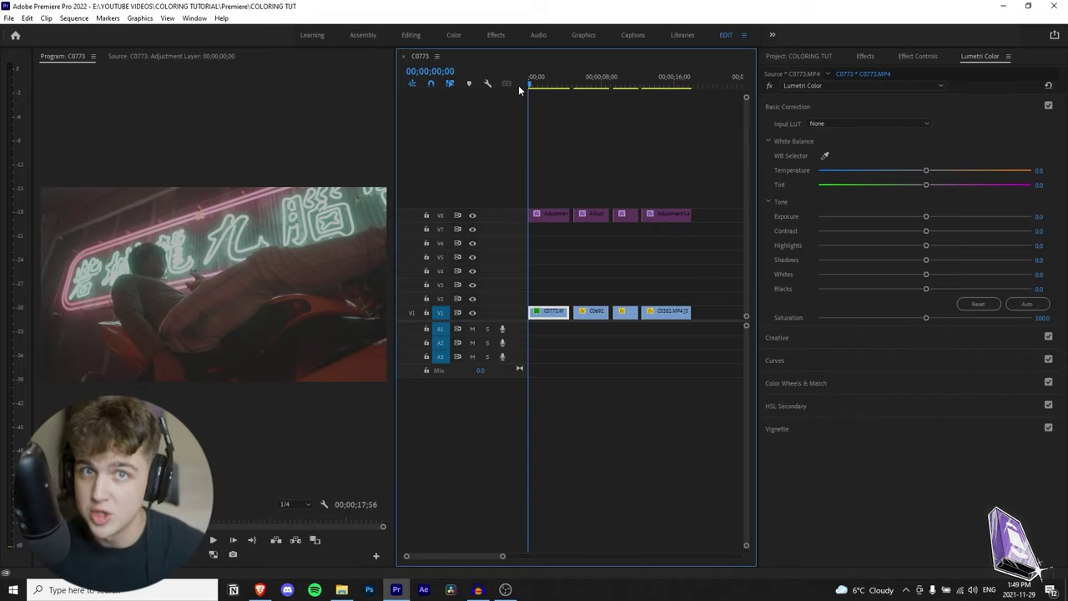
key("ctrl+s")
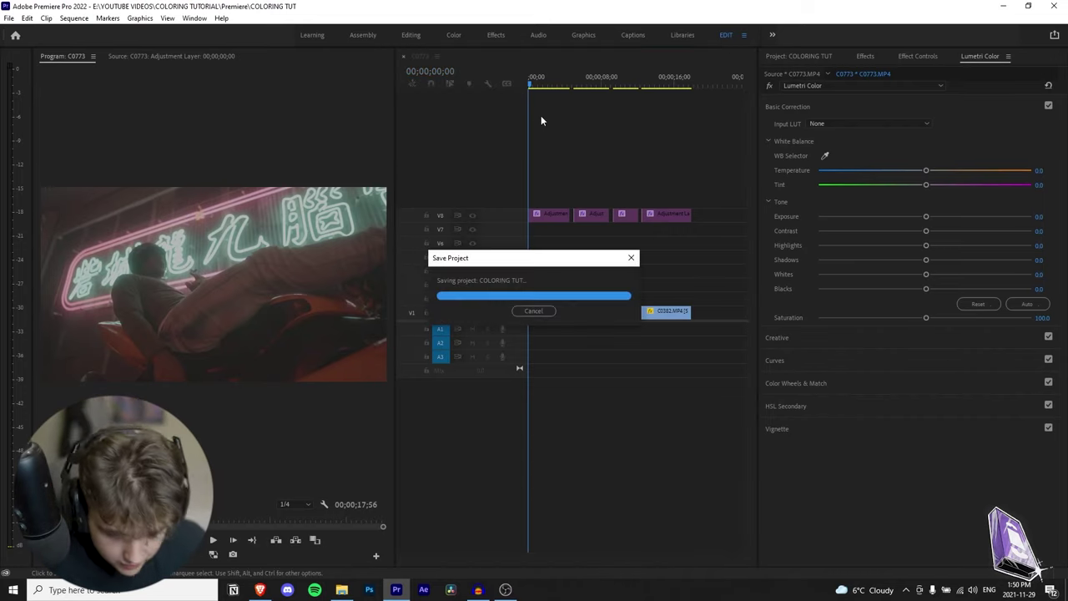
scroll(554, 416, "up", 3)
key("grave")
key("grave")
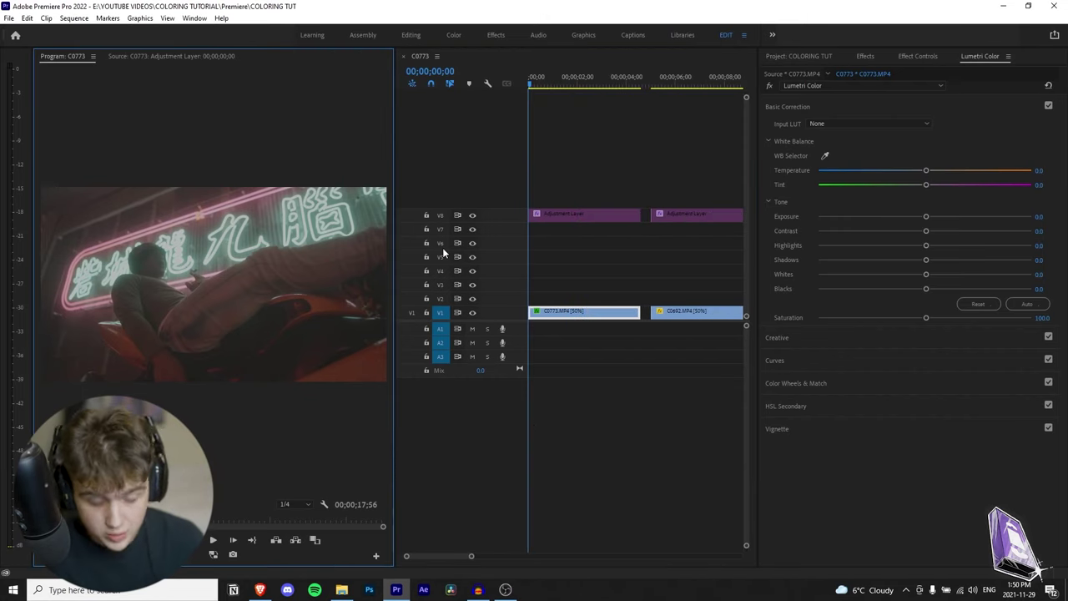
key("ctrl+s")
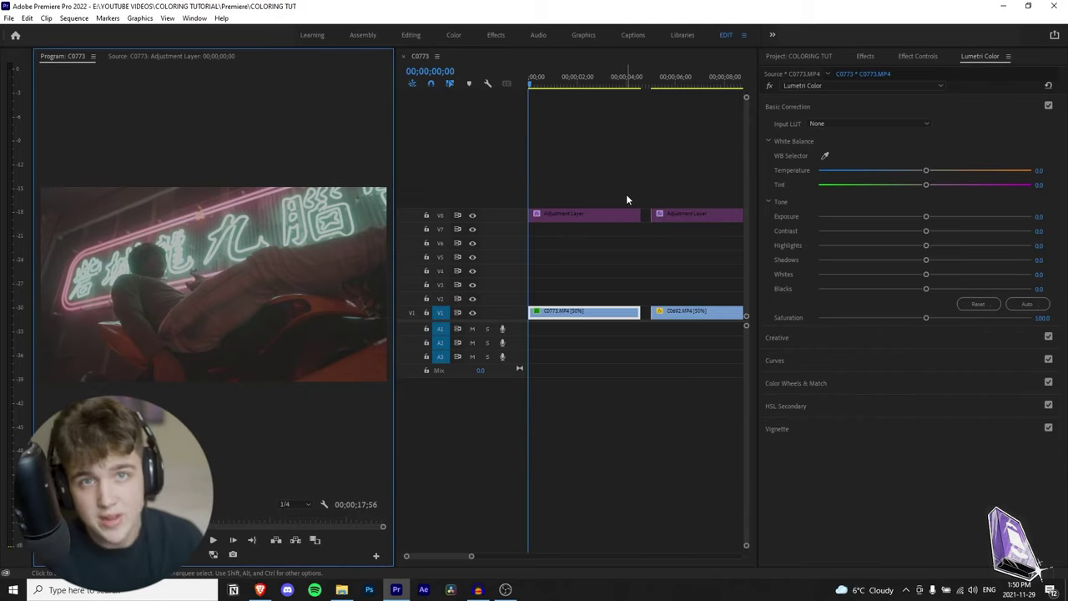
Step: Enable the first clip's adjustment layer, play a short section, and toggle the layer to compare the graded and ungraded image
left_click(596, 215)
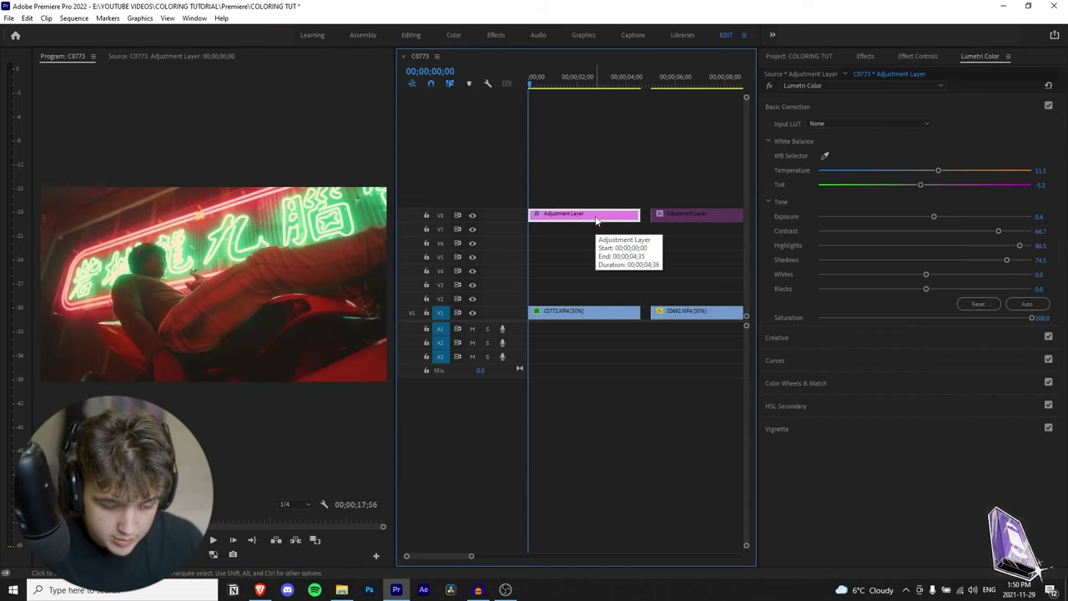
key("ctrl+s")
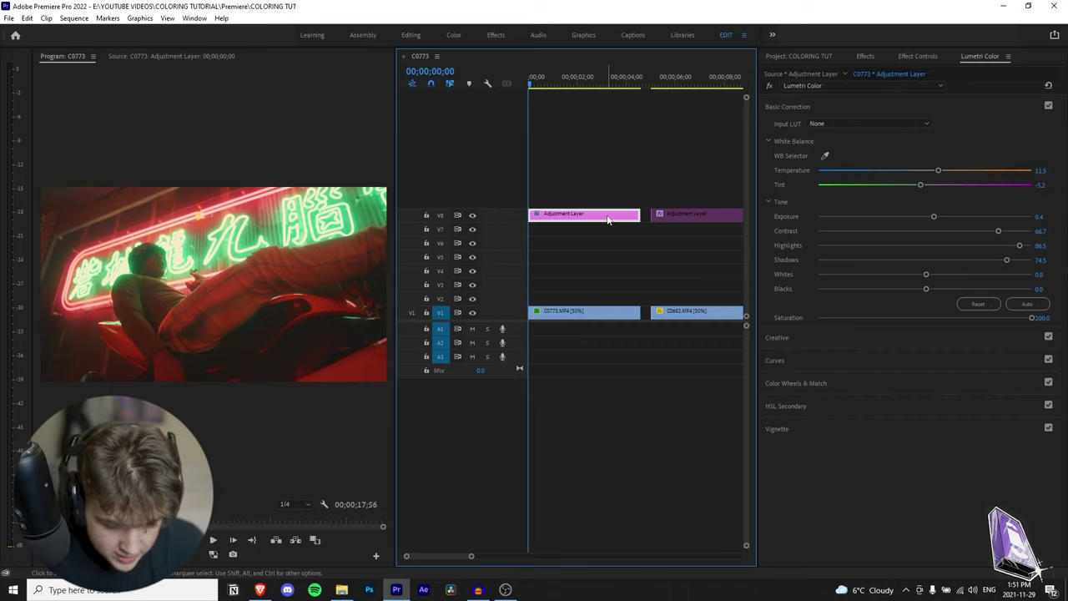
key("space")
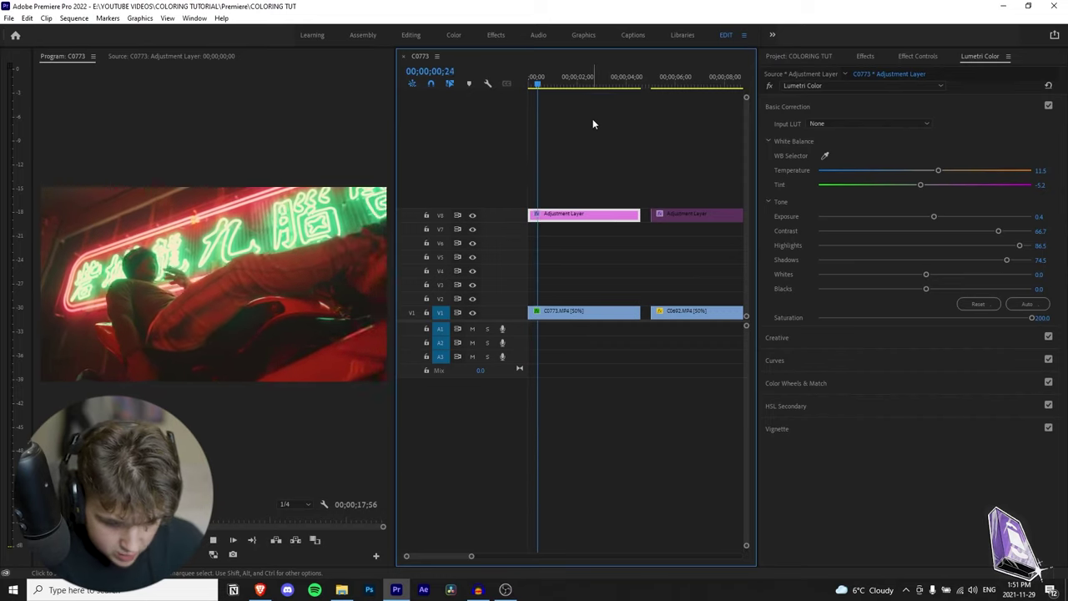
key("space")
key("shift+e")
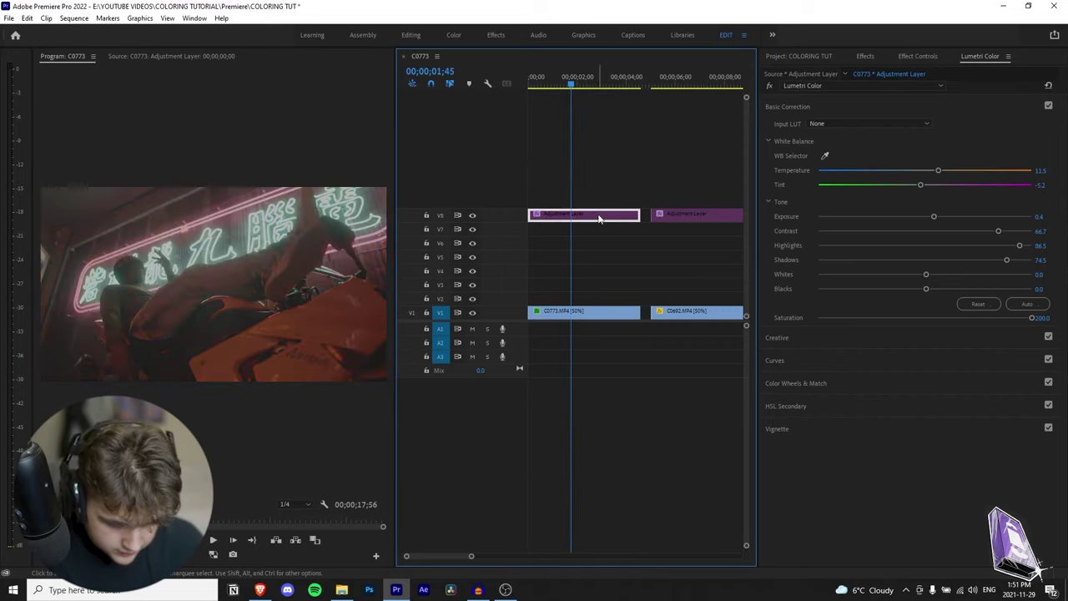
key("shift+e")
key("shift+e")
key("shift+e")
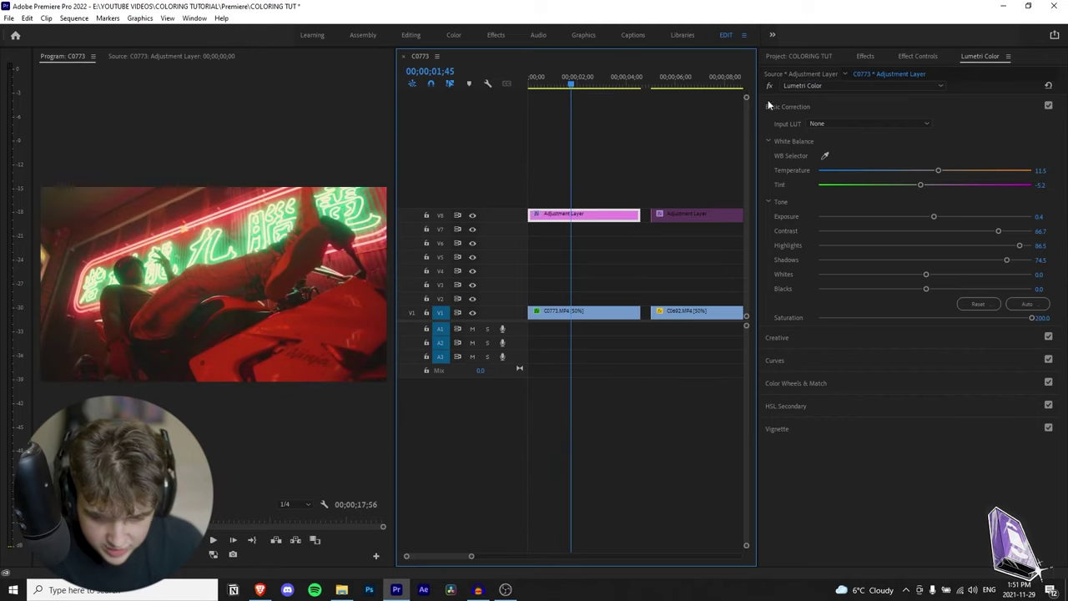
Step: Look through the Basic Correction, Creative and HSL Secondary sections of the first clip's Lumetri Color grade
left_click(784, 106)
left_click(792, 109)
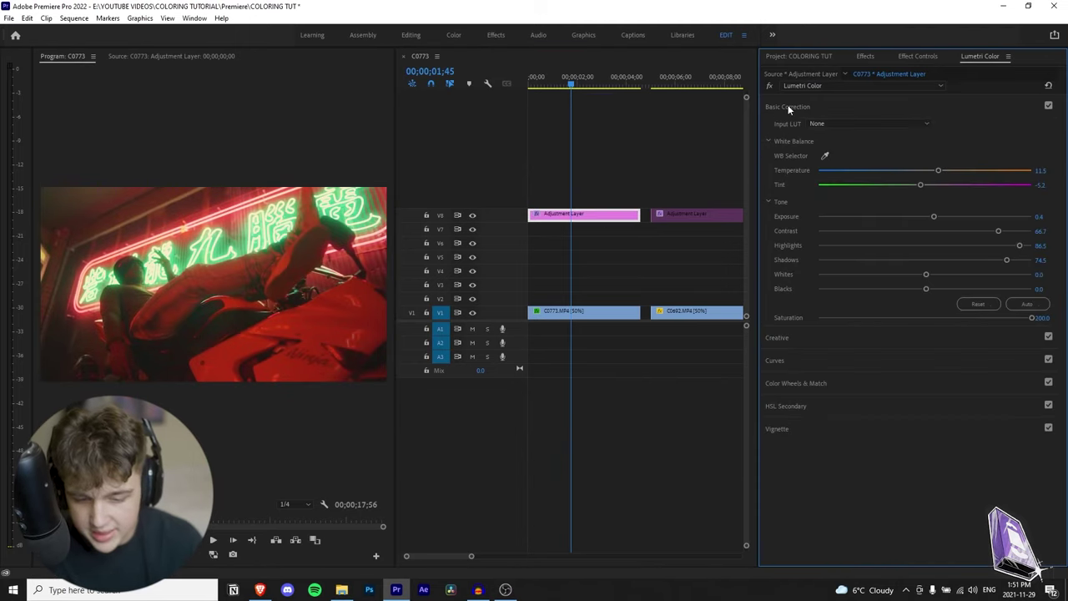
left_click(788, 108)
left_click(800, 130)
left_click(800, 130)
left_click(791, 198)
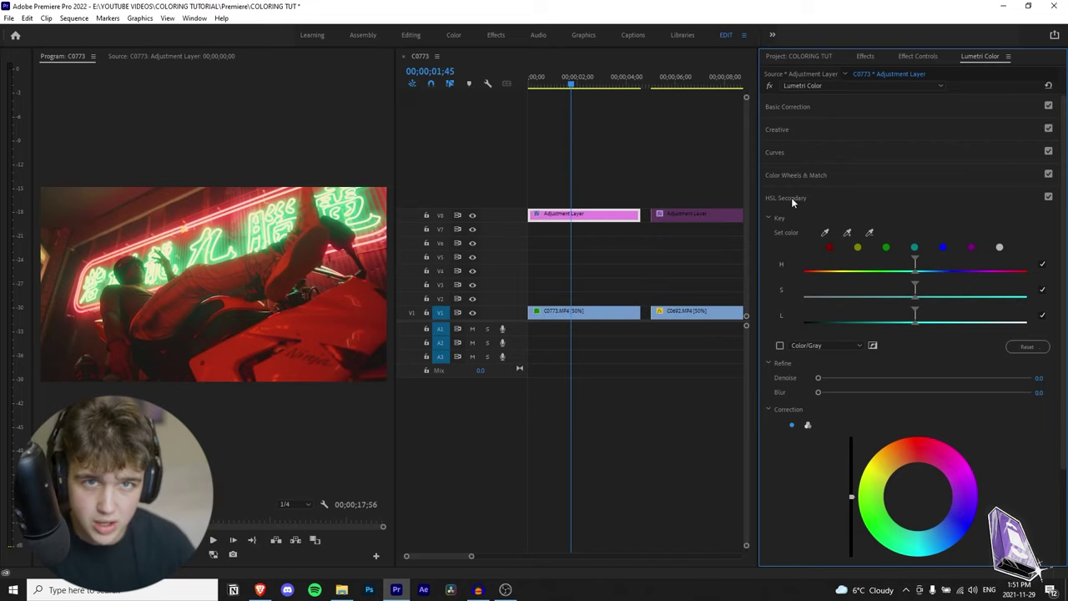
left_click(791, 196)
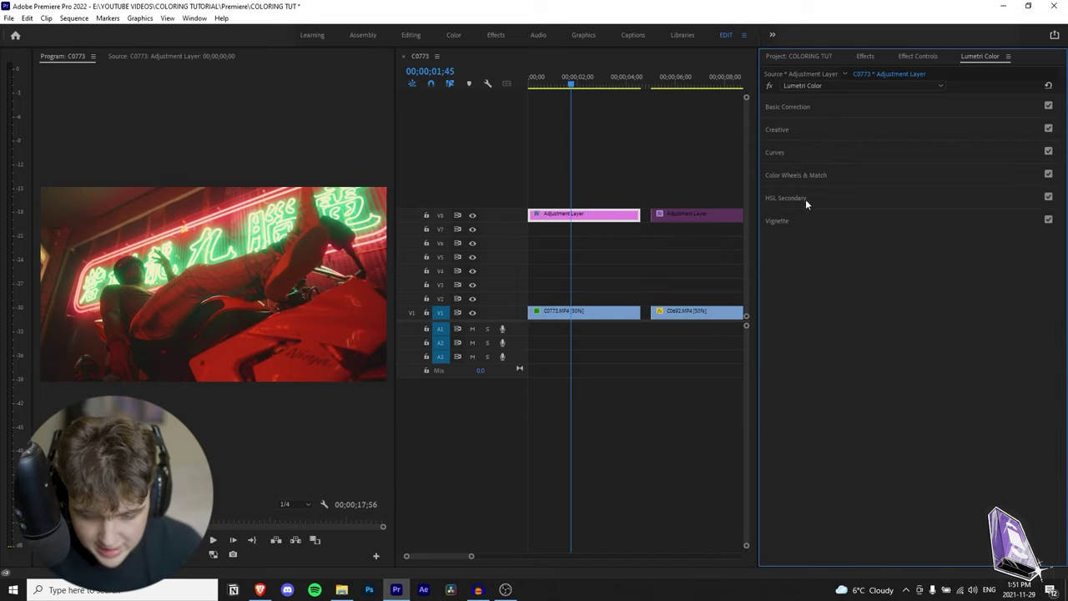
Step: Return to the sequence start and disable the existing adjustment layer on V8 above the first clip
key("Up")
key("shift+e")
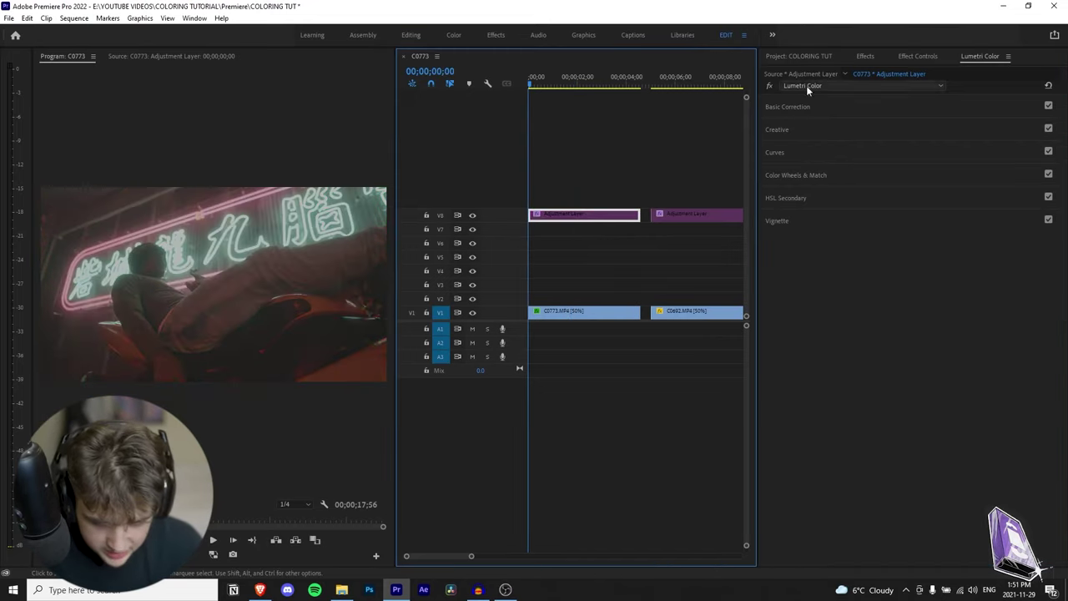
Step: Create a new 3840 × 2160, 59.94 fps adjustment layer and place it on V3 above the first clip
key("shift+1")
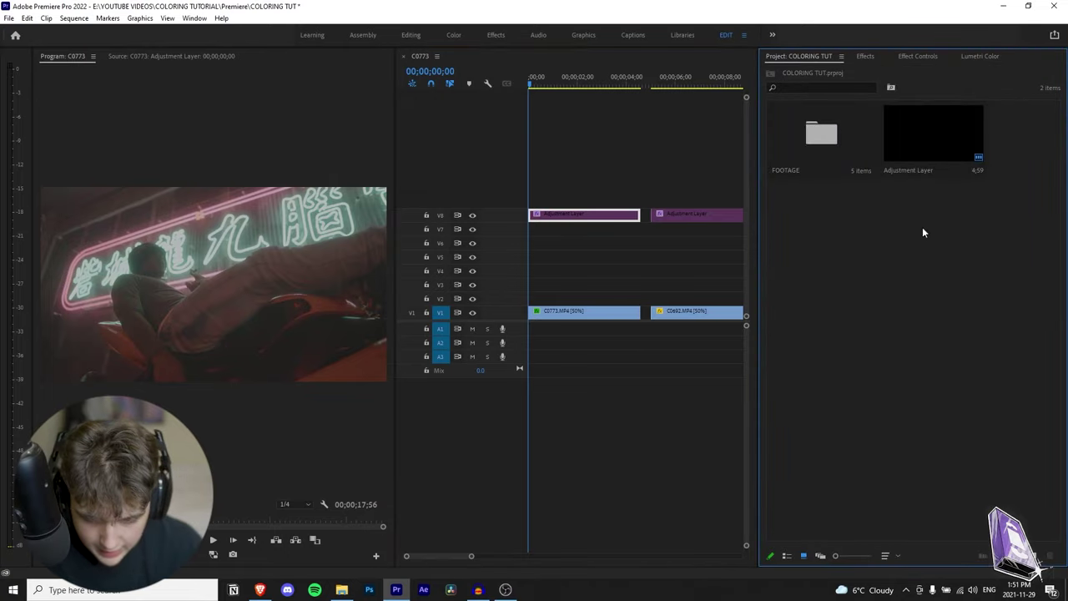
right_click(848, 267)
mouse_move(918, 310)
left_click(818, 348)
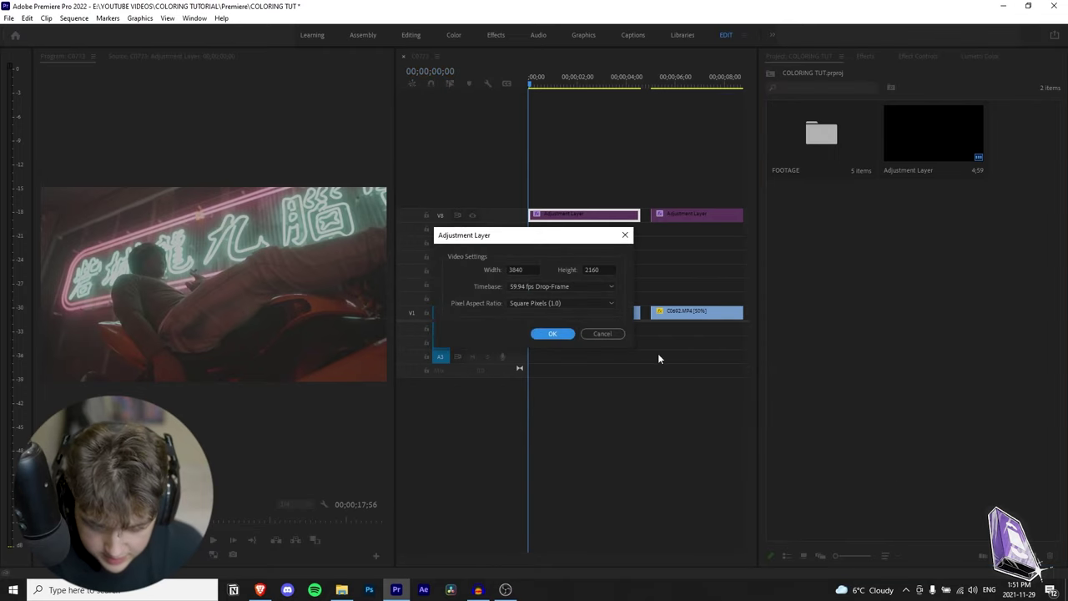
left_click(555, 334)
left_click_drag(1002, 138, 523, 304)
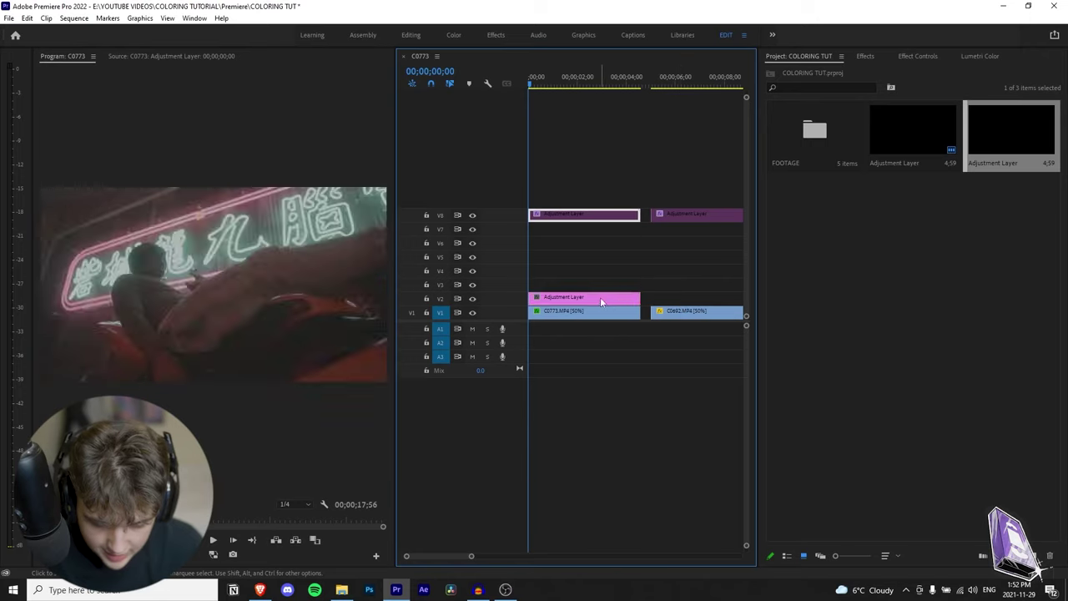
left_click_drag(595, 299, 595, 285)
left_click(988, 57)
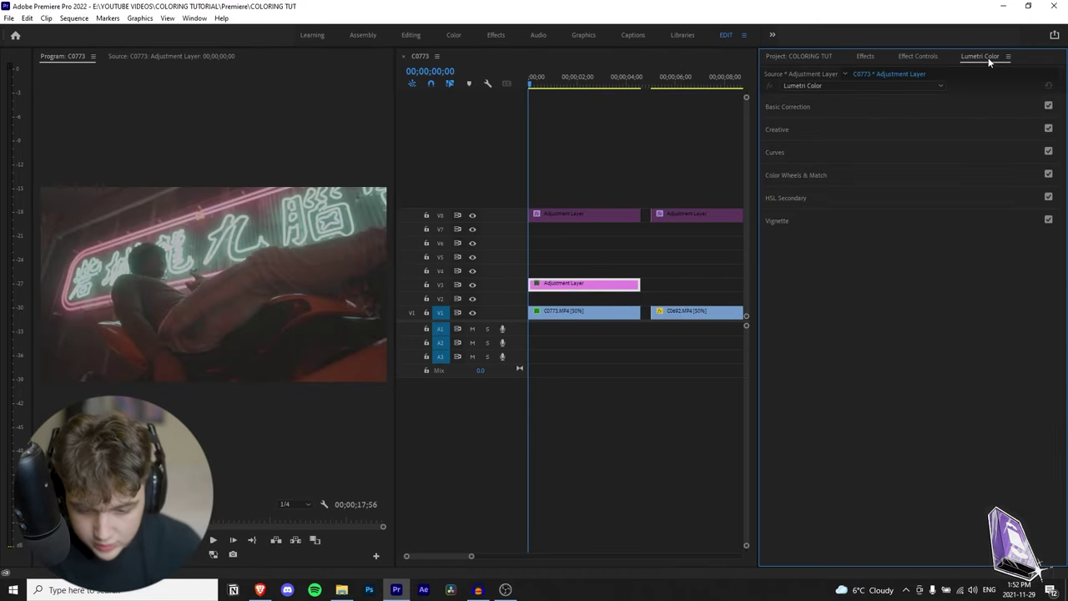
left_click(805, 131)
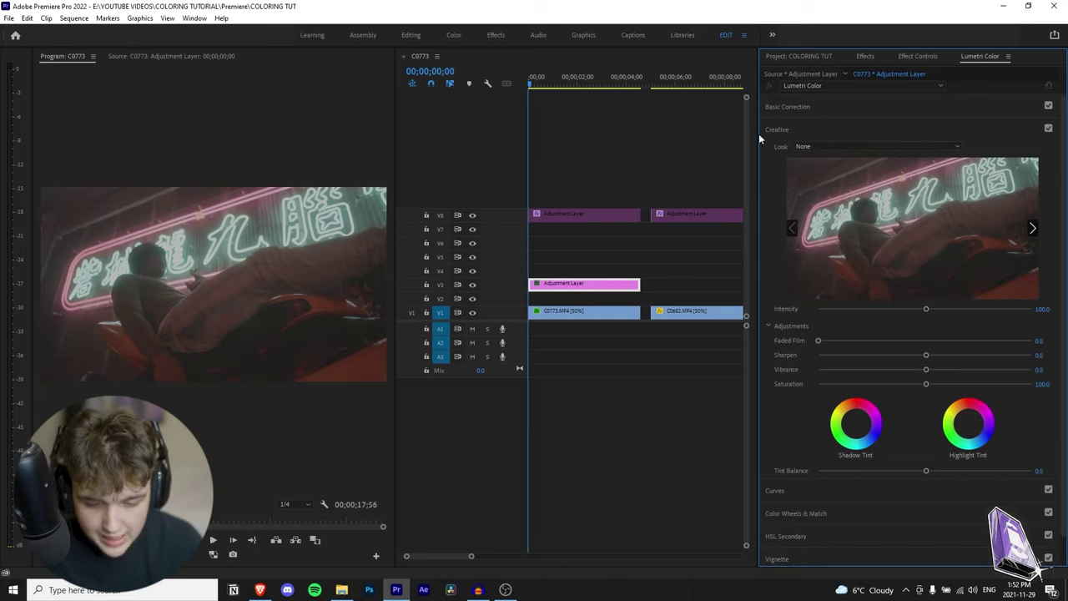
left_click(803, 146)
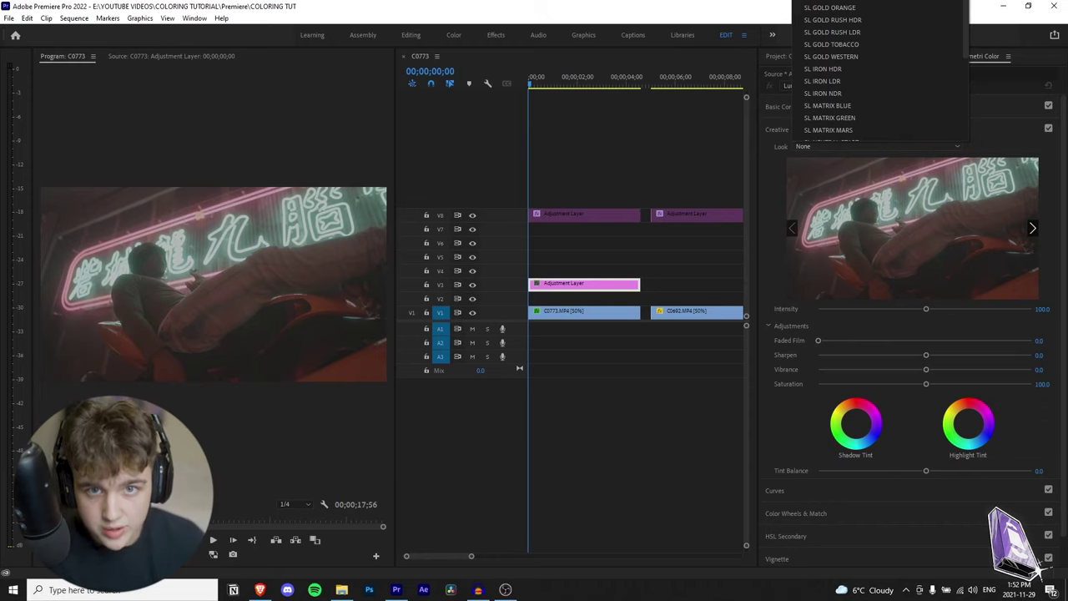
left_click(822, 1)
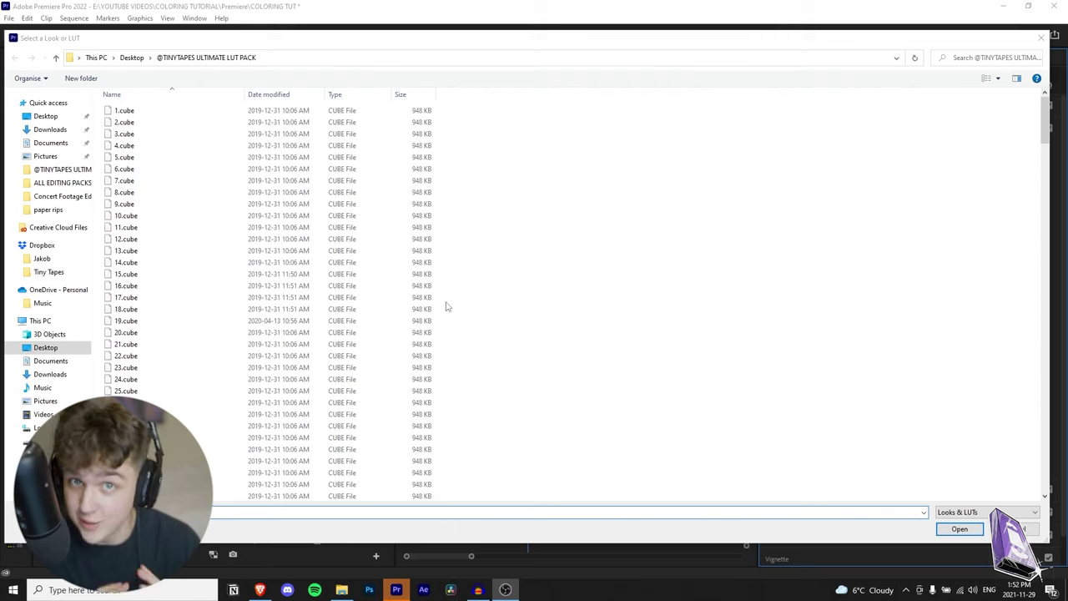
left_click_drag(1046, 125, 1049, 463)
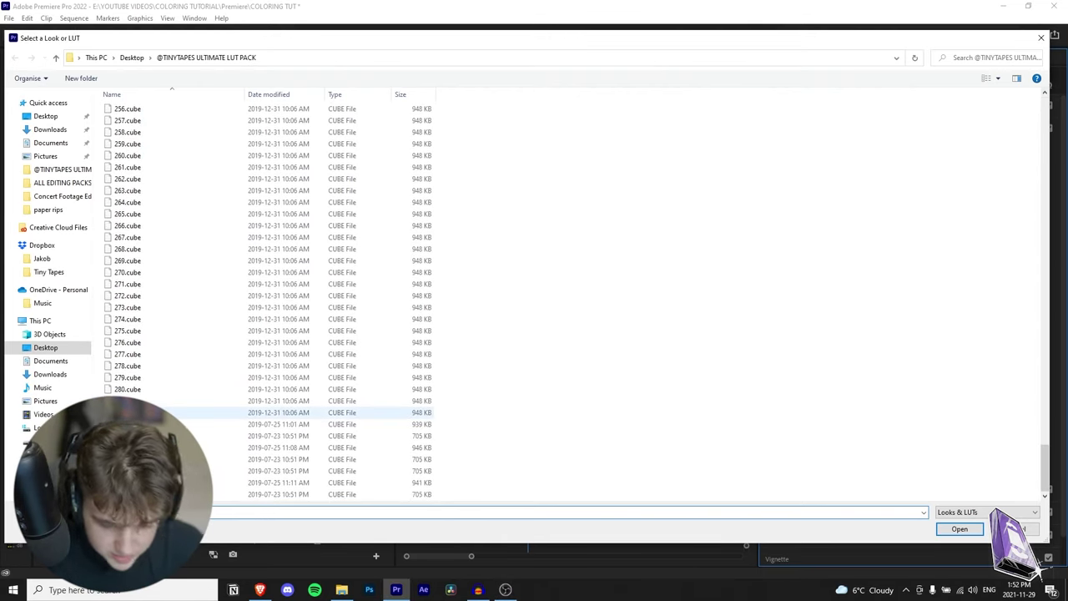
left_click_drag(1043, 460, 1048, 343)
double_click(657, 423)
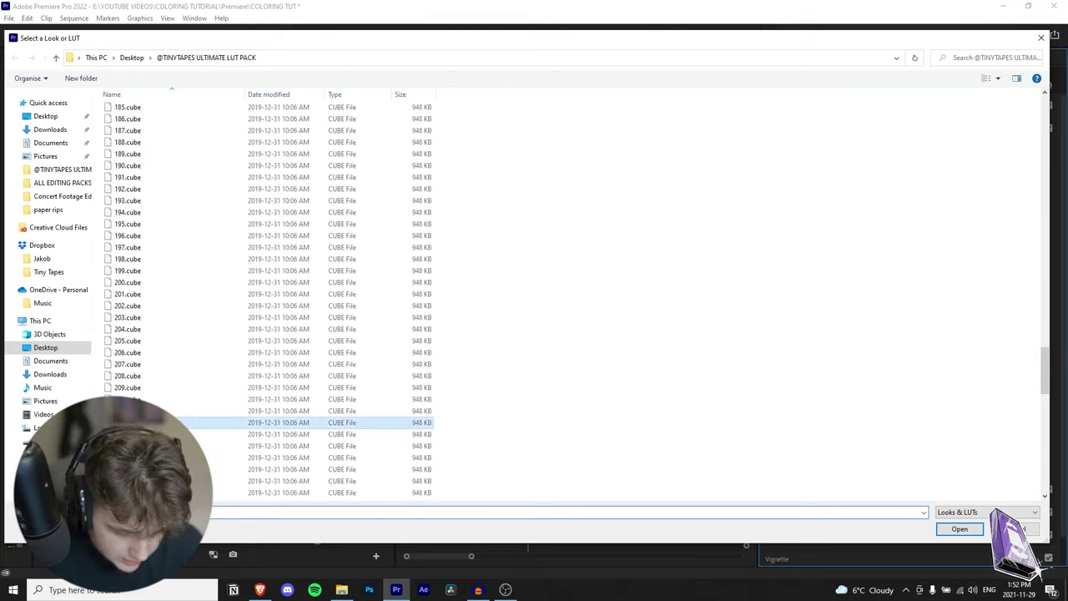
Step: Toggle the V3 adjustment layer to compare the first clip with and without the 212 look, and open its Basic Correction controls
left_click(566, 286)
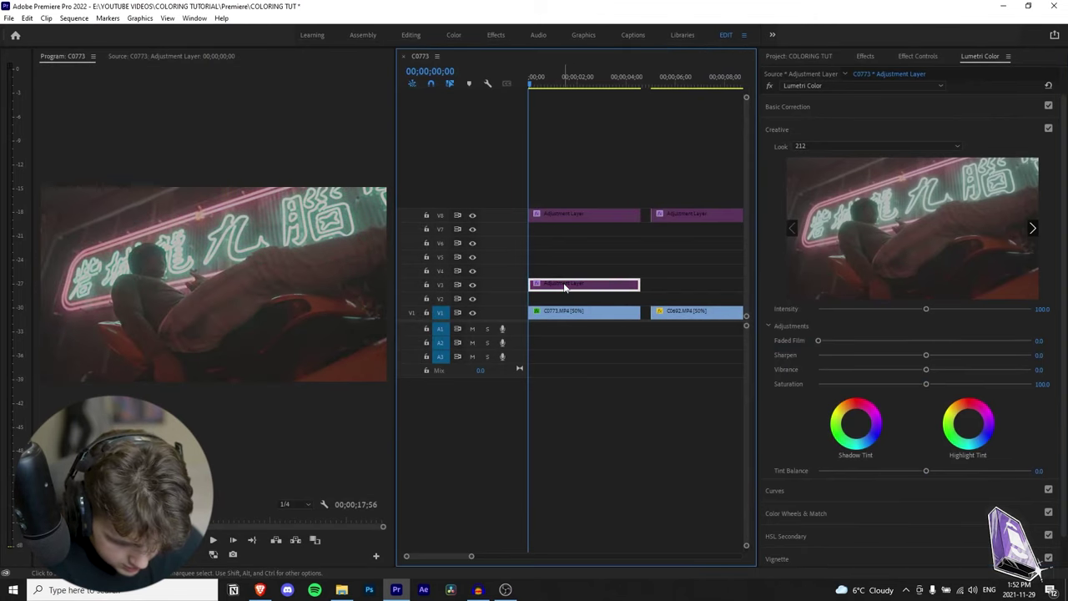
key("shift+e")
key("shift+e")
key("shift+e")
key("shift+e")
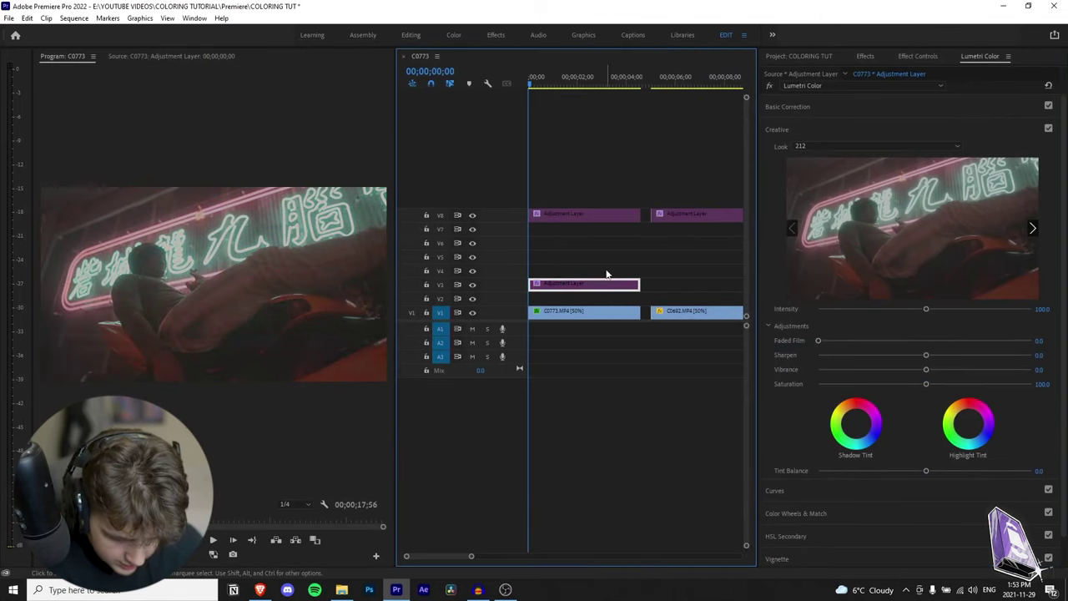
key("shift+e")
key("shift+e")
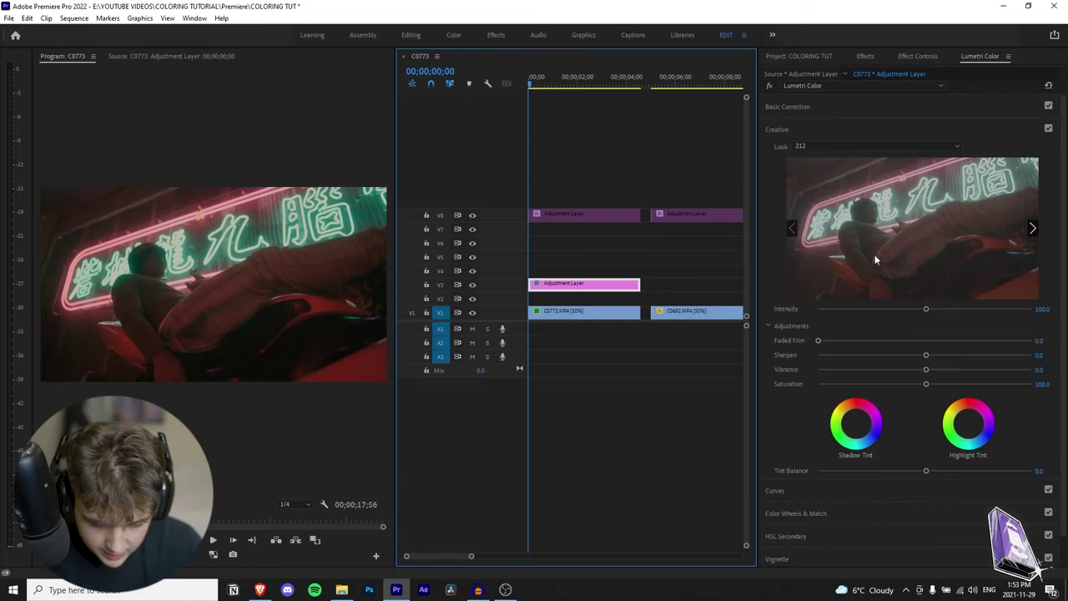
left_click(801, 108)
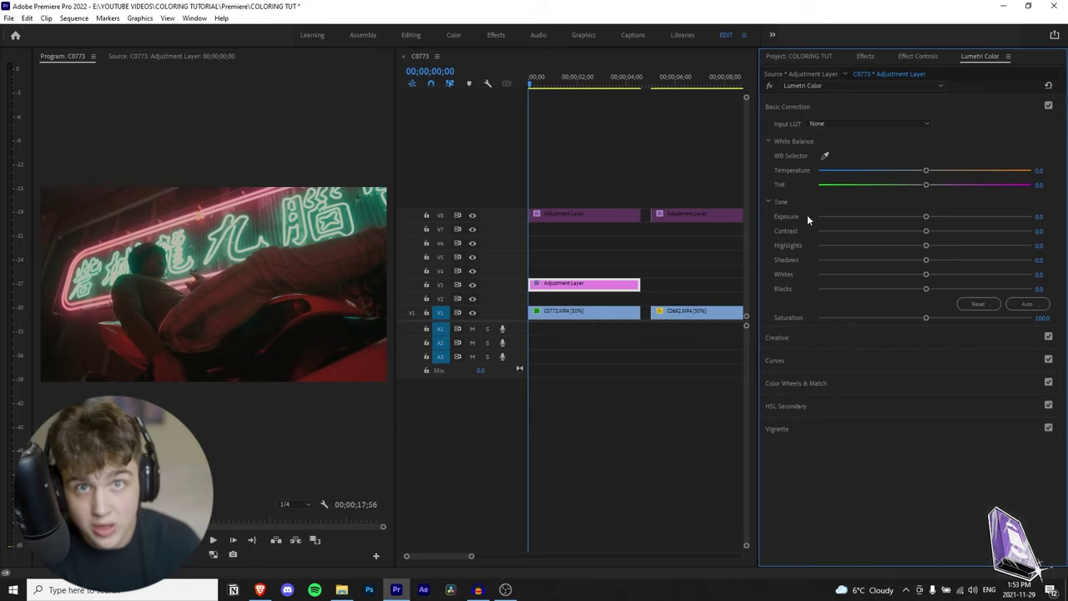
left_click(555, 285)
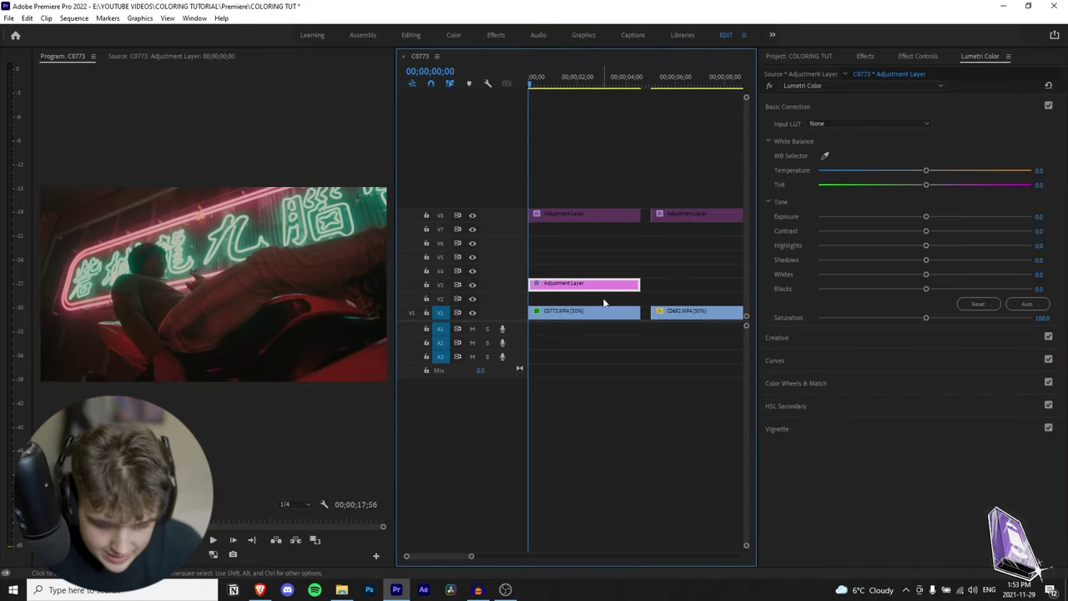
key("shift+e")
key("shift+e")
key("shift+e")
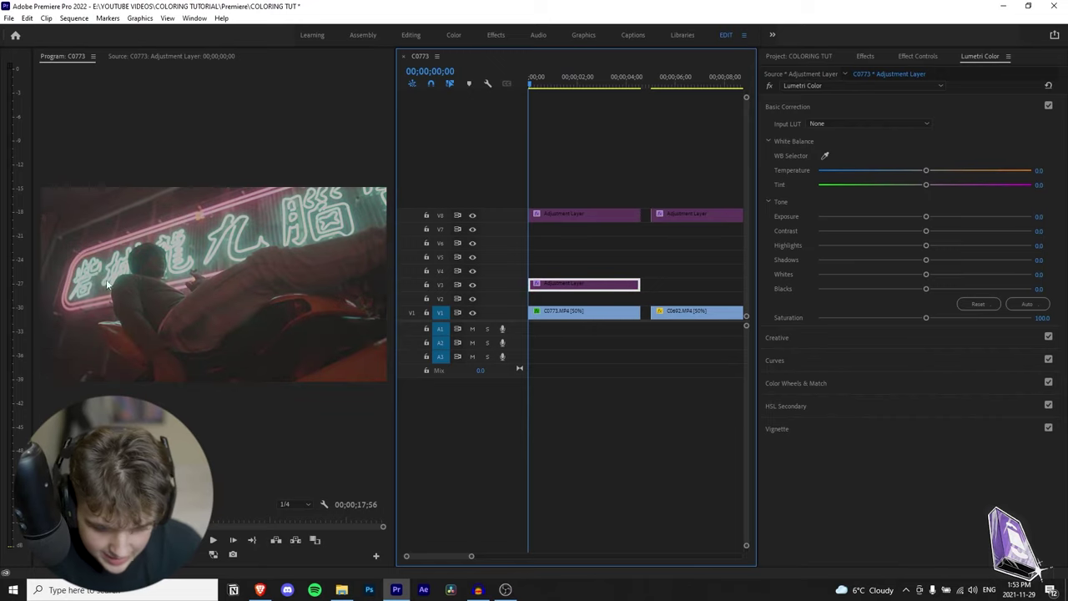
key("shift+e")
key("shift+e")
key("shift+e")
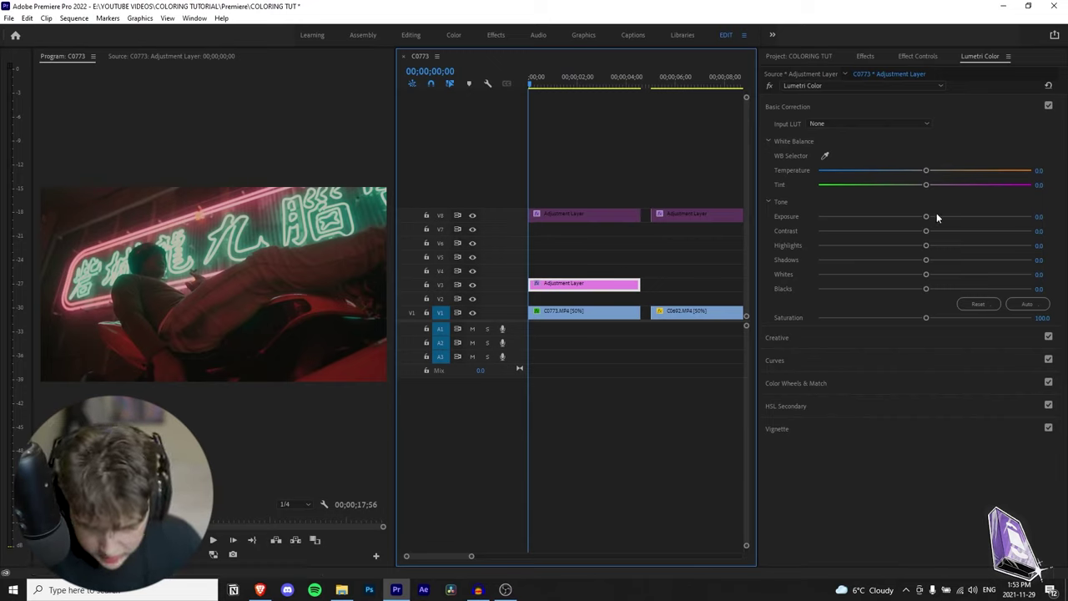
Step: Set the V3 adjustment layer's Highlights to 100 and Shadows to -23.4, checking a frame around 00;00;02;25
mouse_move(926, 248)
left_mouse_down()
mouse_move(995, 247)
mouse_move(933, 266)
left_mouse_up()
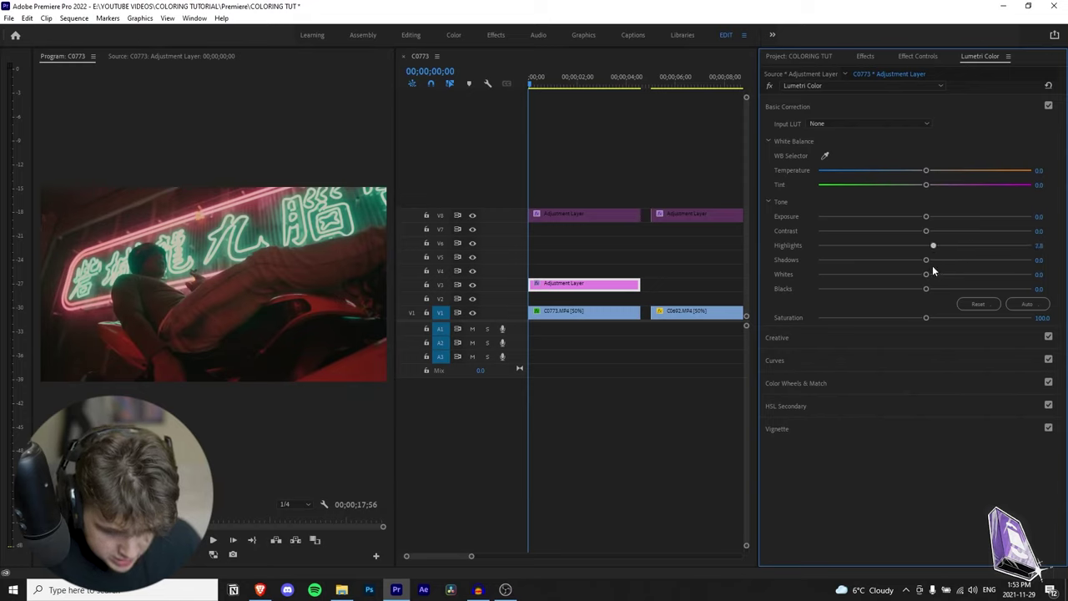
left_click_drag(1002, 262, 1035, 267)
left_click_drag(532, 83, 586, 93)
mouse_move(1032, 246)
left_mouse_down()
mouse_move(924, 250)
mouse_move(1032, 246)
left_mouse_up()
left_click_drag(925, 261, 900, 265)
Step: Set the first clip's V3 adjustment layer to Saturation 143.2, Contrast 26.0 and Whites 37.5
left_click(597, 287)
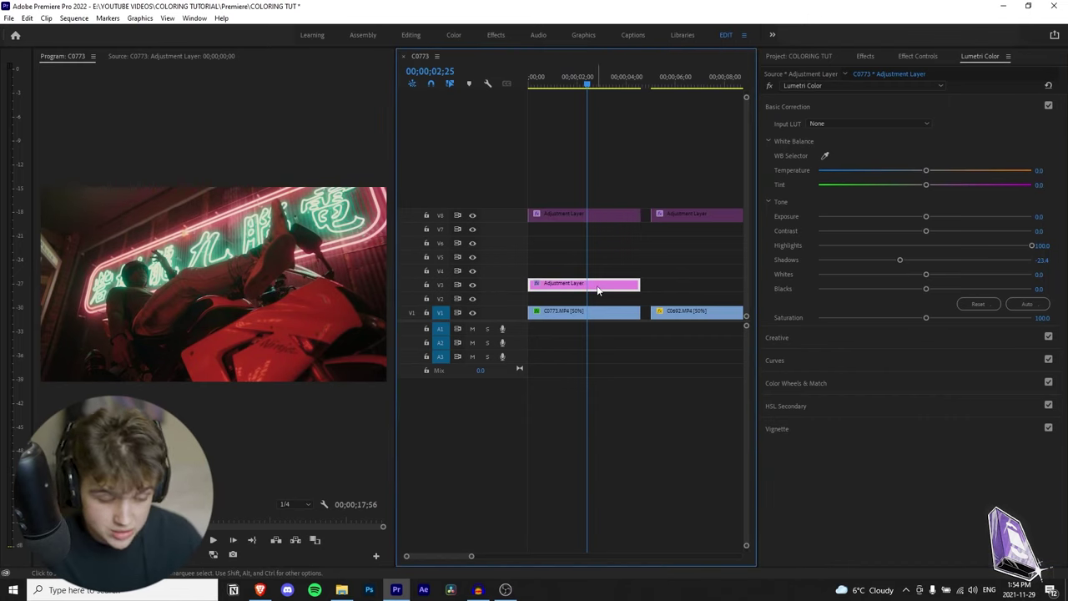
left_click_drag(929, 318, 971, 319)
left_click_drag(926, 231, 952, 236)
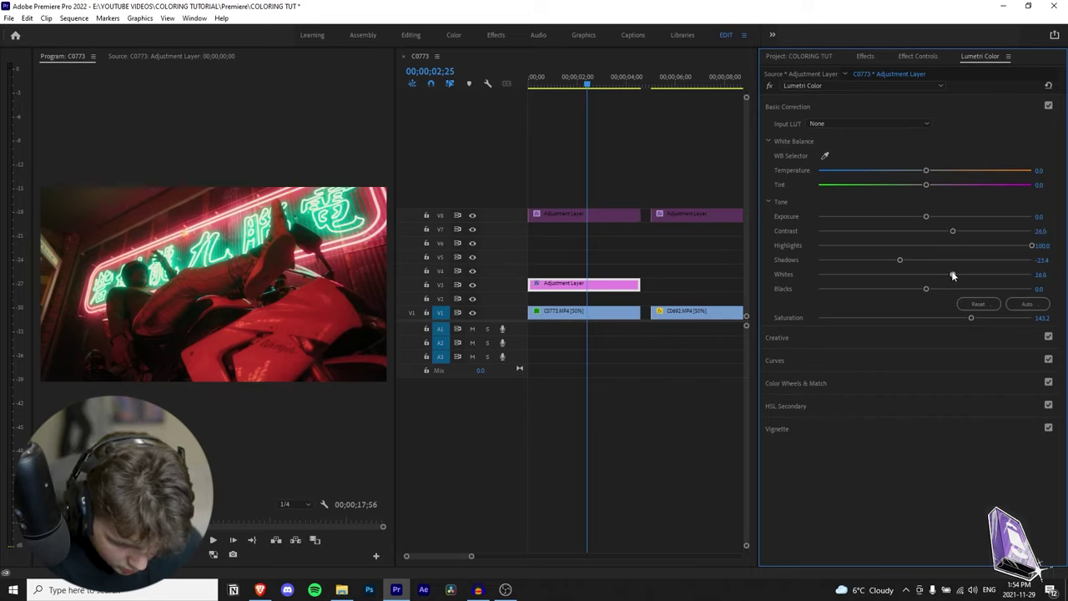
left_click_drag(945, 275, 958, 278)
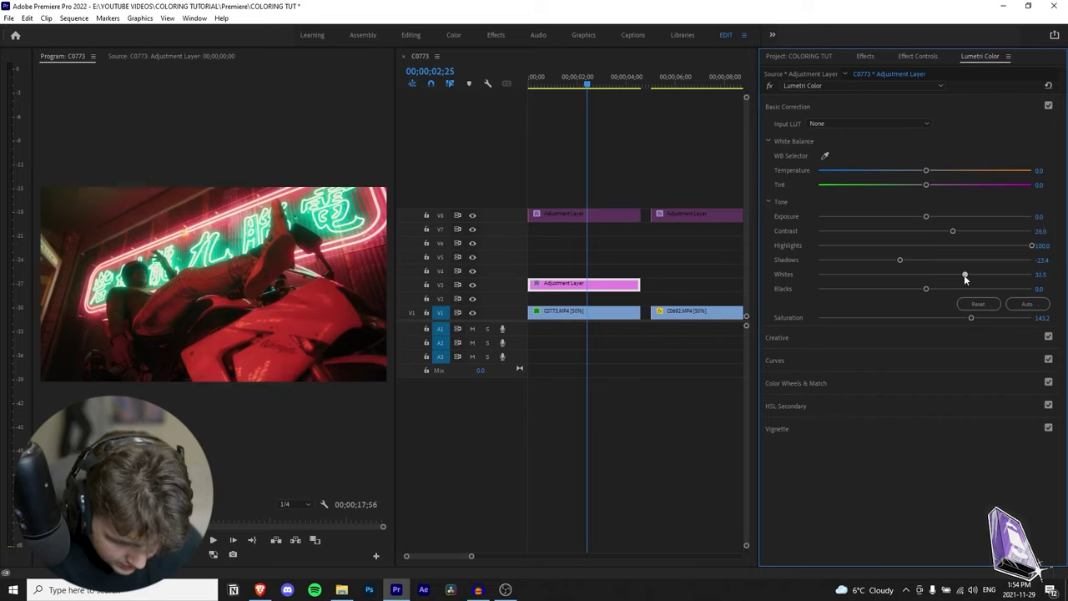
left_click(603, 251)
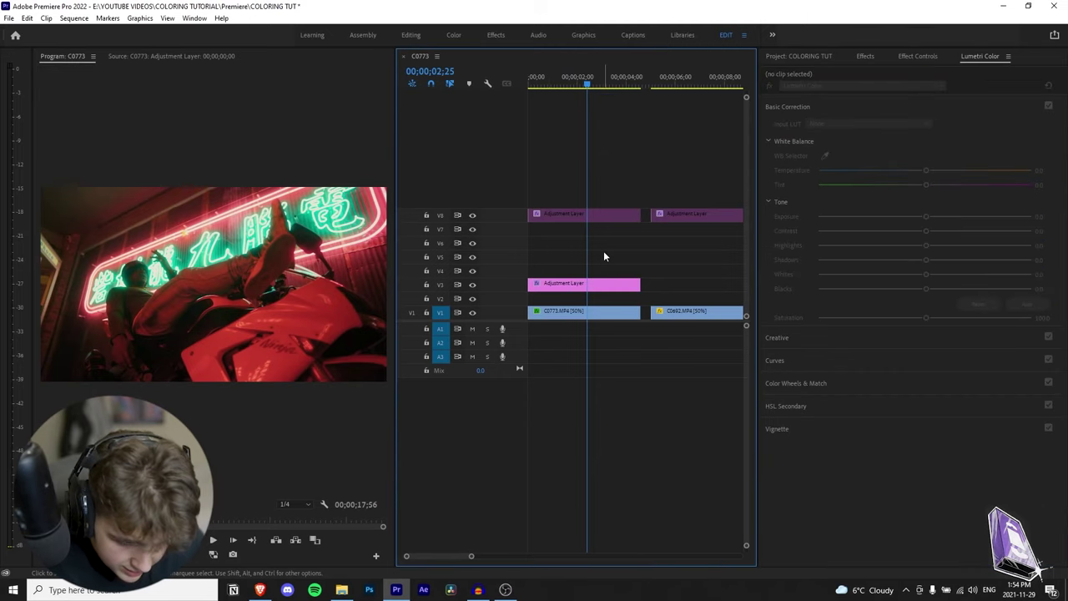
left_click(596, 286)
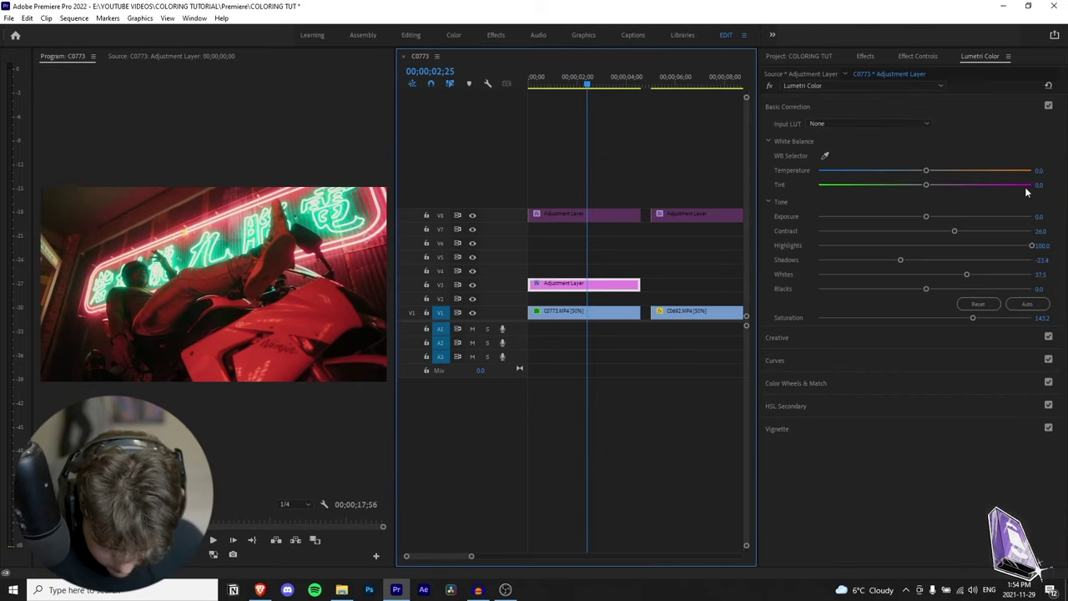
Step: Try different Temperature and Tint shifts on the V3 adjustment layer, and reset both to 0
mouse_move(927, 170)
left_mouse_down()
mouse_move(911, 171)
mouse_move(924, 189)
mouse_move(907, 193)
mouse_move(929, 187)
left_mouse_up()
double_click(930, 175)
key("ctrl+z")
left_click_drag(920, 192, 911, 193)
key("grave")
key("grave")
left_click(927, 185)
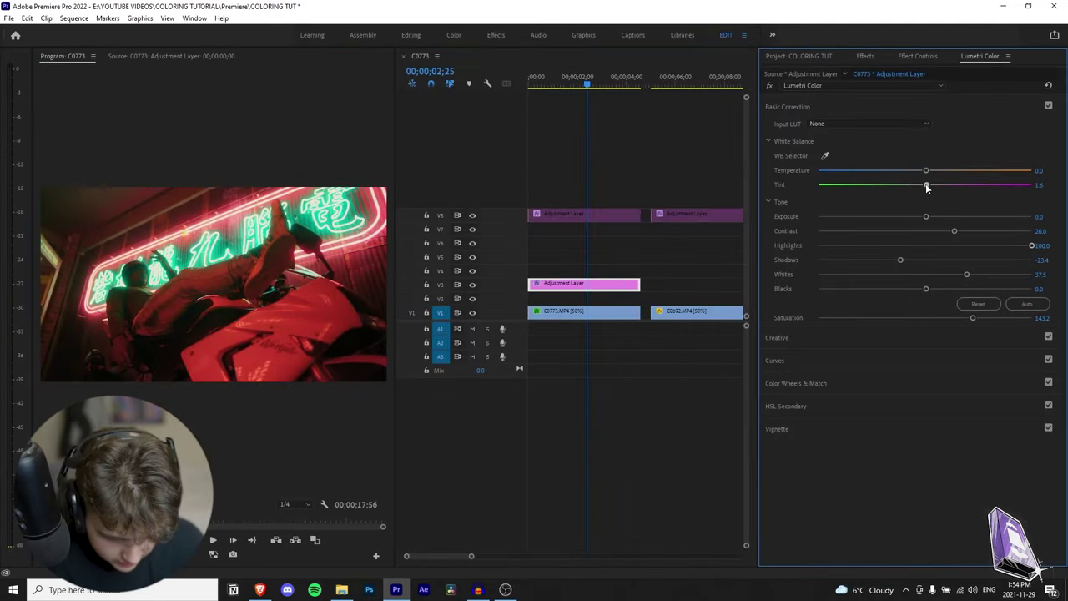
left_click_drag(919, 189, 913, 192)
double_click(906, 189)
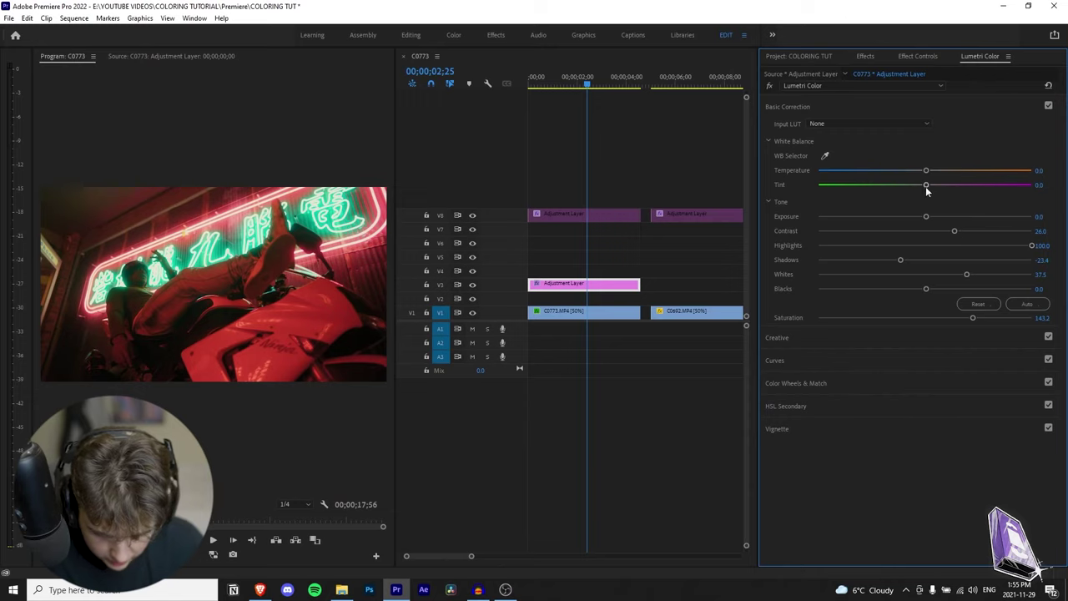
Step: Set the V3 adjustment layer's Tint to -20.8 and Temperature to 11.5, toggling the layer to compare the frame
left_click_drag(910, 187, 902, 189)
key("grave")
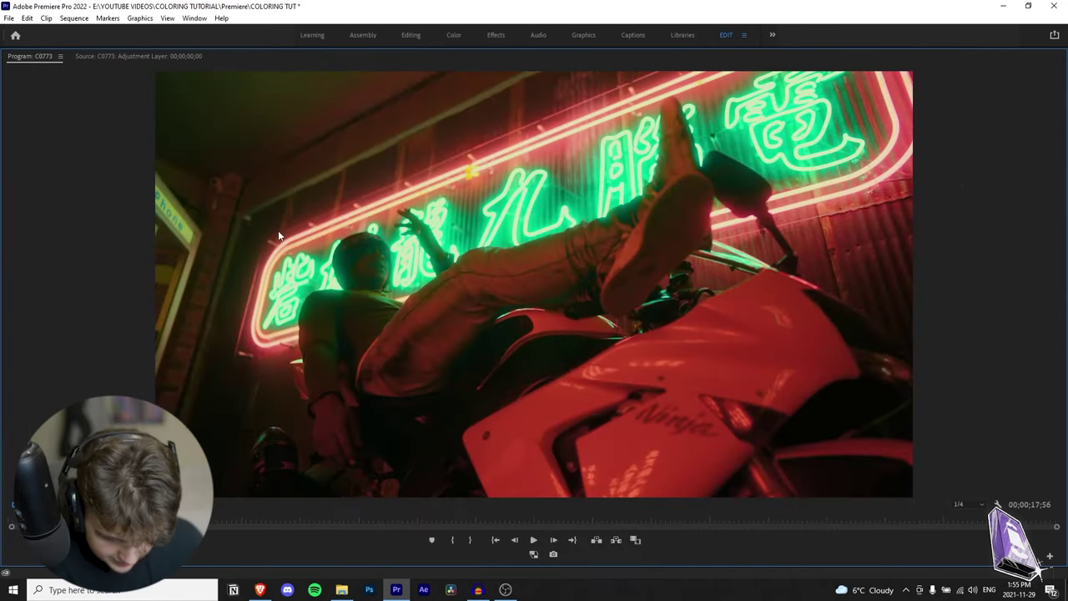
key("grave")
left_click(578, 285)
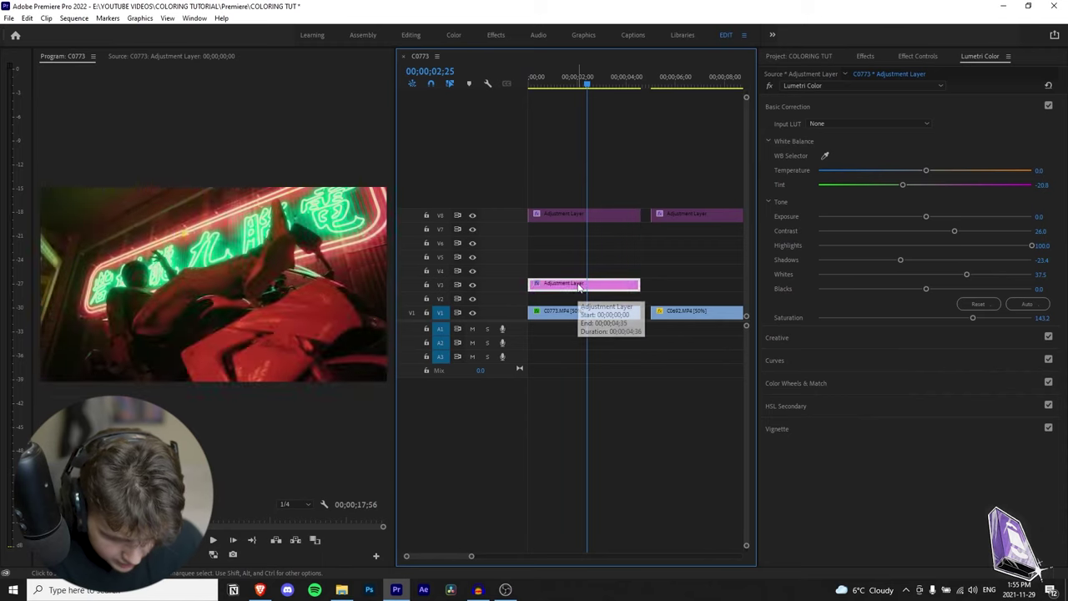
left_click_drag(929, 170, 932, 173)
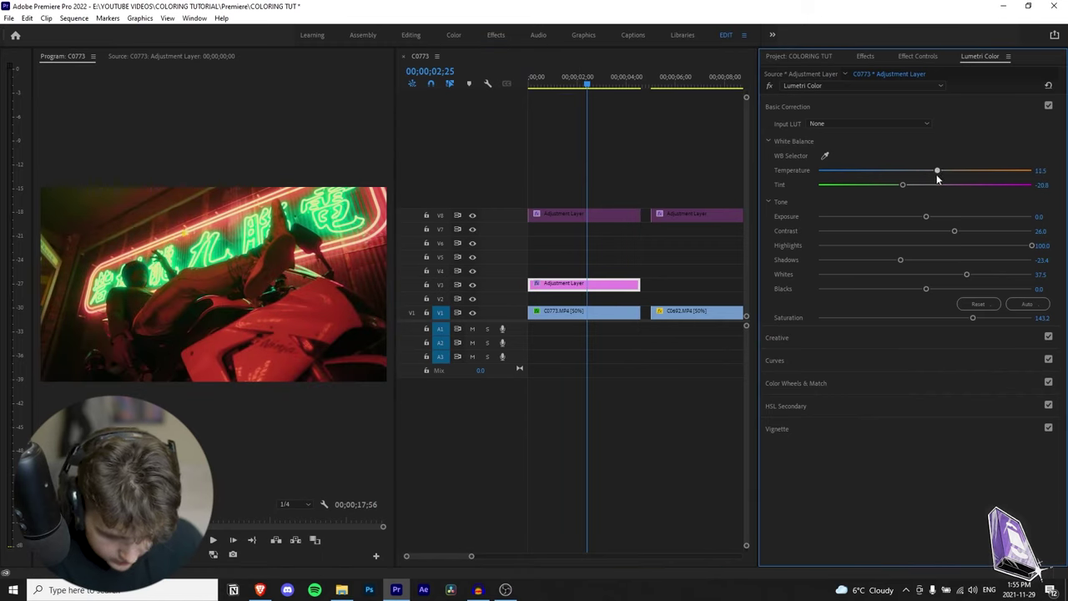
left_click(588, 287)
key("shift+e")
key("shift+e")
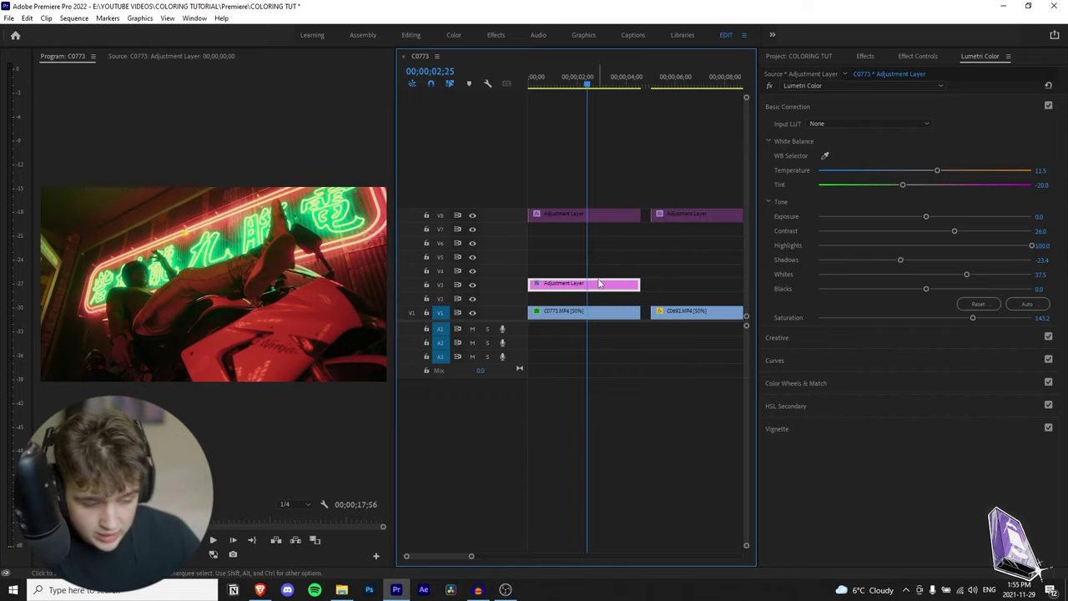
Step: Try higher Exposure and lifted Shadows on the V3 adjustment layer, and revert both changes
left_click_drag(927, 217, 938, 219)
double_click(939, 217)
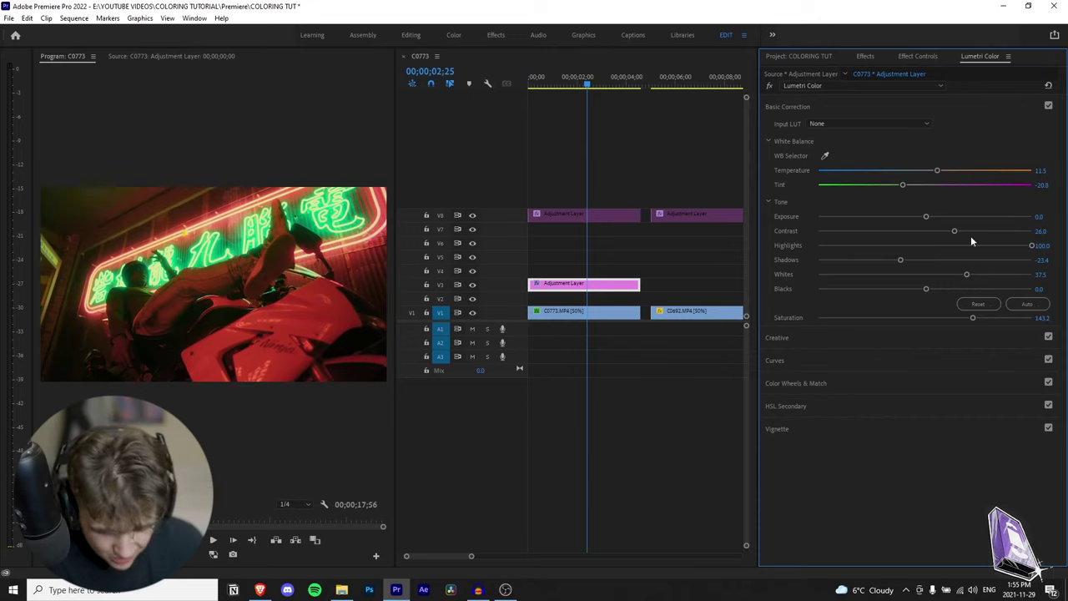
left_click_drag(900, 262, 940, 262)
key("ctrl+z")
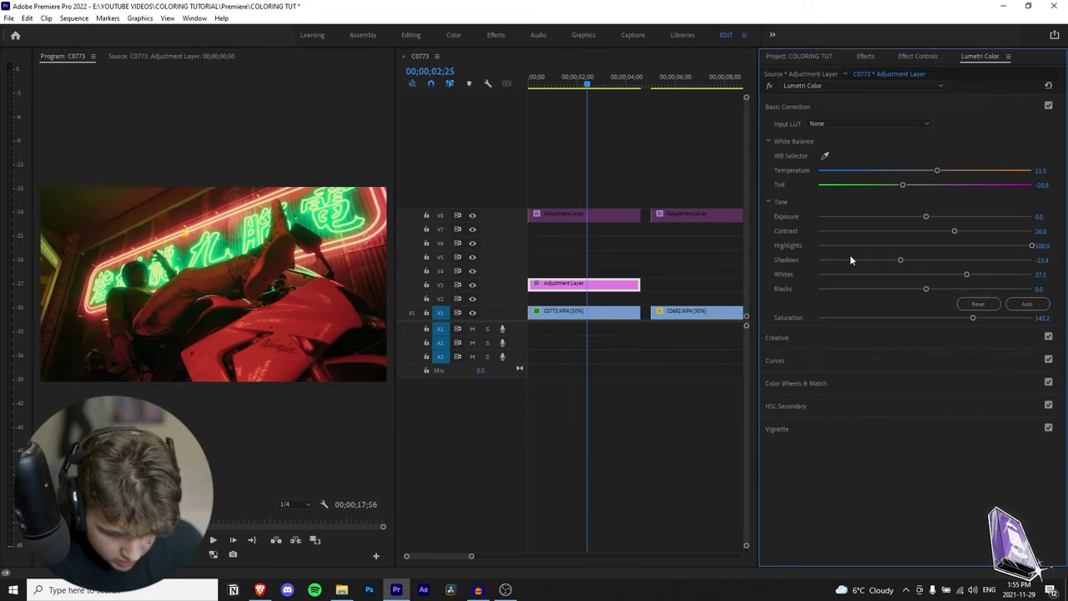
Step: Check the graded first clip in an enlarged preview, and toggle its V3 adjustment layer to compare before and after
key("grave")
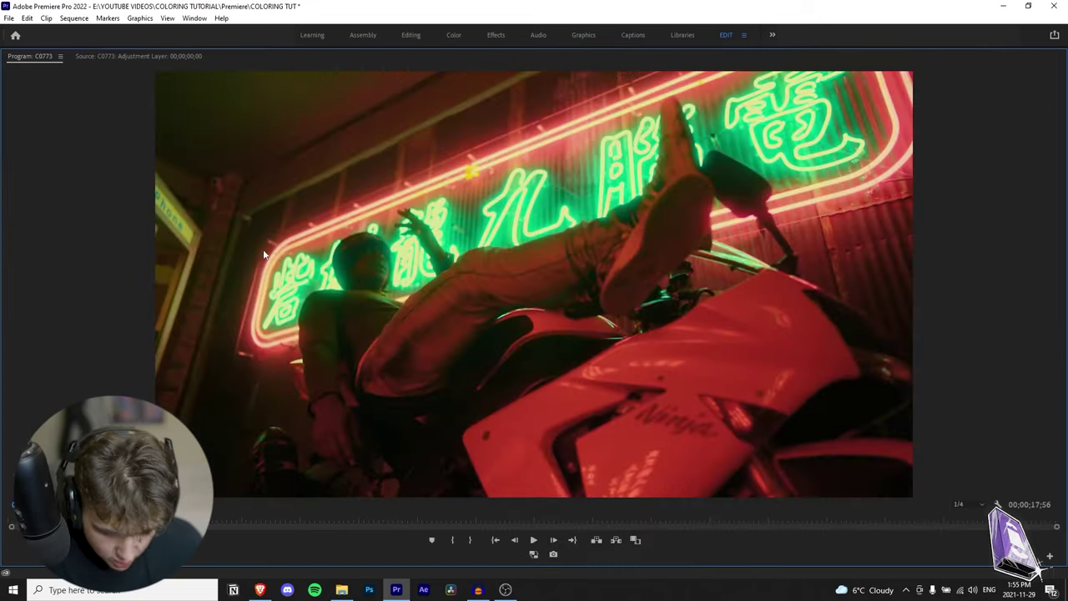
key("grave")
left_click(607, 288)
key("shift+e")
key("shift+e")
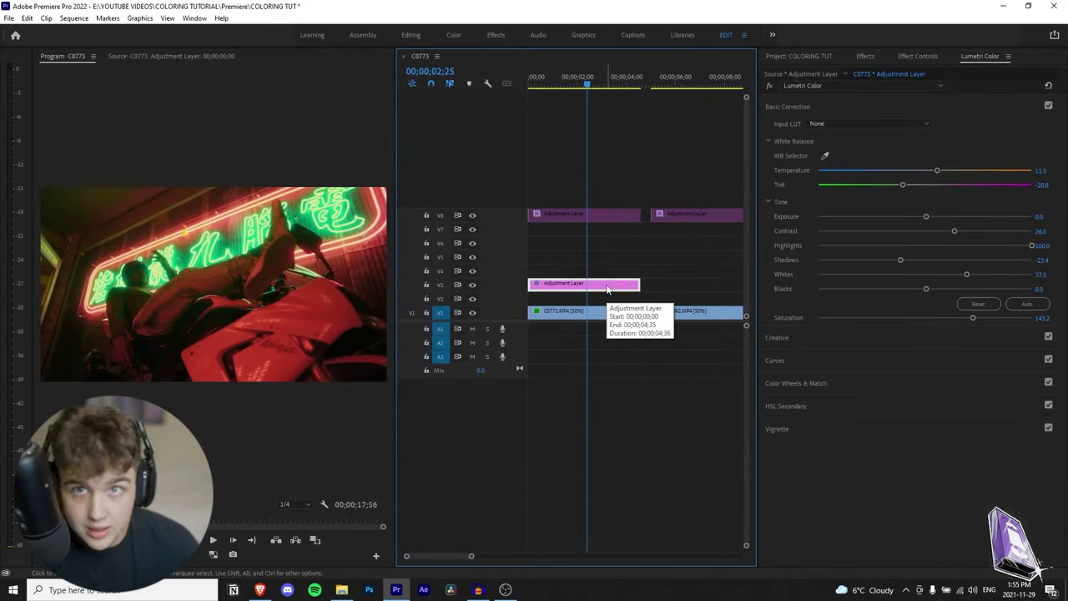
key("shift+e")
key("shift+e")
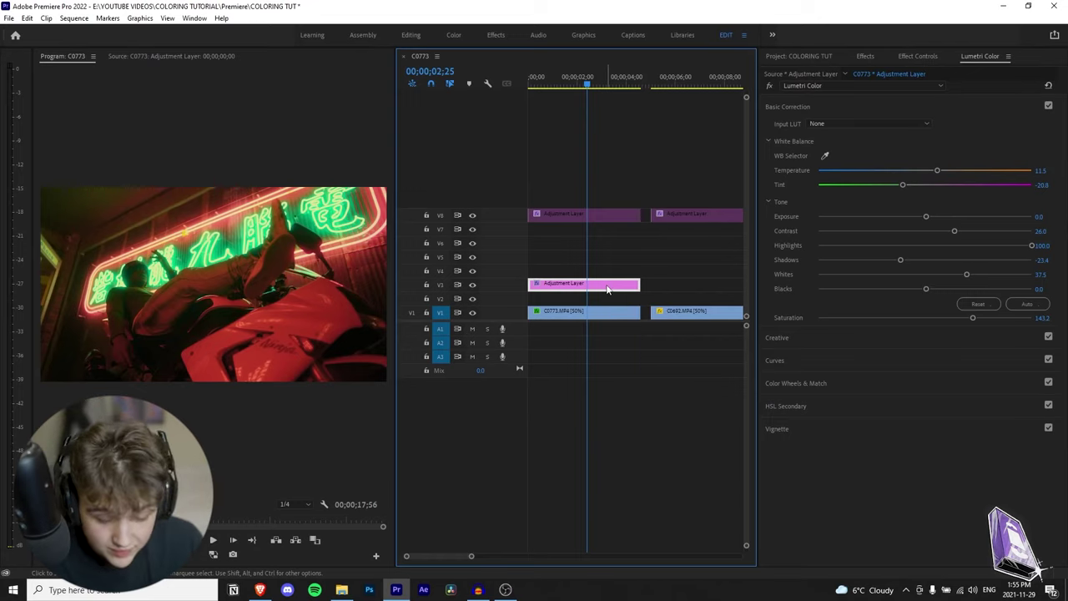
Step: Move the playhead to 00;00;07;26 in the second clip and save the project
scroll(672, 368, "down", 2)
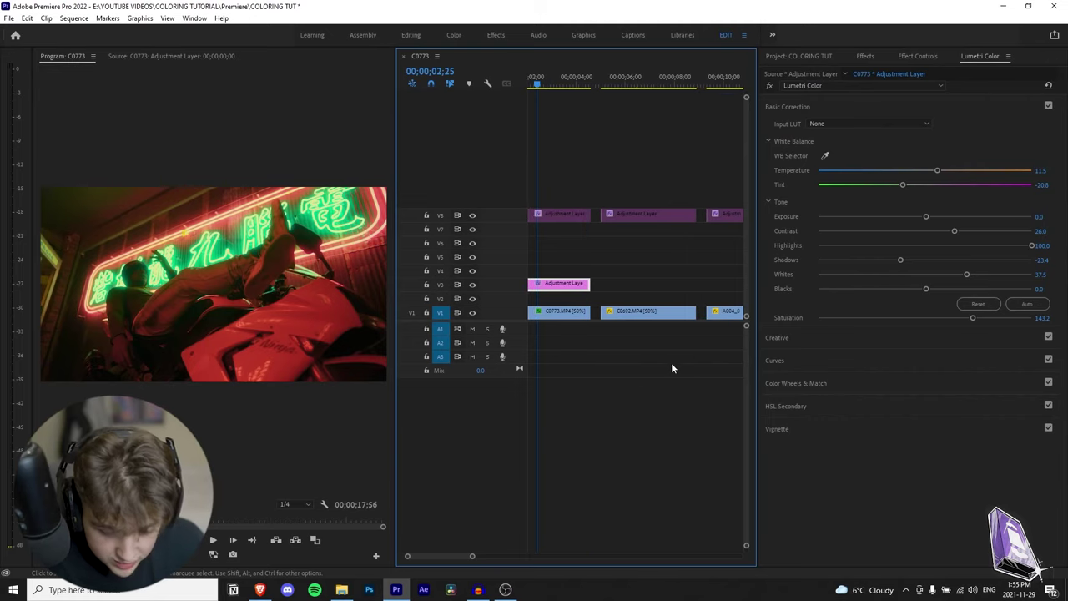
left_click(625, 82)
key("ctrl+s")
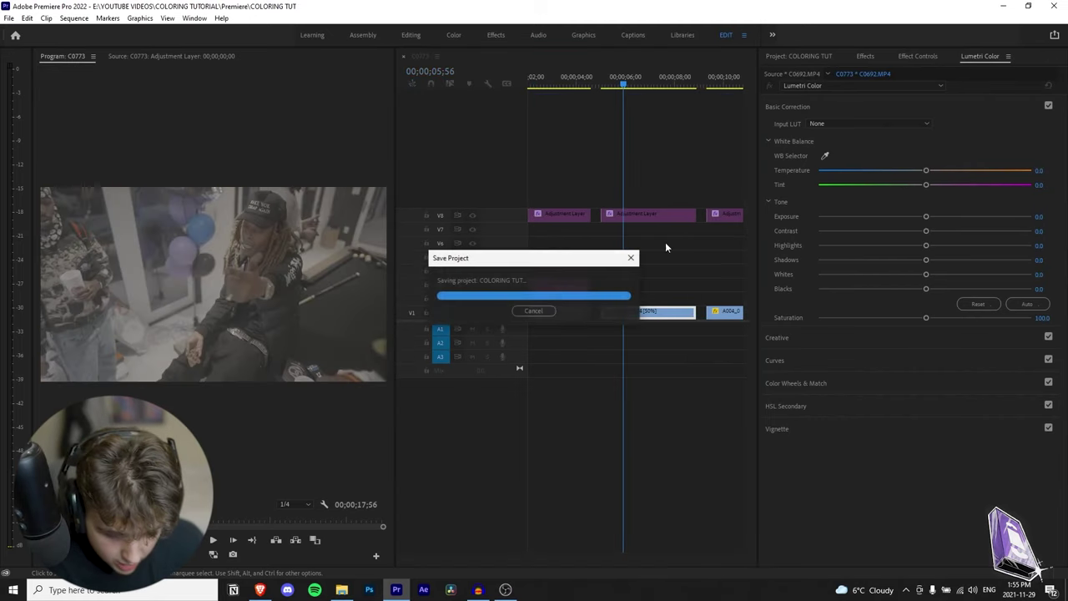
left_click_drag(623, 80, 660, 100)
key("ctrl+s")
Step: Toggle the second clip's V8 adjustment layer to compare its existing grade with the ungraded footage, leaving the layer disabled
left_click(653, 215)
key("shift+e")
key("shift+e")
key("shift+e")
key("shift+e")
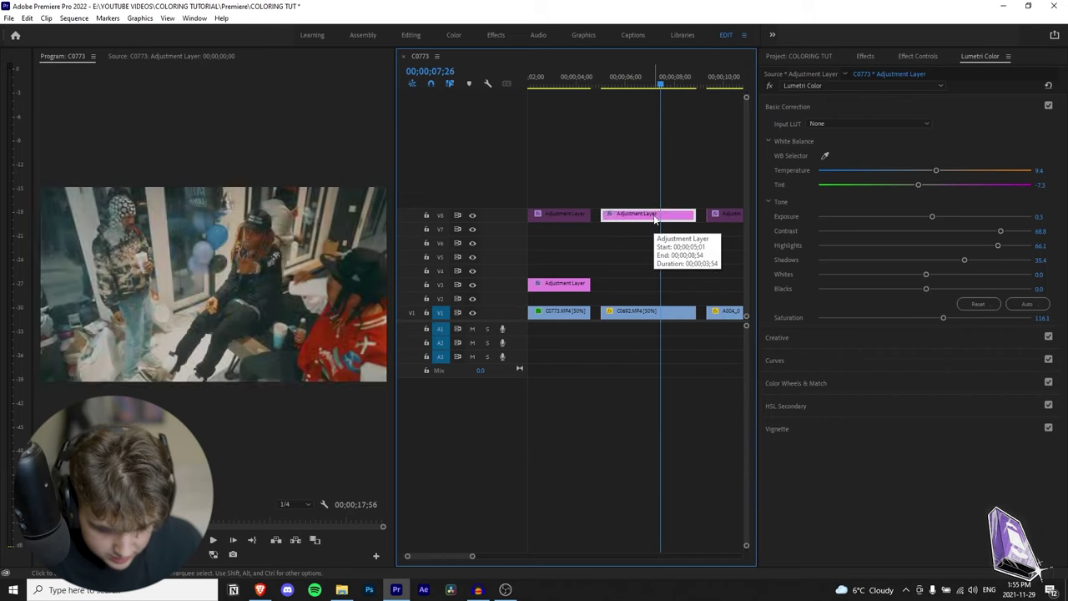
key("shift+e")
key("shift+e")
Step: Place the project's adjustment layer on V3 above the second clip, trim it to the clip's end, and save the project
left_click(818, 57)
left_click(946, 249)
left_click_drag(919, 145, 605, 287)
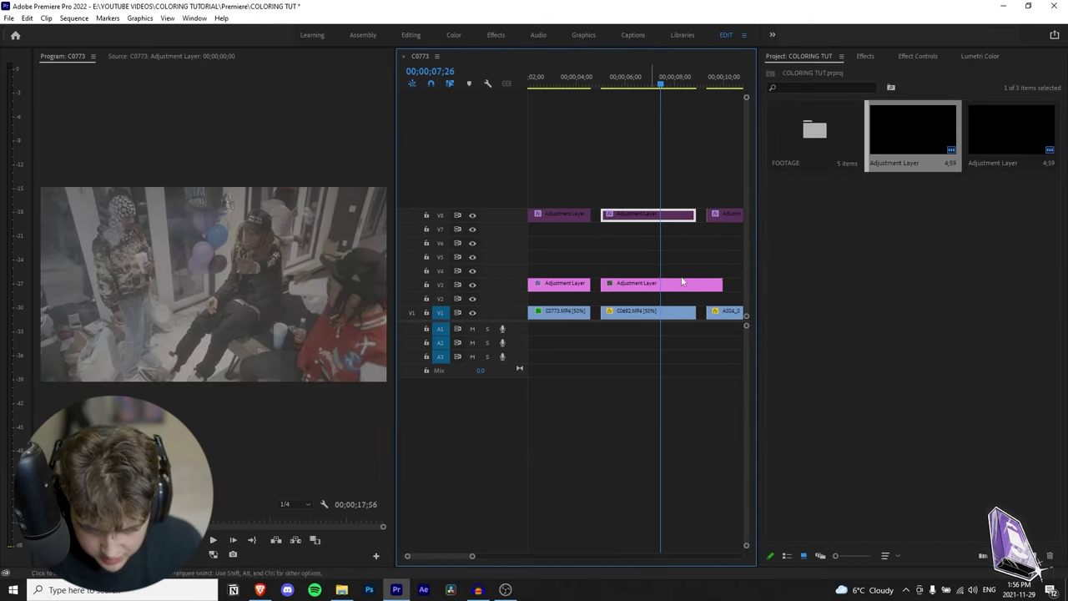
left_click_drag(730, 283, 695, 284)
key("ctrl+s")
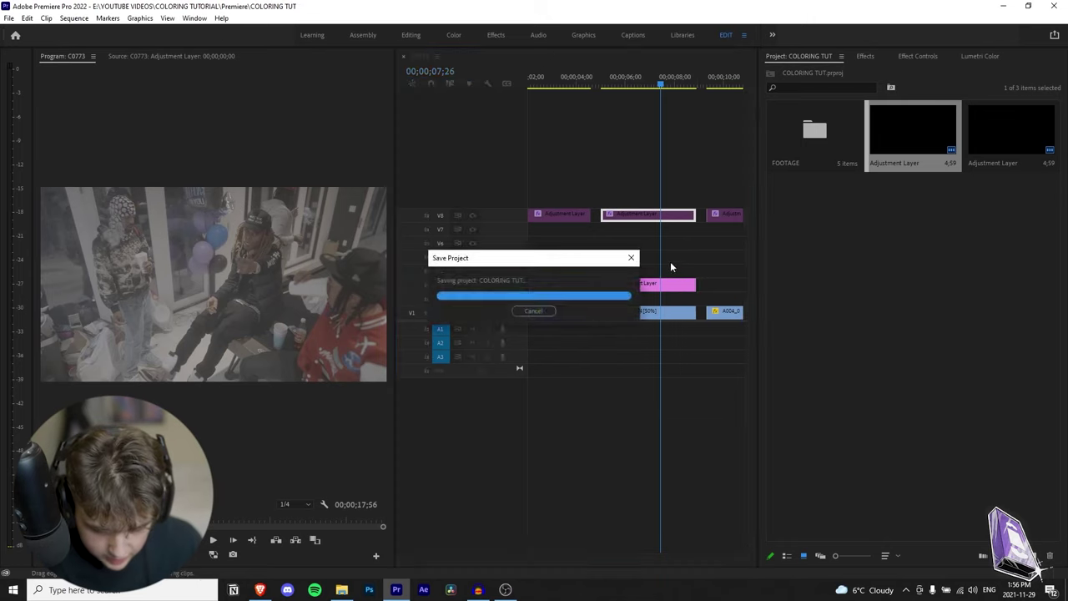
Step: Open the Lumetri Creative controls for the second clip's V3 adjustment layer
left_click(979, 56)
left_click(777, 107)
left_click(790, 127)
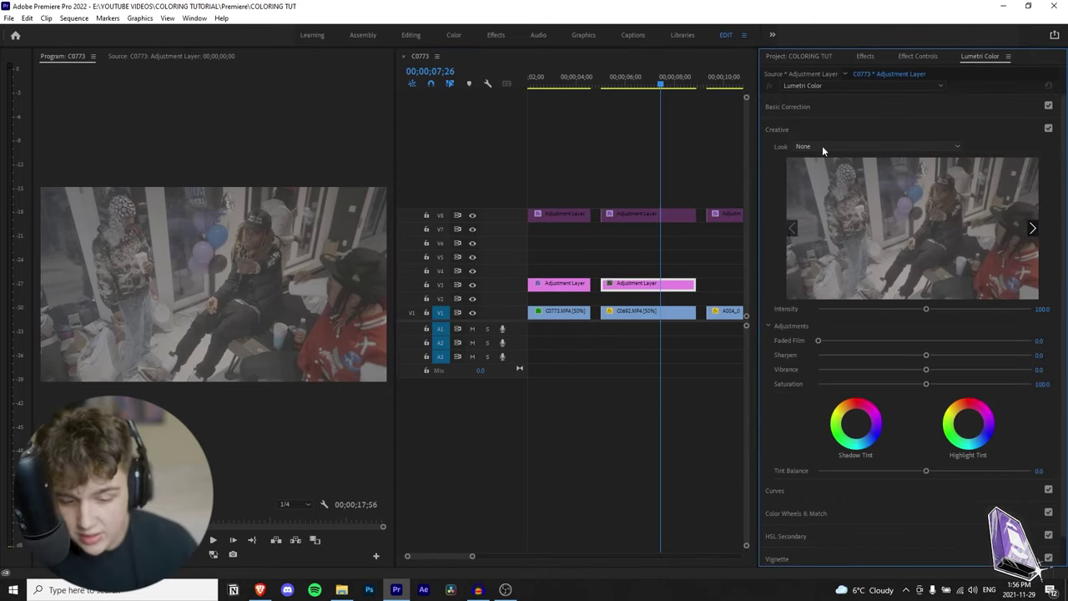
left_click(822, 145)
left_click(835, 159)
scroll(174, 403, "down", 18)
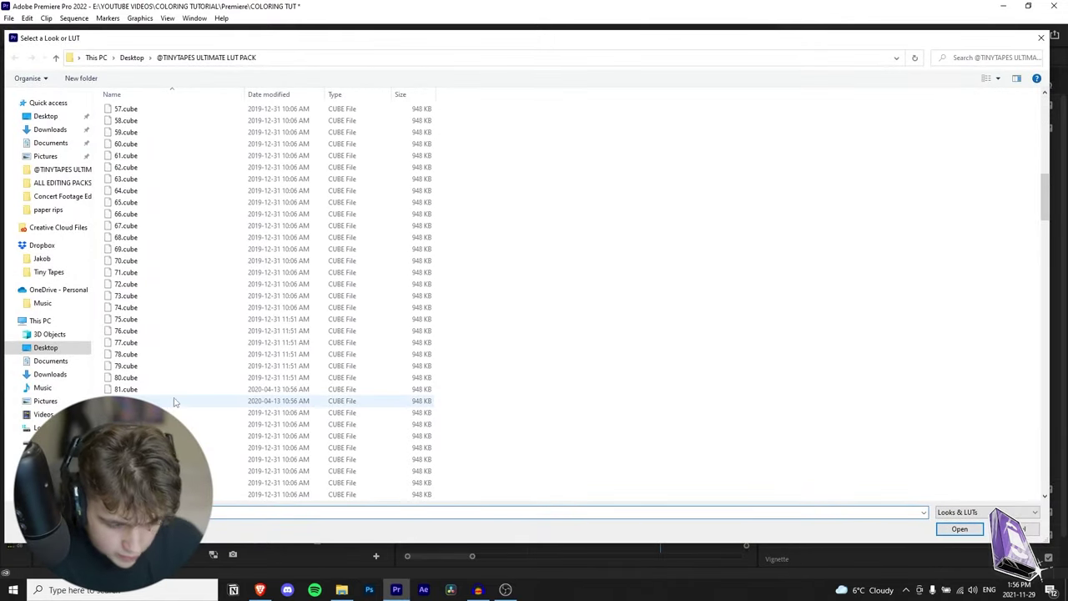
scroll(174, 402, "down", 20)
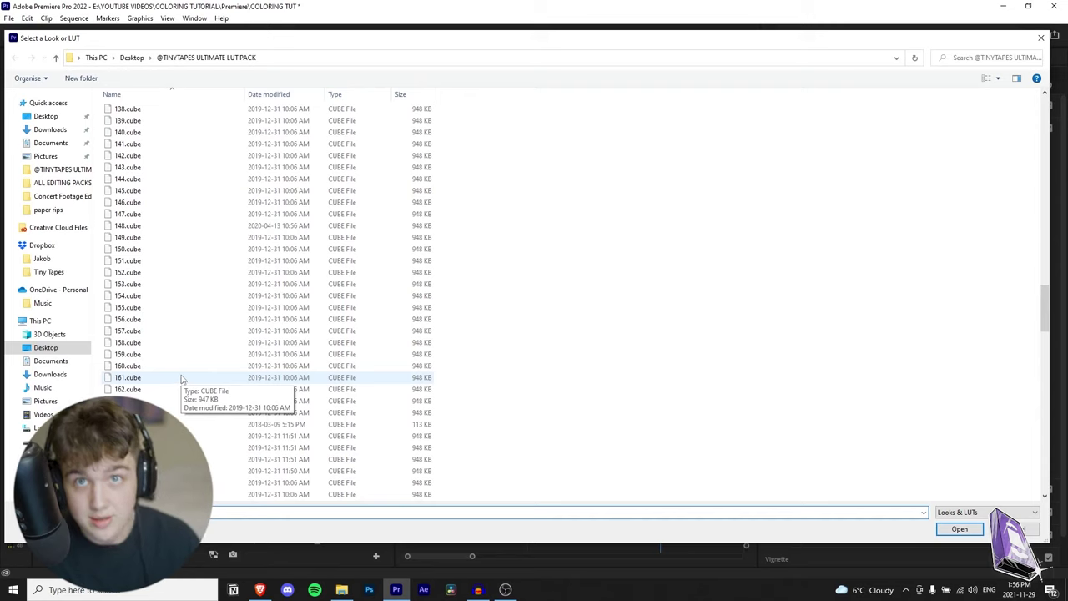
scroll(181, 379, "down", 20)
scroll(261, 330, "down", 4)
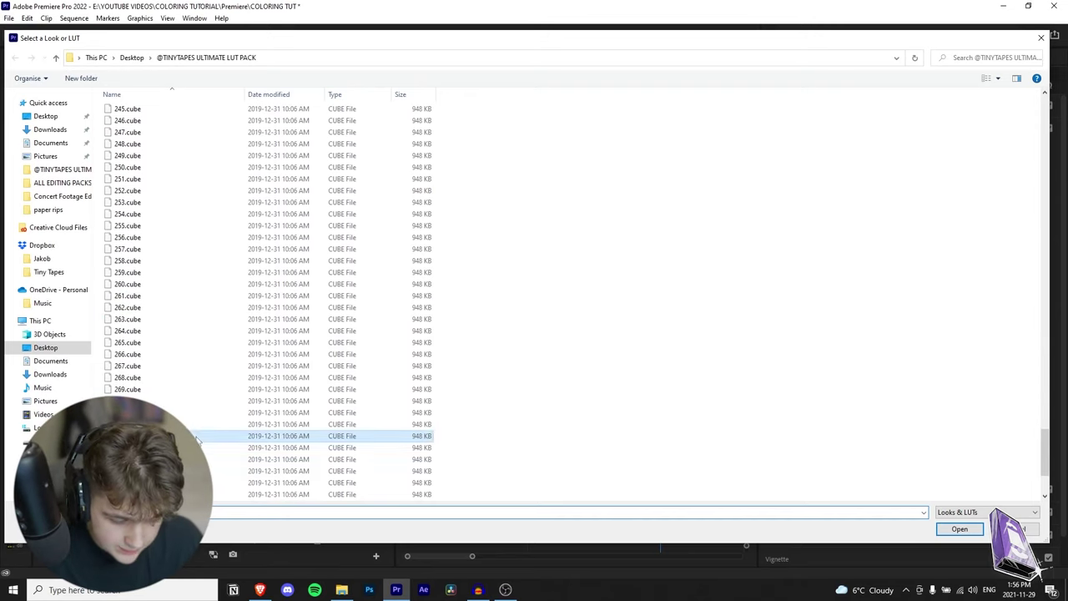
double_click(198, 435)
left_click(640, 288)
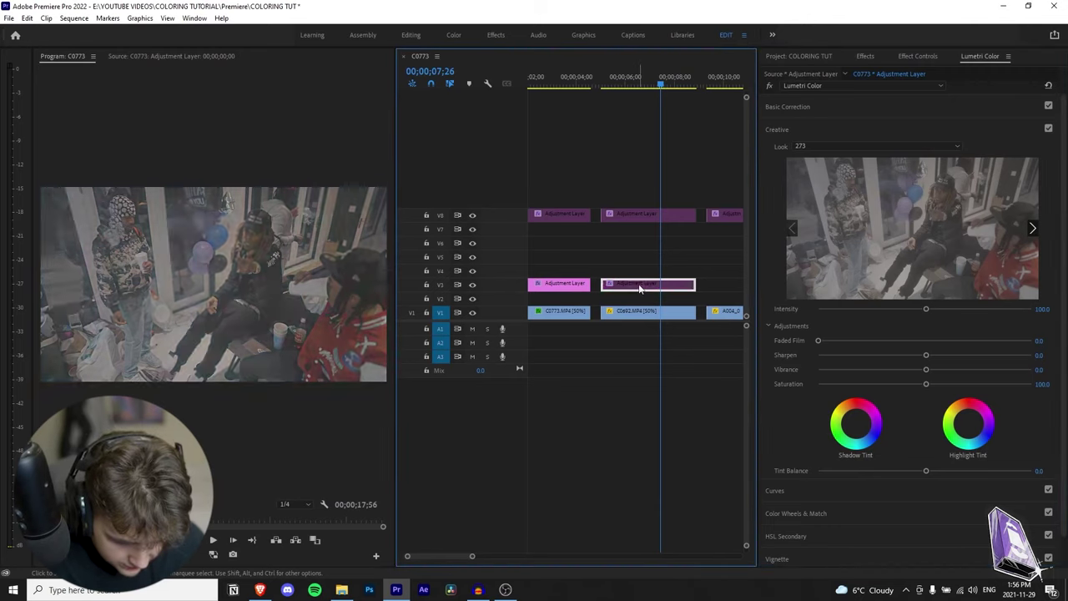
left_click(910, 146)
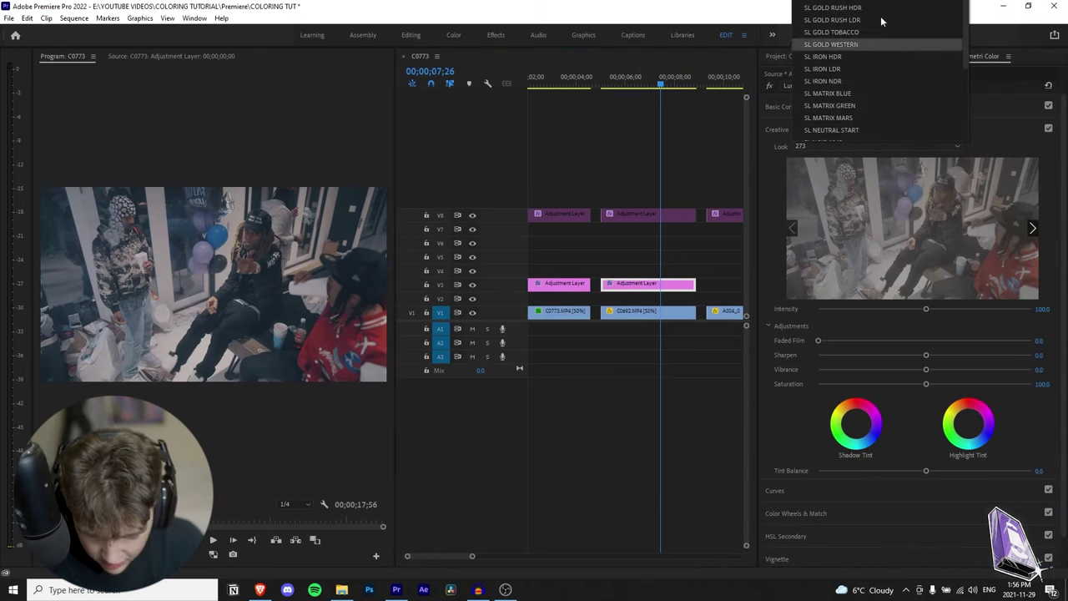
key("Escape")
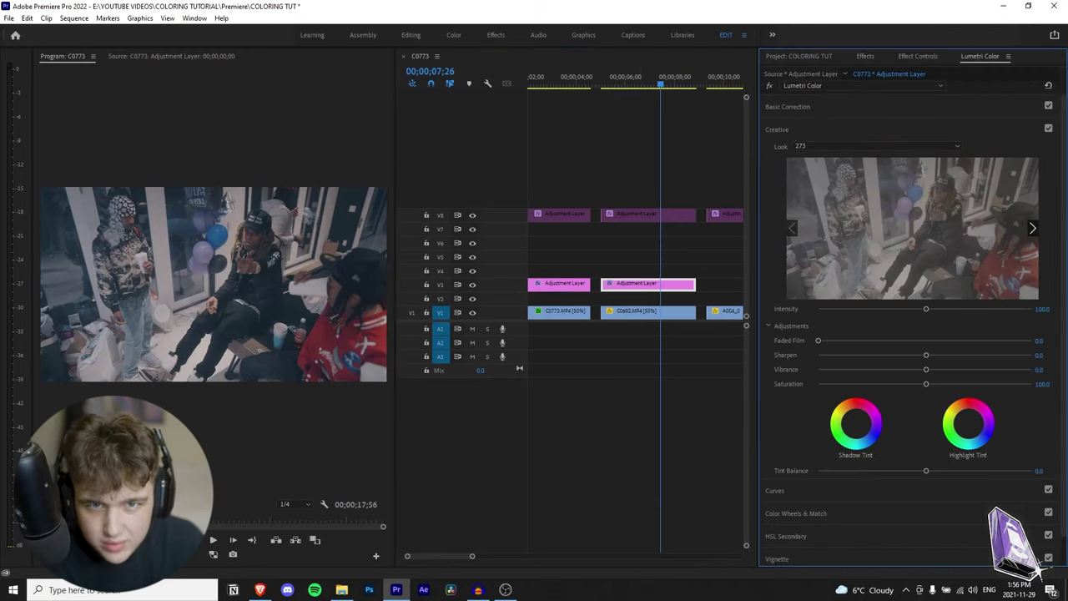
left_click(821, 148)
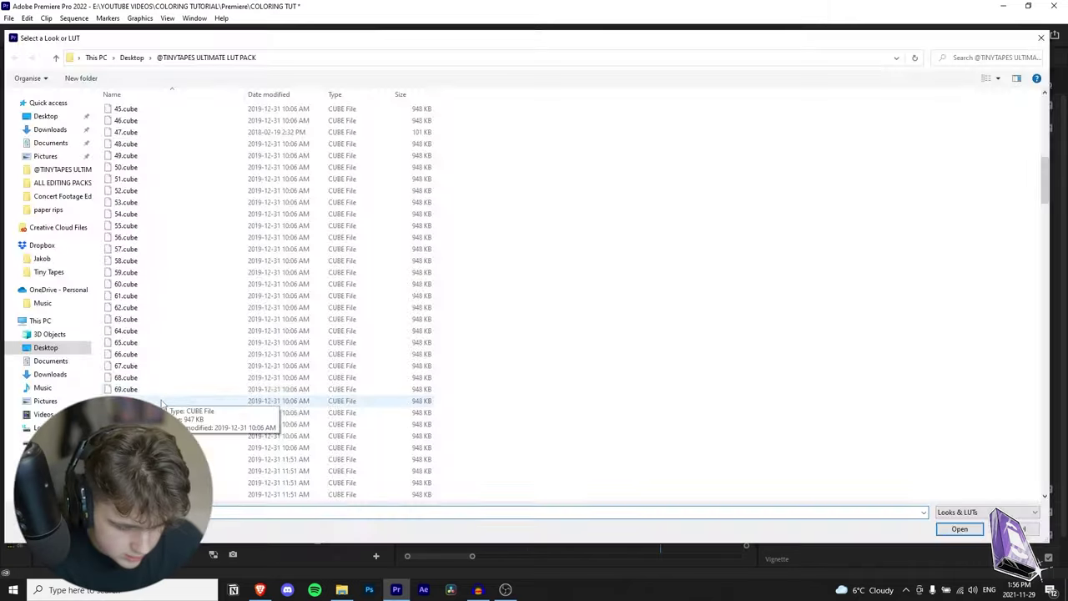
double_click(160, 399)
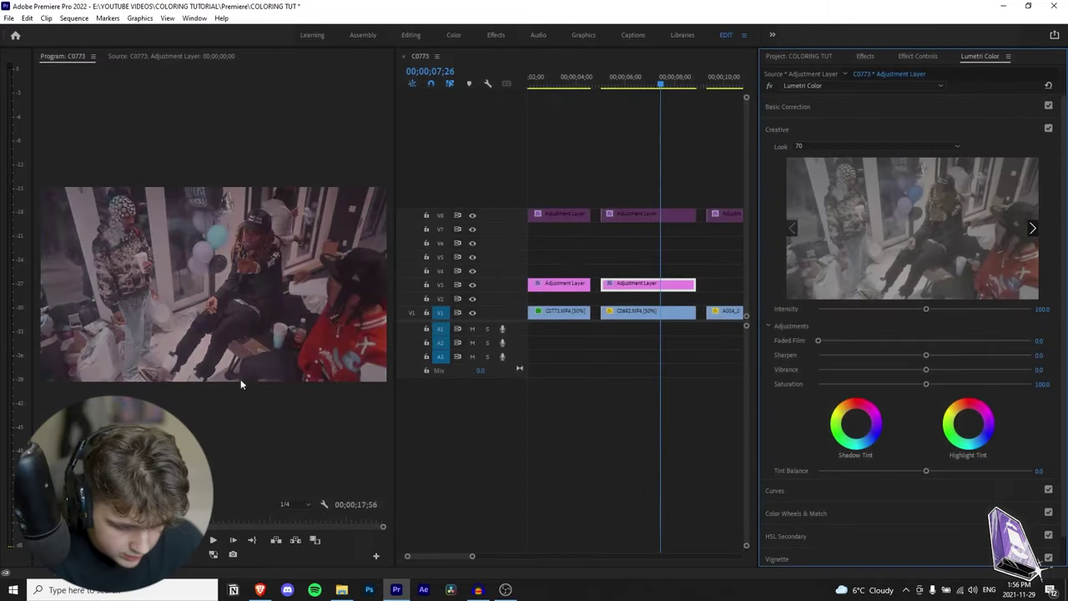
Step: Toggle the second clip's V3 adjustment layer repeatedly to compare the footage with and without the 70 look
left_click(649, 286)
key("shift+e")
key("shift+e")
key("shift+e")
key("shift+e")
key("shift+e")
key("shift+e")
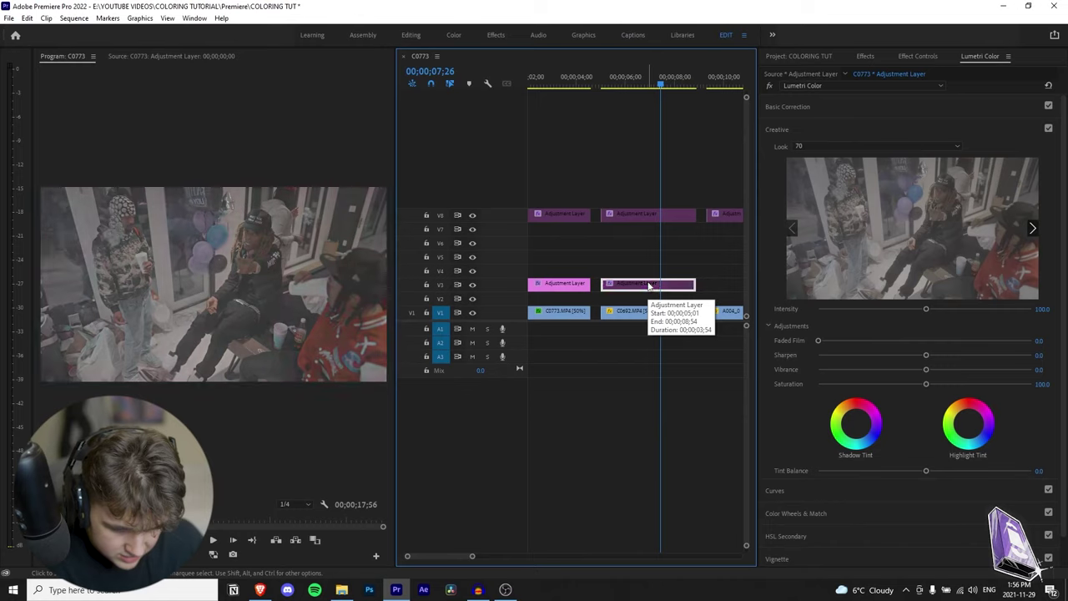
key("shift+e")
key("shift+e")
key("shift+e")
key("shift+e")
key("shift+e")
key("shift+e")
key("shift+e")
key("shift+e")
key("shift+e")
key("shift+e")
key("shift+e")
key("shift+e")
key("shift+e")
key("shift+e")
key("shift+e")
key("shift+e")
key("shift+e")
Step: Set the second V3 adjustment layer's Contrast to 75.5 and Highlights to 100 in Basic Correction, checking the frame enlarged
left_click(876, 107)
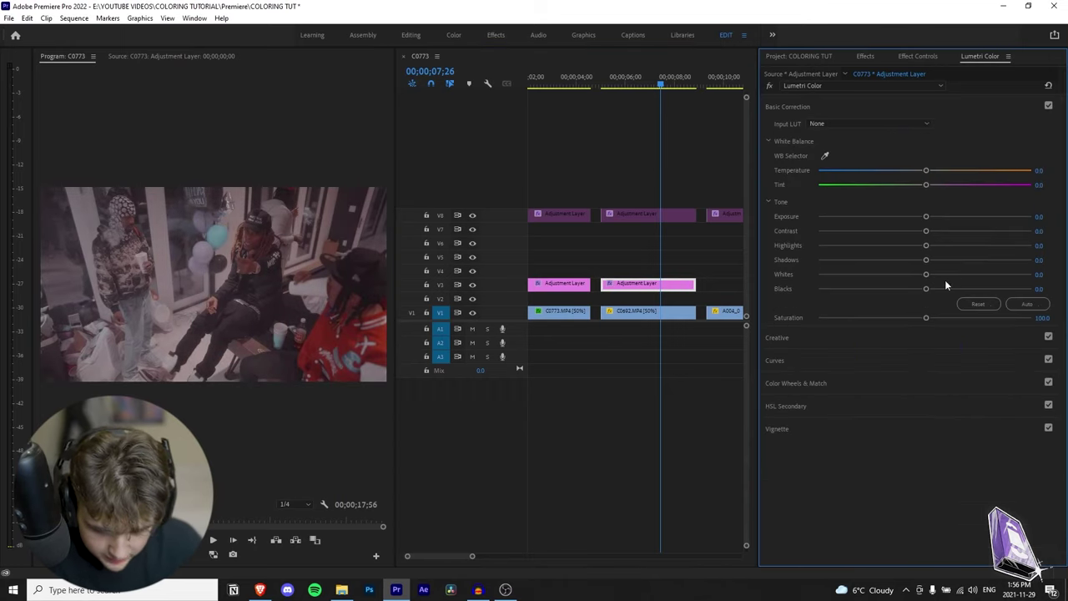
left_click_drag(926, 260, 993, 235)
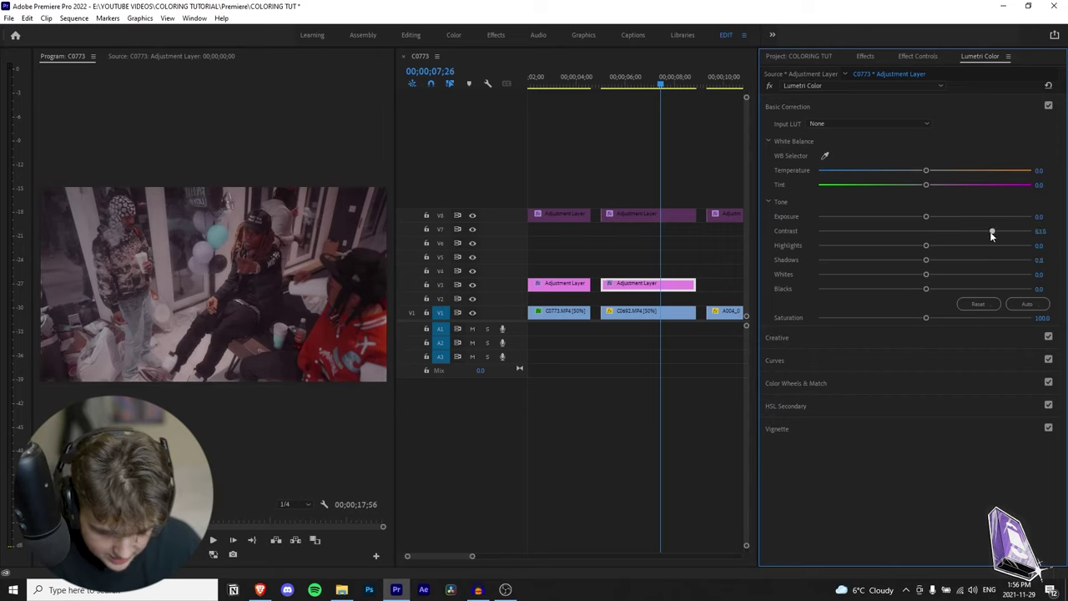
key("grave")
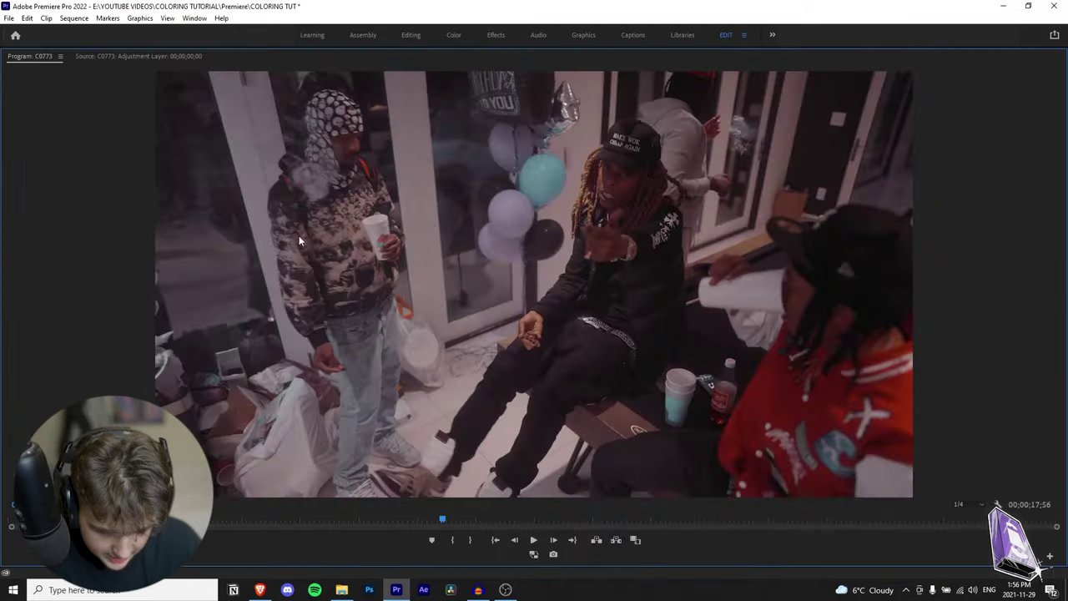
key("grave")
mouse_move(1017, 232)
left_mouse_down()
mouse_move(935, 237)
mouse_move(1020, 248)
mouse_move(1005, 242)
left_mouse_up()
left_click_drag(927, 246, 1021, 243)
key("grave")
key("grave")
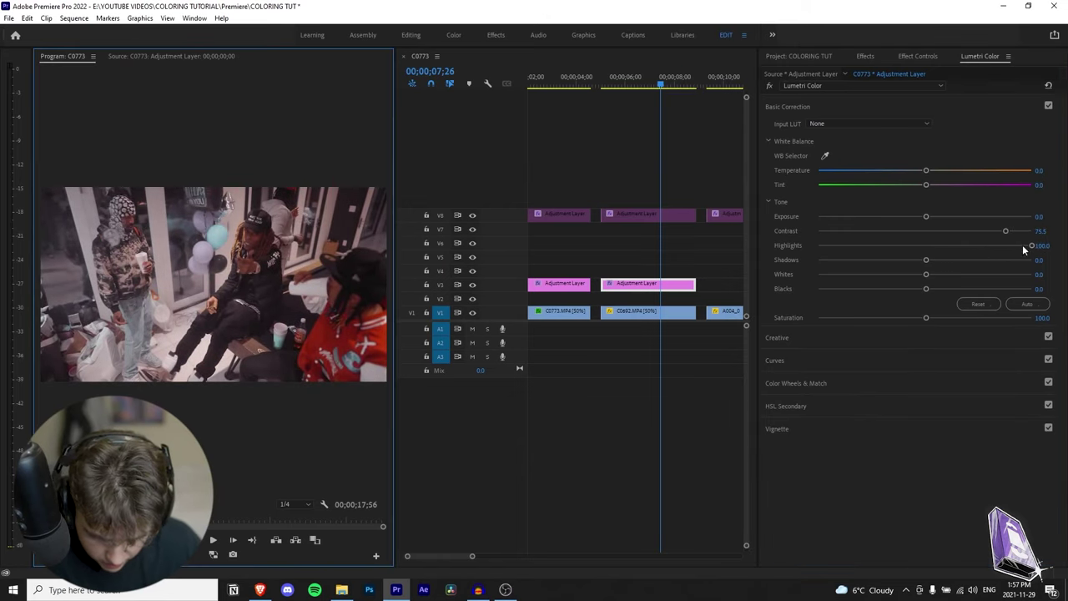
Step: Set the second V3 adjustment layer's Saturation to 119.8 and Tint to -16.7 in Basic Correction, checking the frame enlarged
left_click_drag(926, 318, 936, 320)
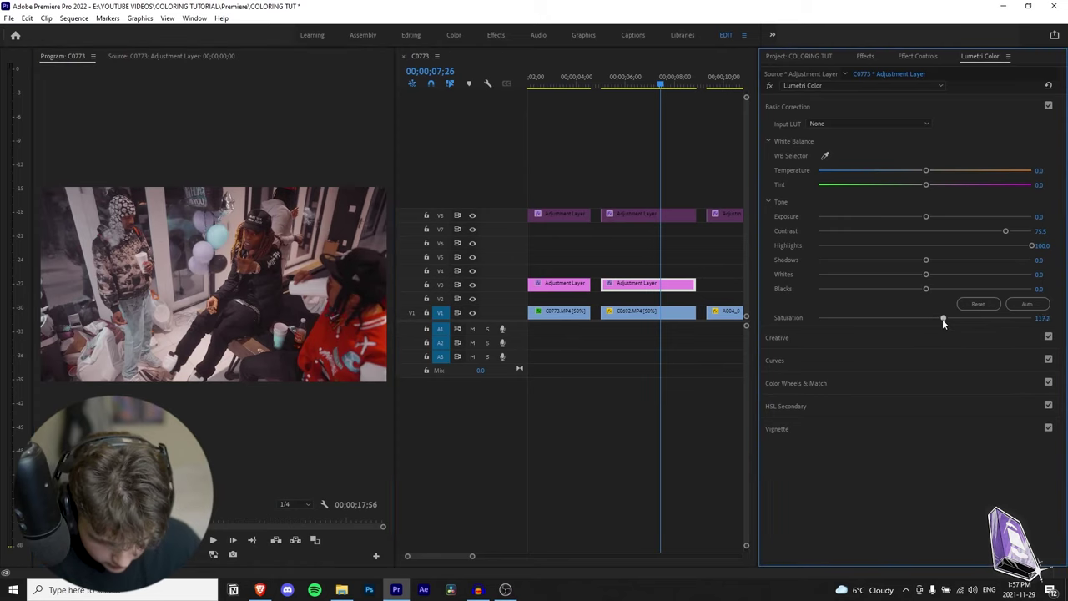
key("grave")
key("grave")
mouse_move(926, 184)
left_mouse_down()
mouse_move(912, 184)
mouse_move(939, 171)
mouse_move(915, 185)
left_mouse_up()
key("grave")
key("grave")
key("ctrl+z")
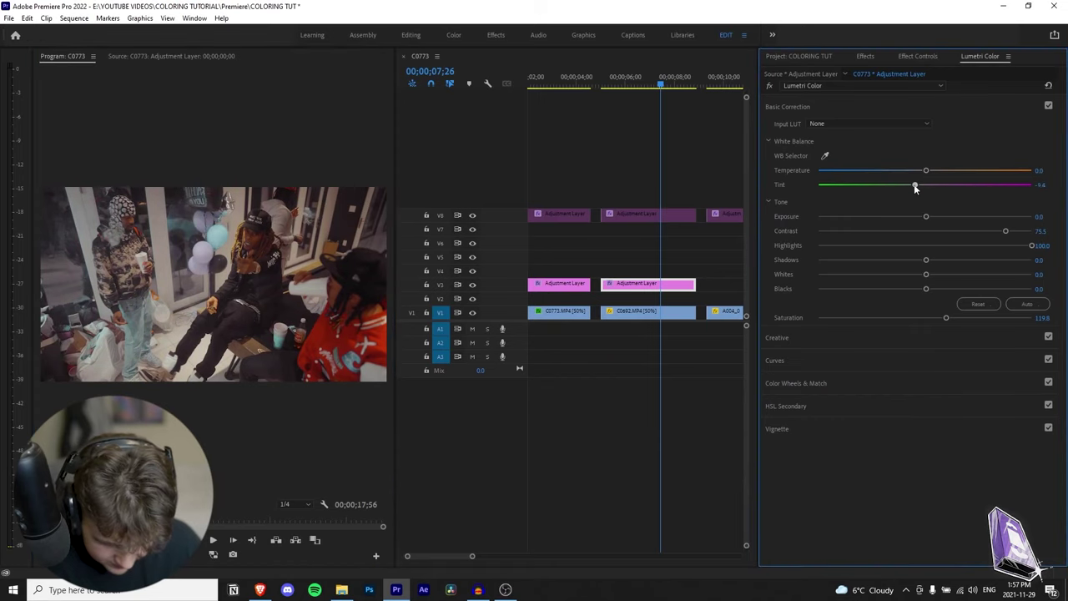
key("grave")
key("grave")
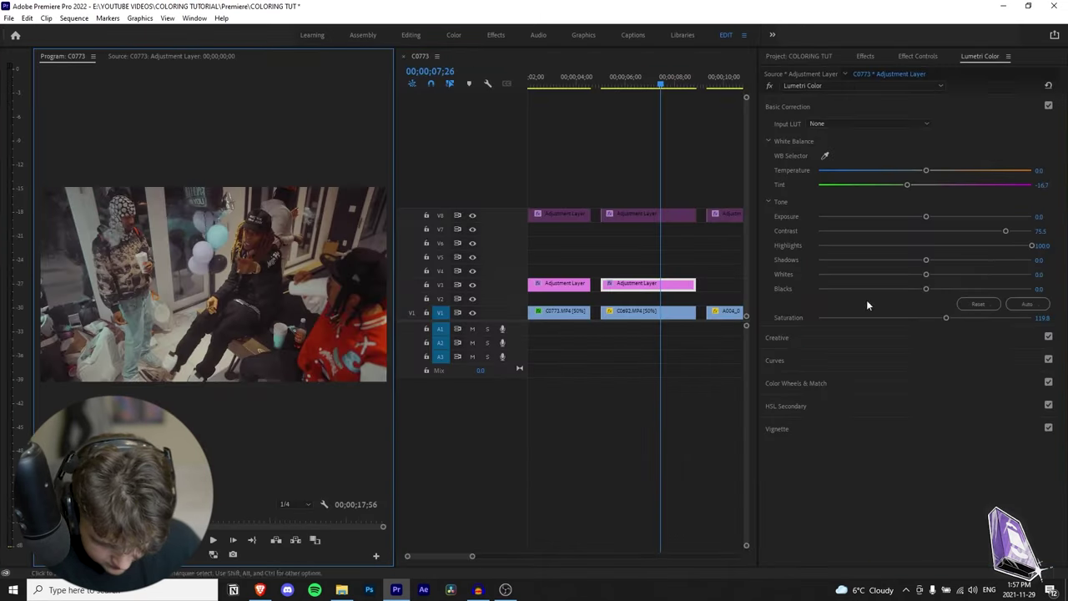
Step: Raise the second V3 adjustment layer's Saturation to 157.8 and inspect the graded frame enlarged
left_click_drag(947, 318, 974, 321)
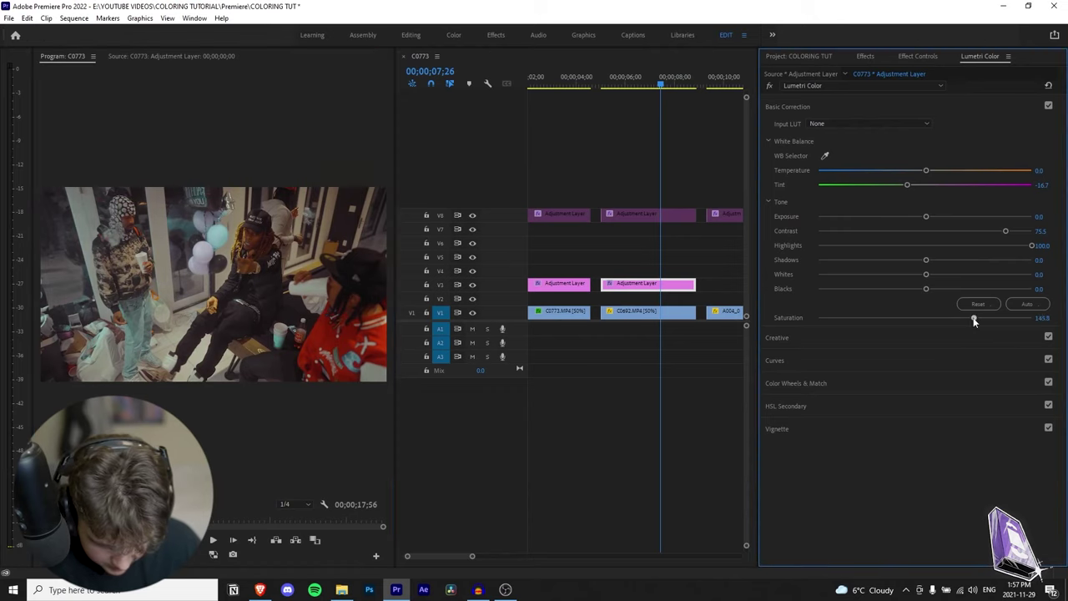
key("grave")
key("grave")
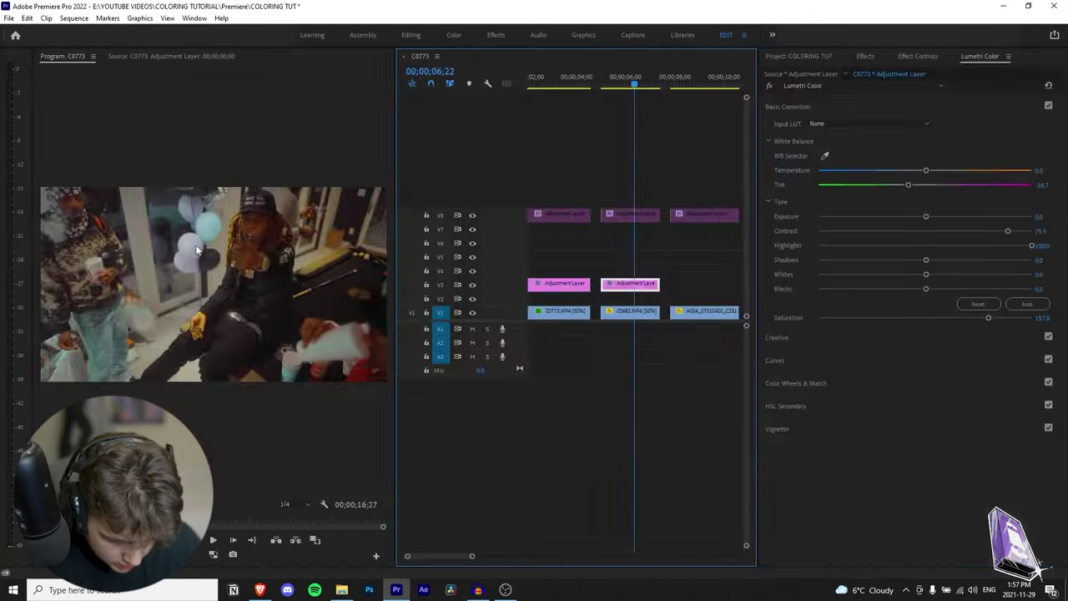
key("grave")
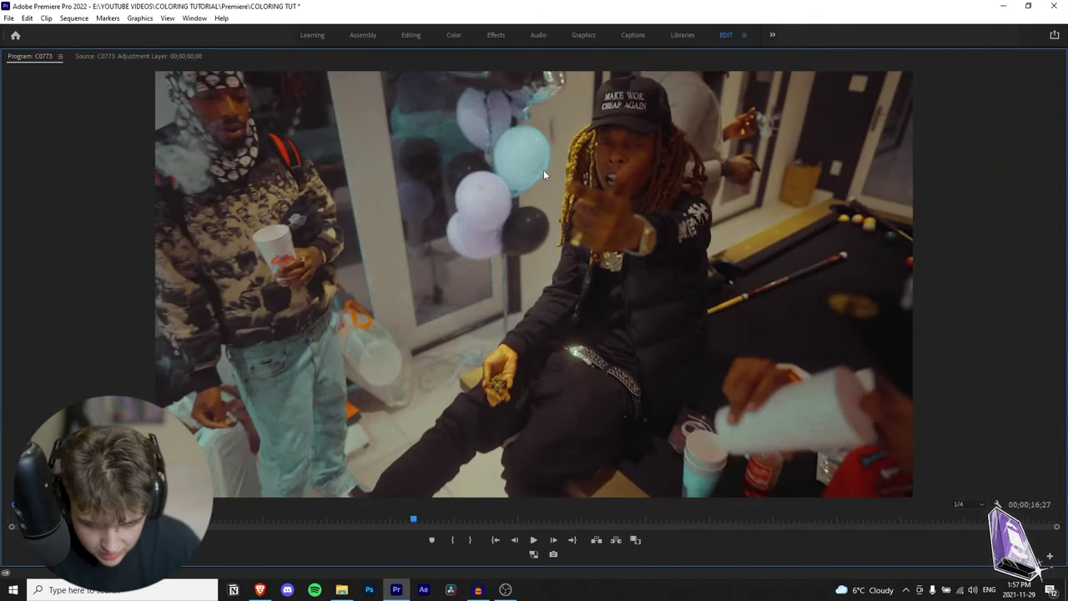
key("grave")
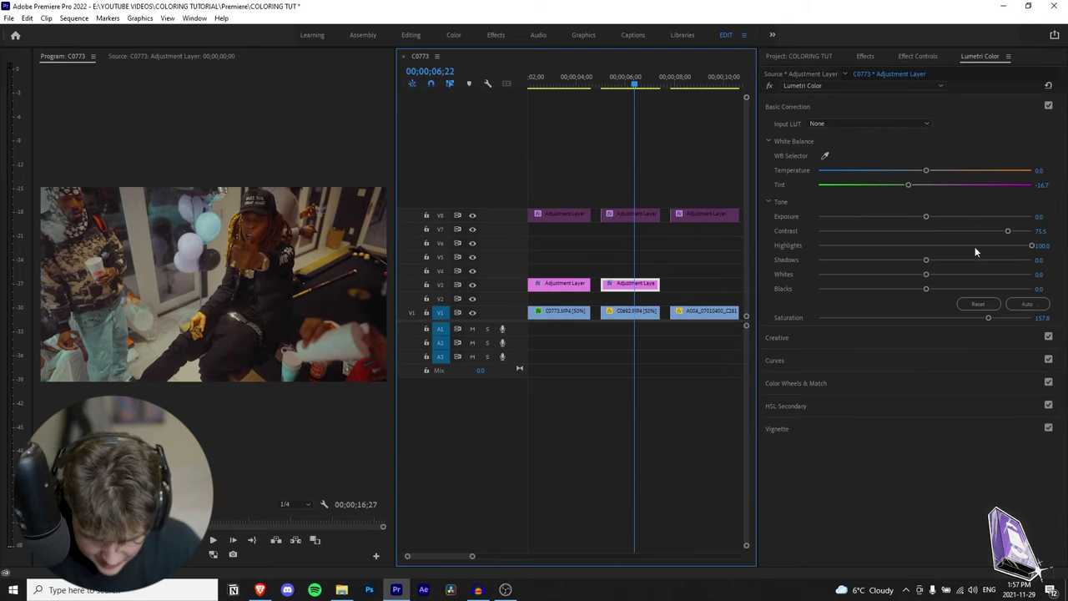
Step: Switch the second clip to its V8 adjustment layer and set that layer's Contrast to 100 and Shadows to 0.5
double_click(641, 284)
left_click(634, 86)
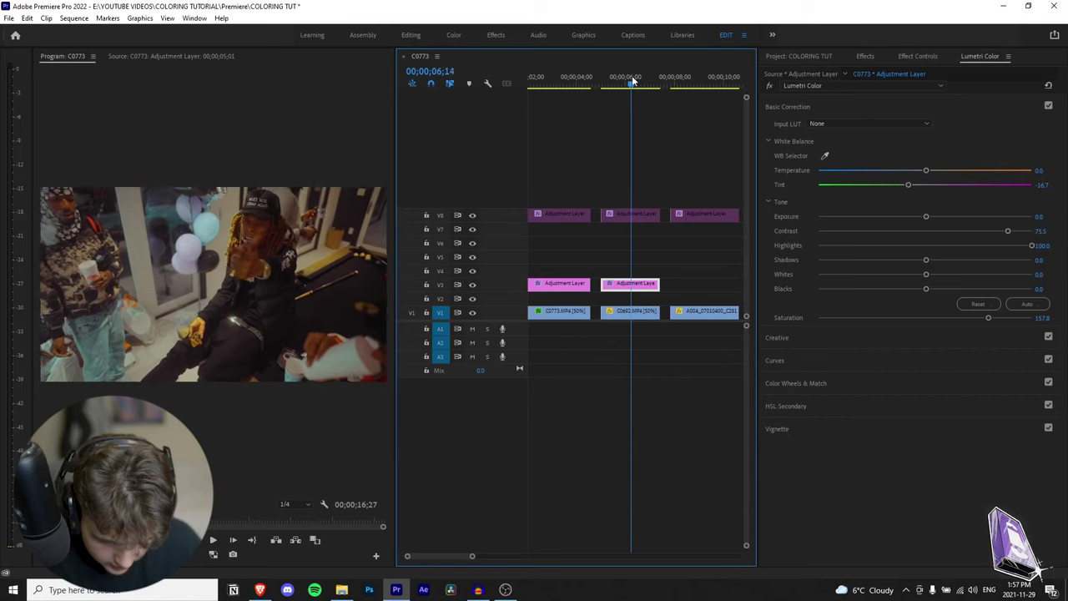
left_click(631, 215)
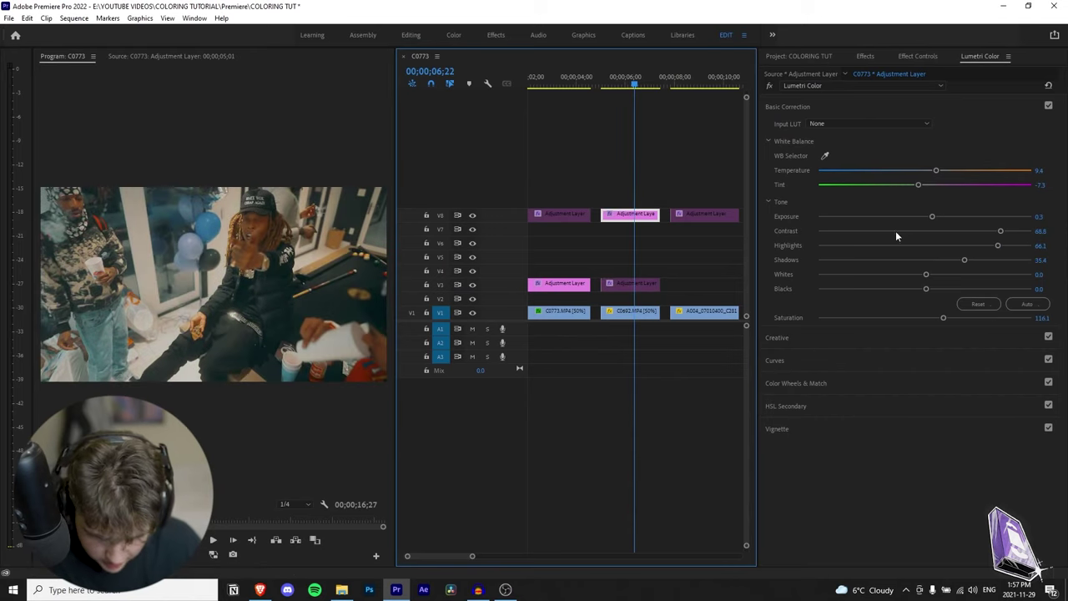
left_click(1007, 232)
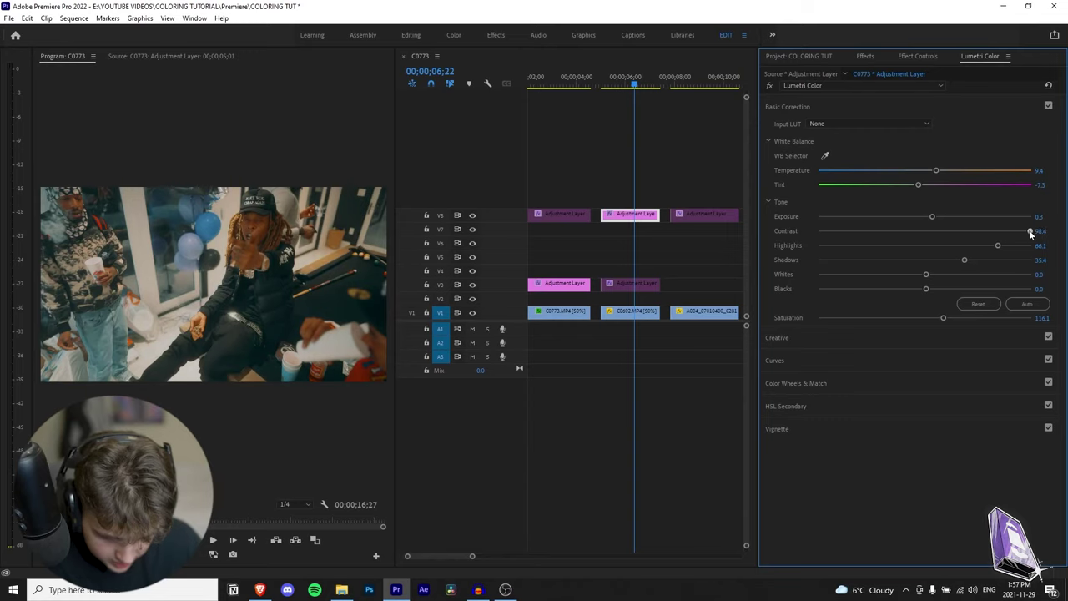
left_click_drag(964, 260, 935, 261)
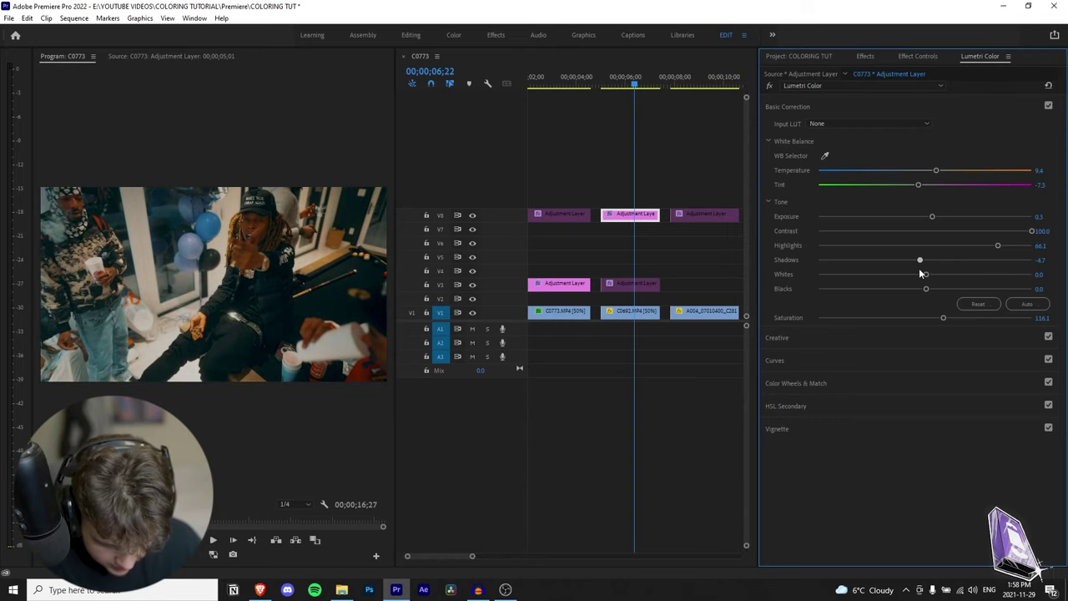
Step: Alternate between the second clip's V8 and V3 adjustment layers to compare the two grades
left_click(626, 219)
key("shift+e")
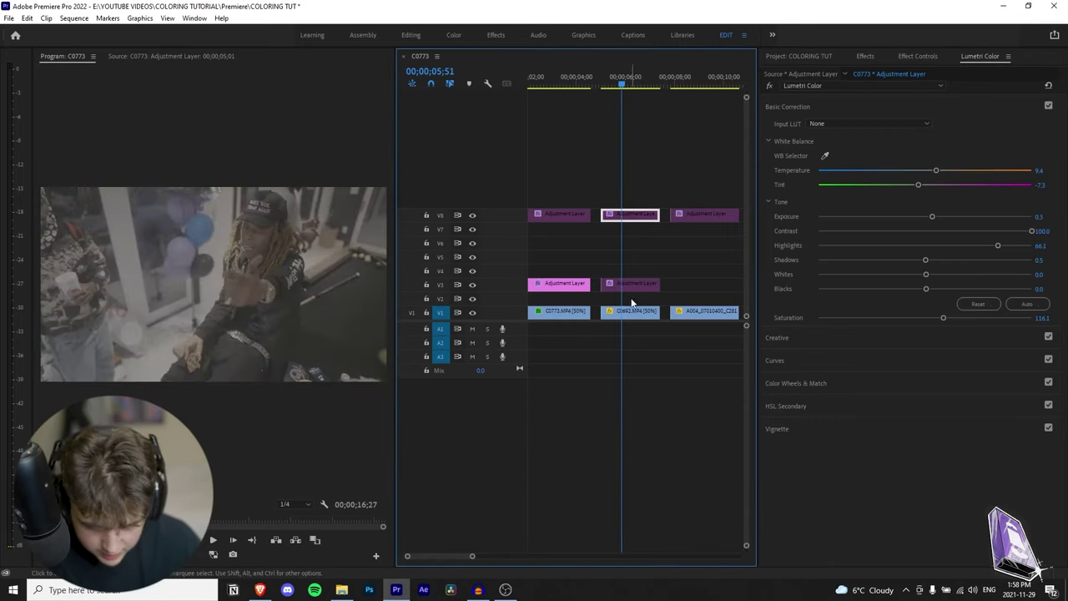
left_click(630, 289)
key("shift+e")
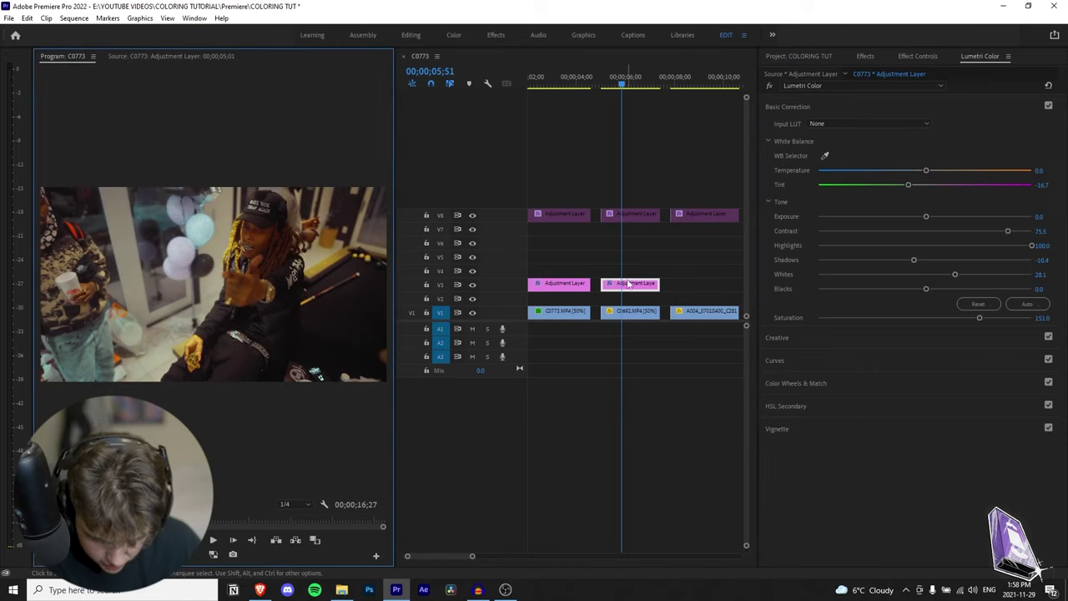
left_click(629, 214)
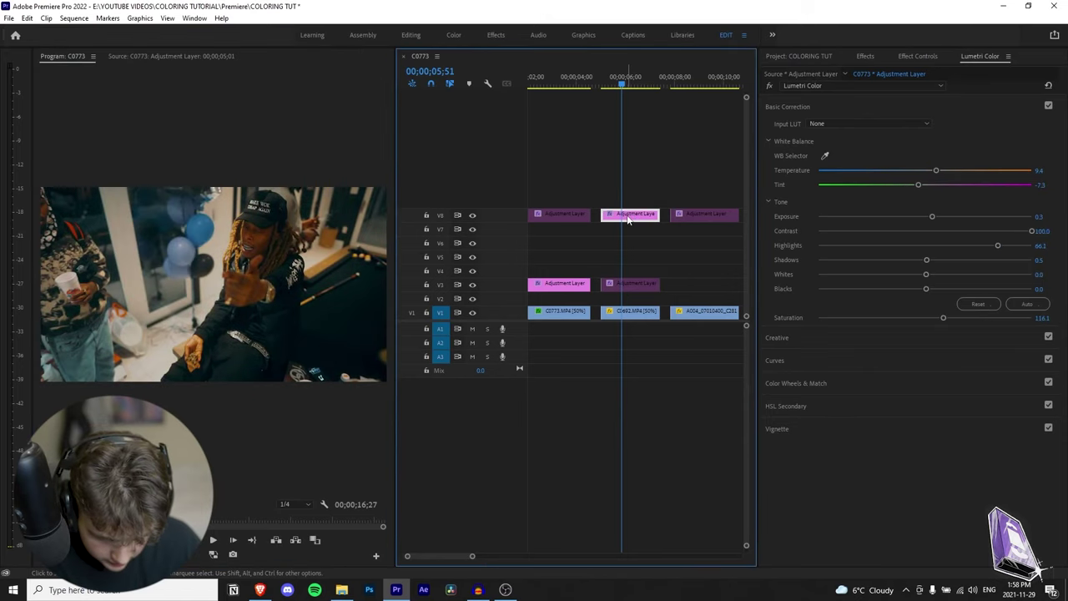
left_click(630, 286)
key("shift+e")
key("shift+e")
left_click(630, 219)
key("shift+e")
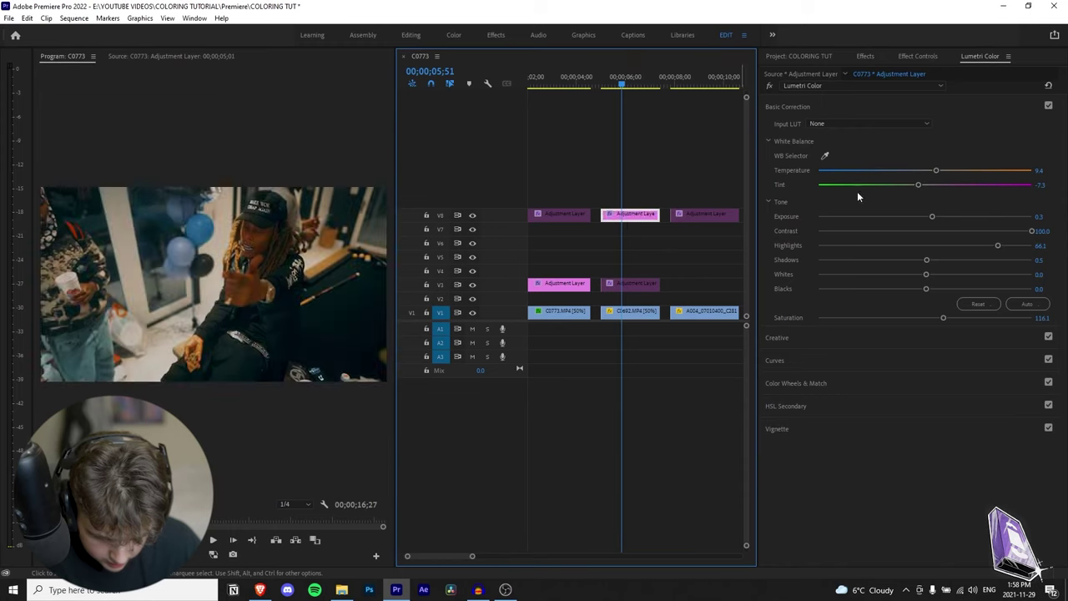
Step: Warm the second V8 adjustment layer's Temperature slightly and toggle the layer to check the change
left_click_drag(938, 170, 945, 173)
left_click(636, 219)
key("shift+e")
key("shift+e")
Step: Check which Creative Look is assigned to the second clip's V8 and V3 adjustment layers
left_click(803, 107)
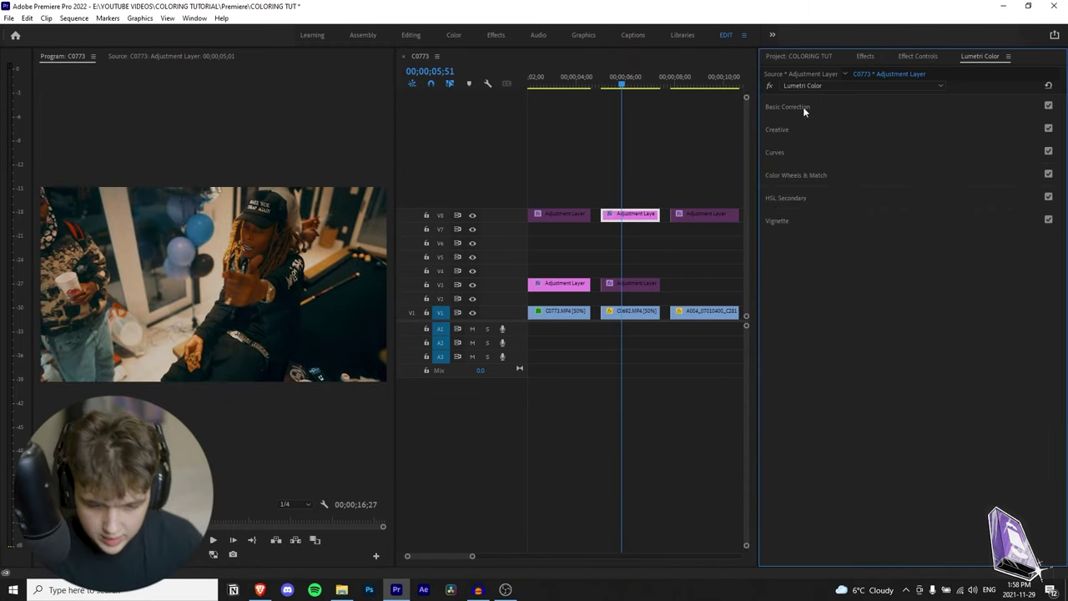
left_click(808, 127)
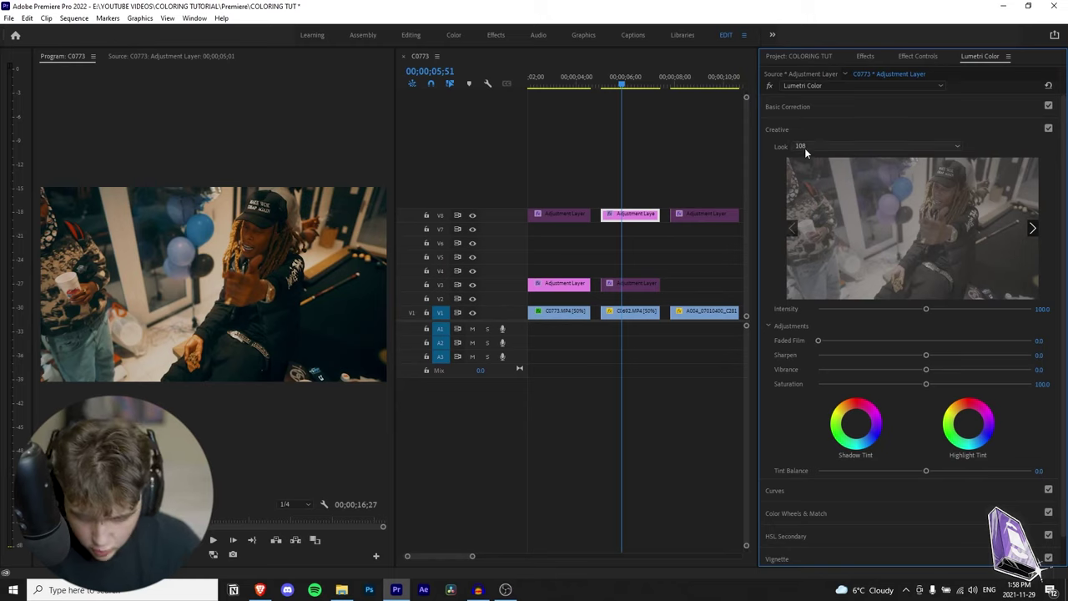
left_click(630, 287)
key("shift+e")
key("shift+e")
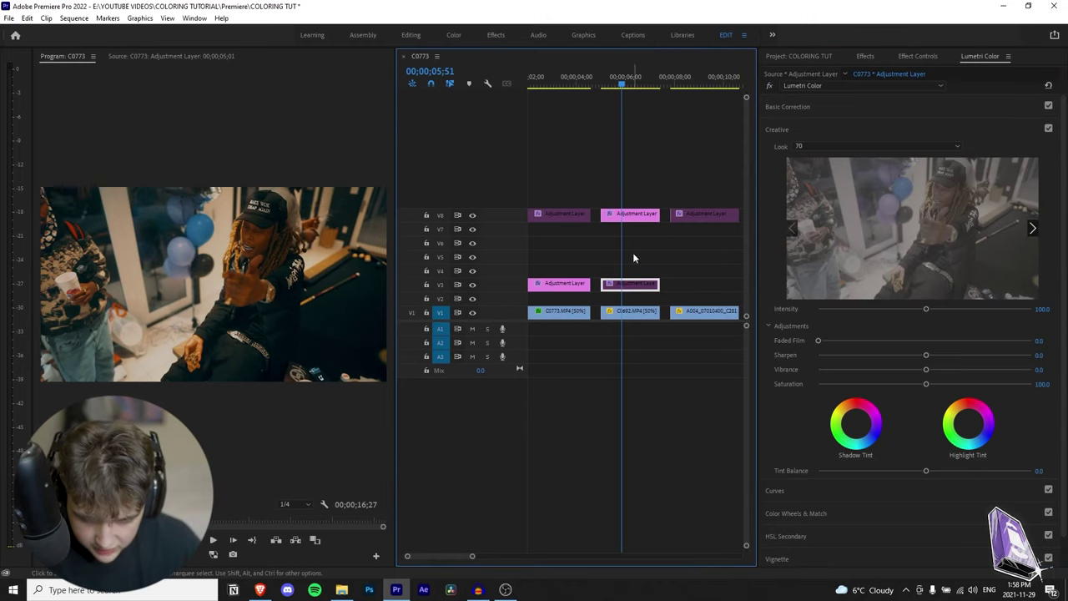
left_click(650, 215)
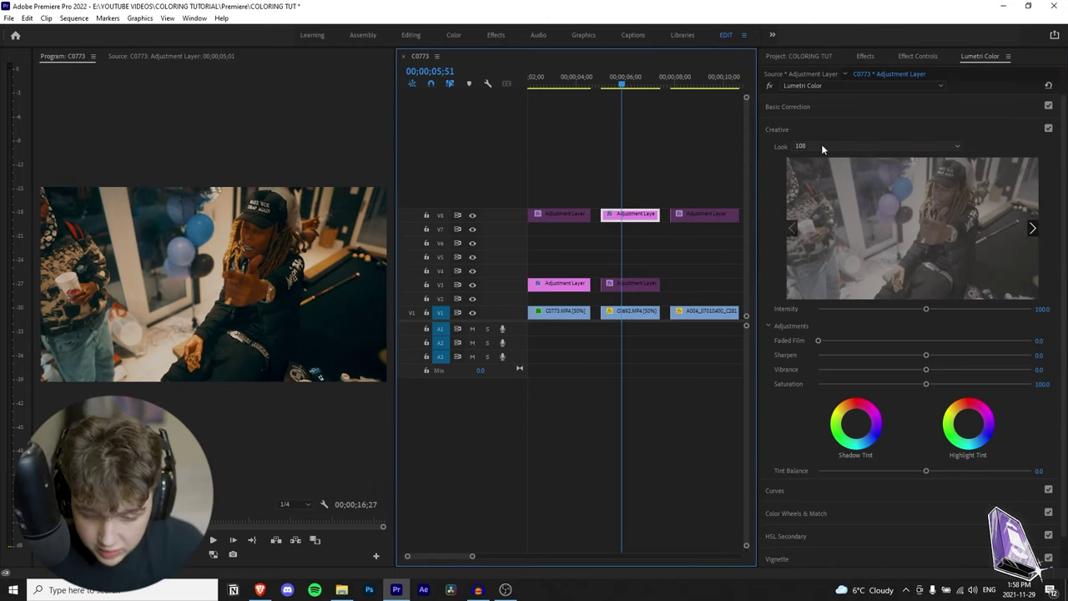
left_click(638, 284)
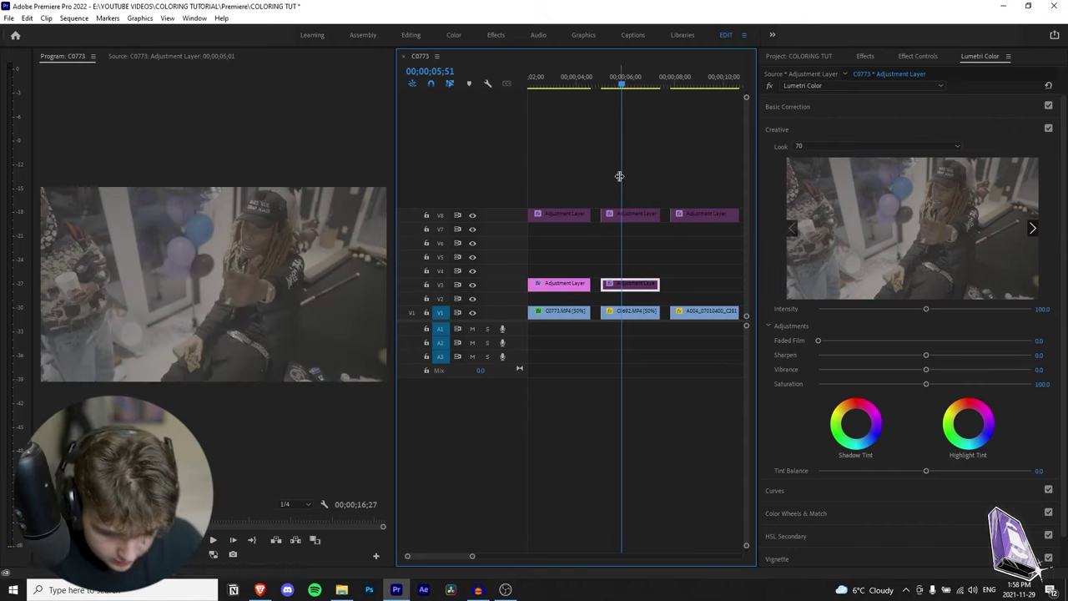
Step: Toggle the second clip's V3 and V8 adjustment layers repeatedly to compare both looks against the ungraded footage
key("shift+e")
key("shift+e")
key("shift+e")
key("shift+e")
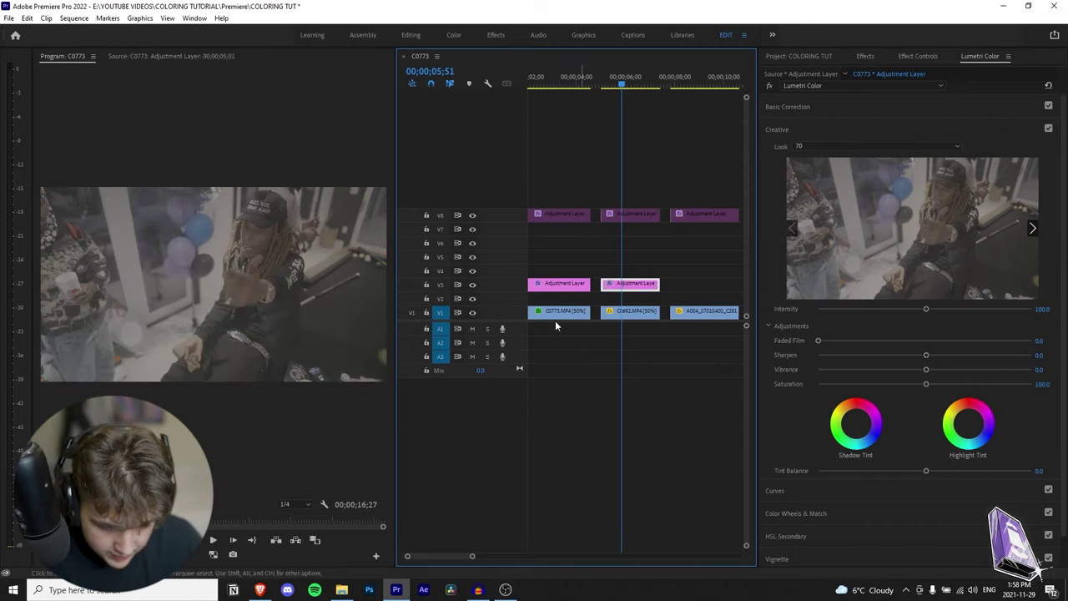
left_click(630, 215)
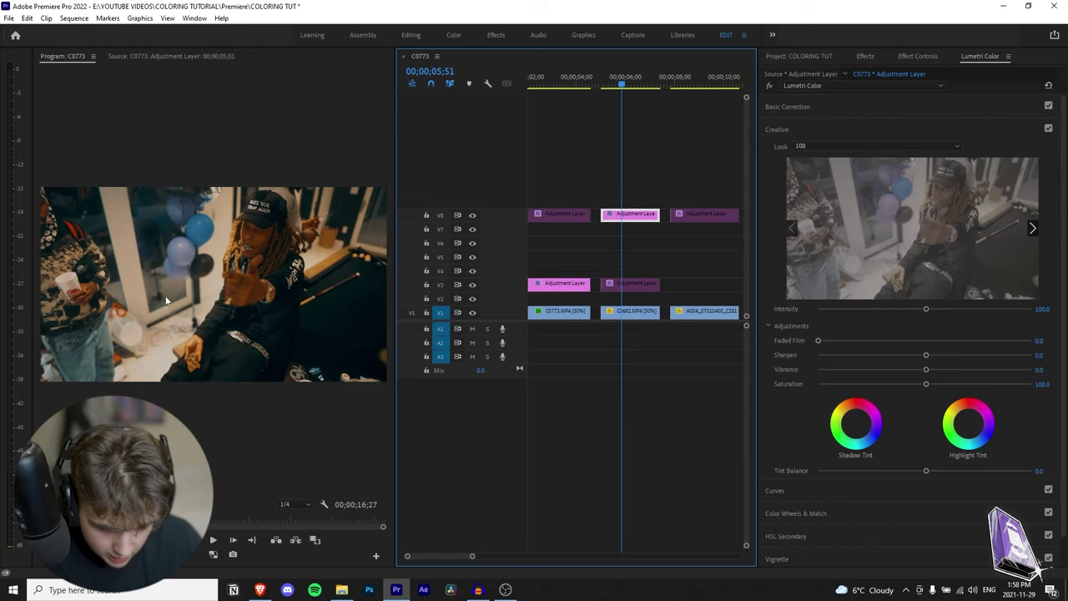
left_click(651, 287)
key("shift+e")
key("shift+e")
left_click(632, 215)
key("shift+e")
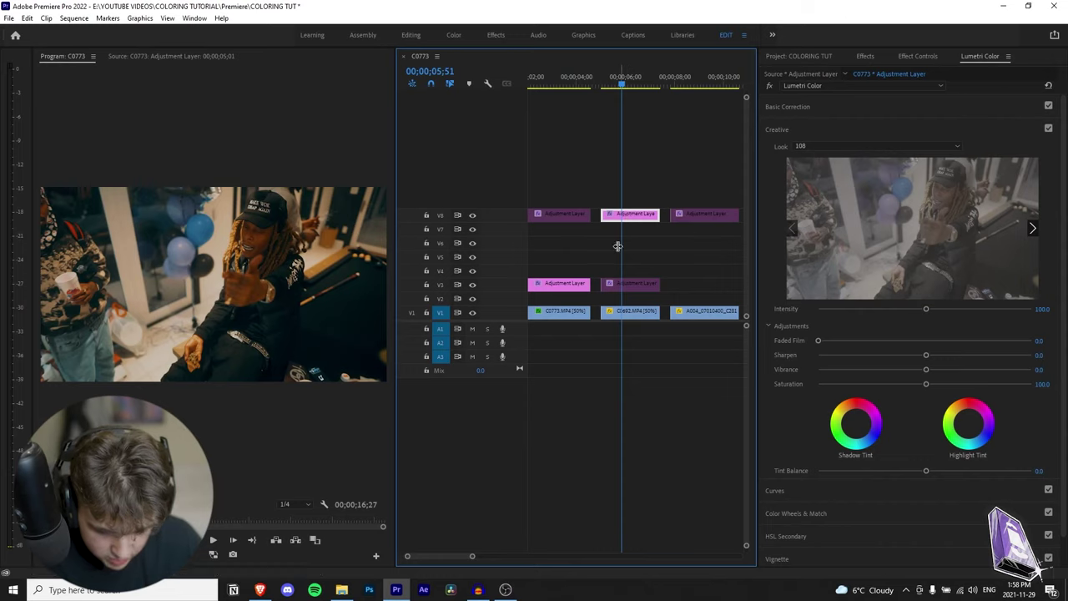
left_click(630, 283)
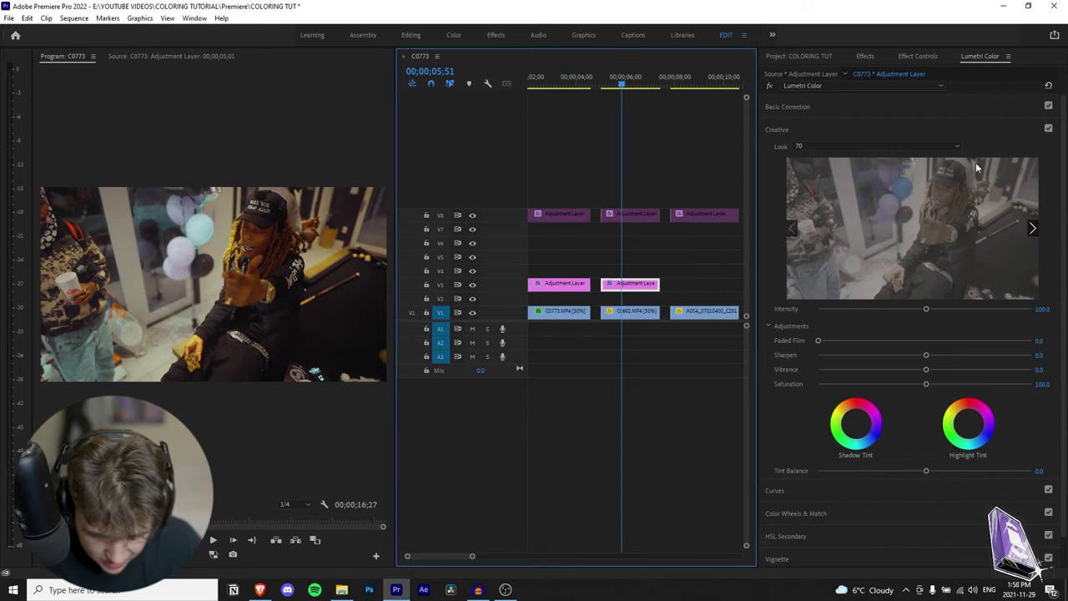
Step: Compare the second clip's V8 and V3 grades once more with their HSL Secondary settings shown
left_click(636, 217)
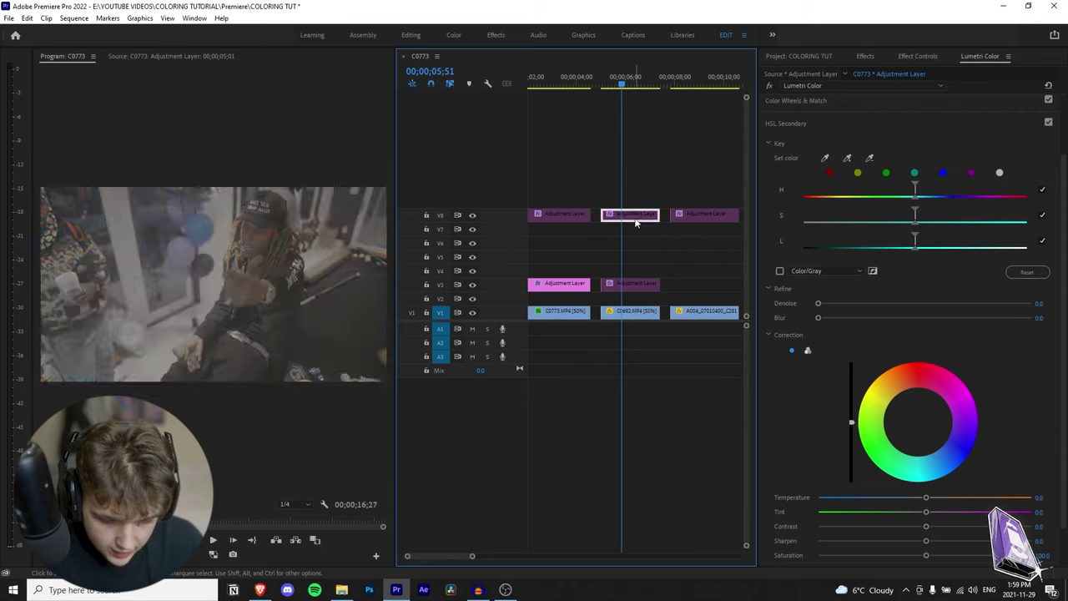
left_click(620, 286)
key("shift+e")
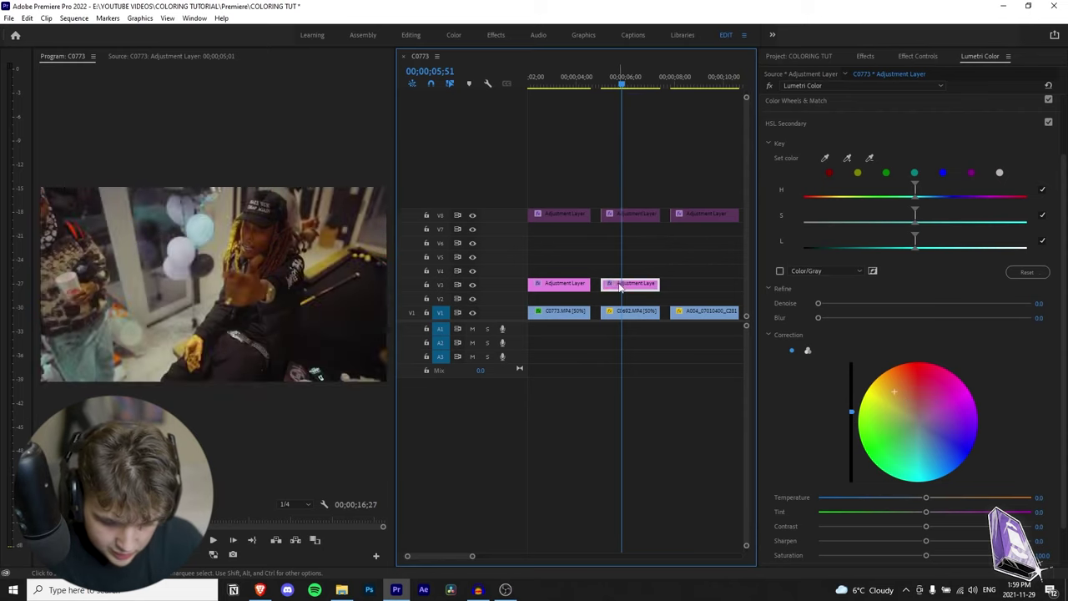
key("shift+e")
left_click(636, 215)
Step: Compare the third clip with and without its V8 adjustment layer, and check that layer's Creative Look
scroll(668, 144, "down", 2)
left_click(603, 83)
left_click(622, 214)
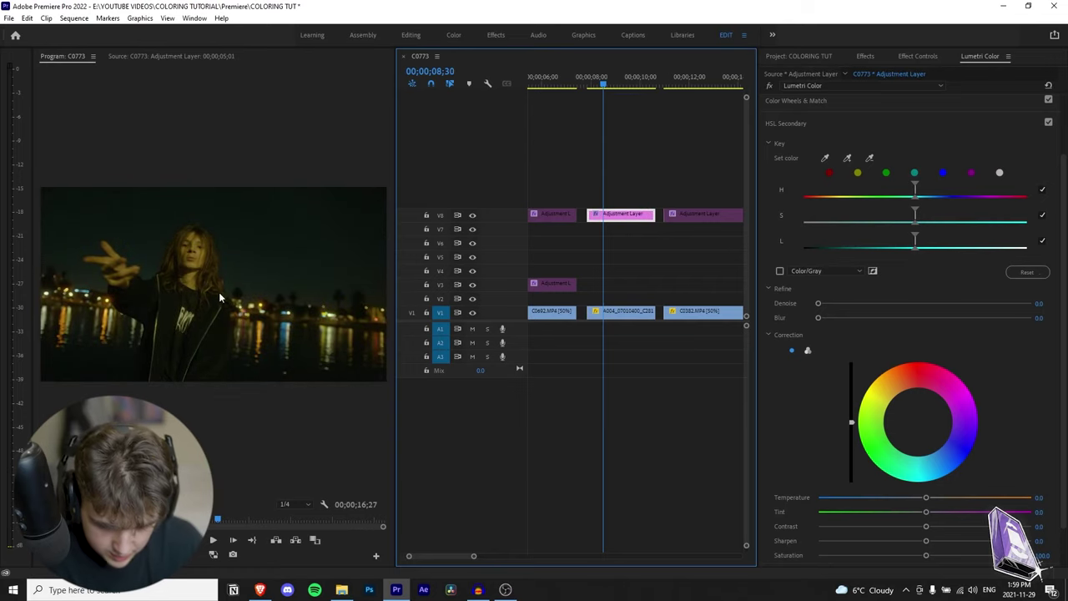
key("shift+e")
key("shift+e")
key("shift+e")
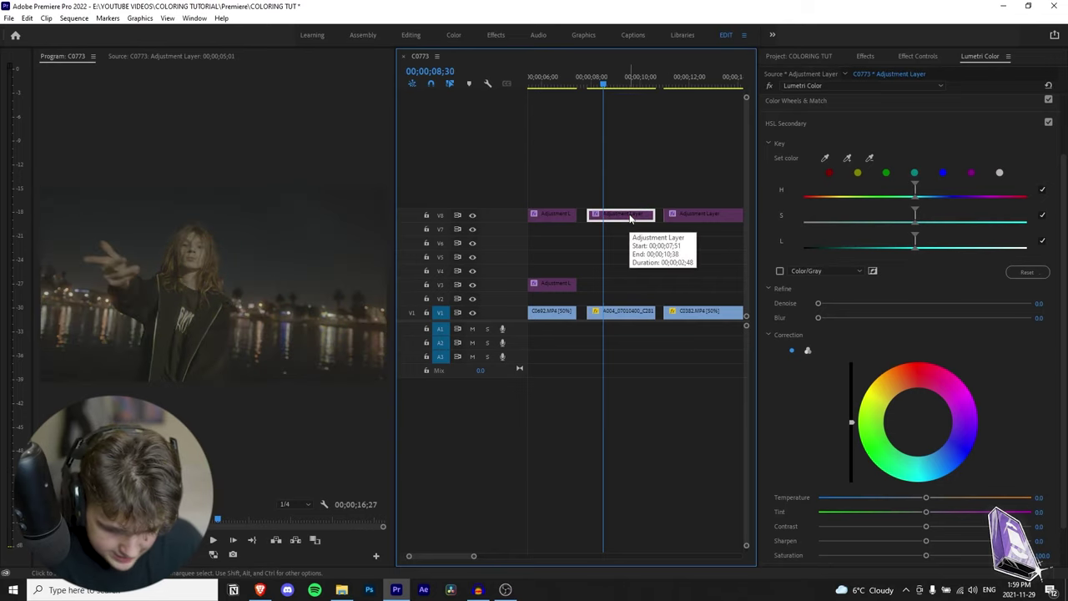
key("shift+e")
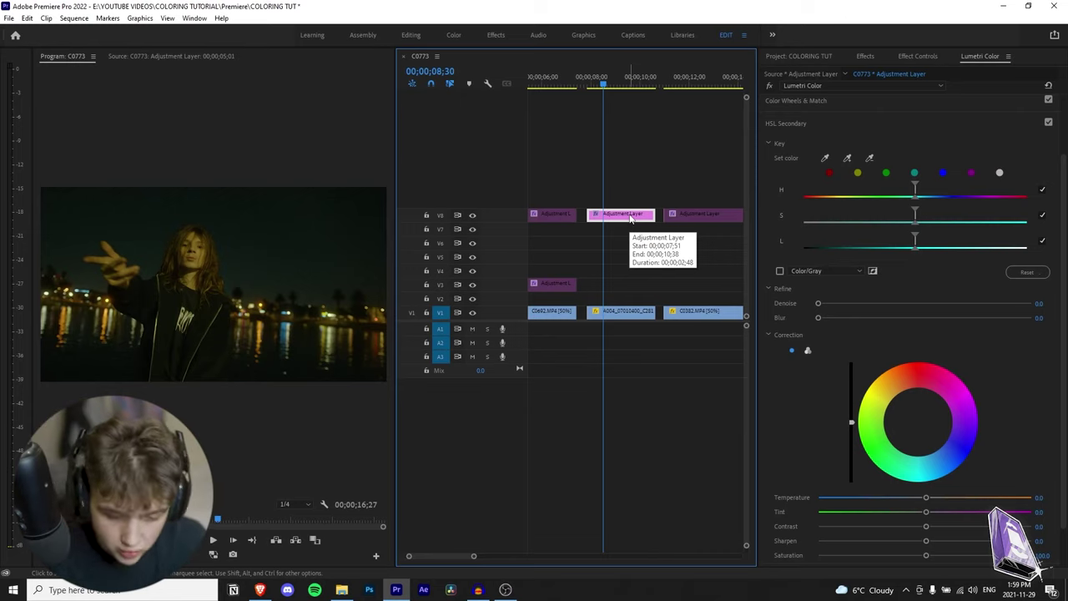
scroll(810, 108, "up", 3)
left_click(814, 132)
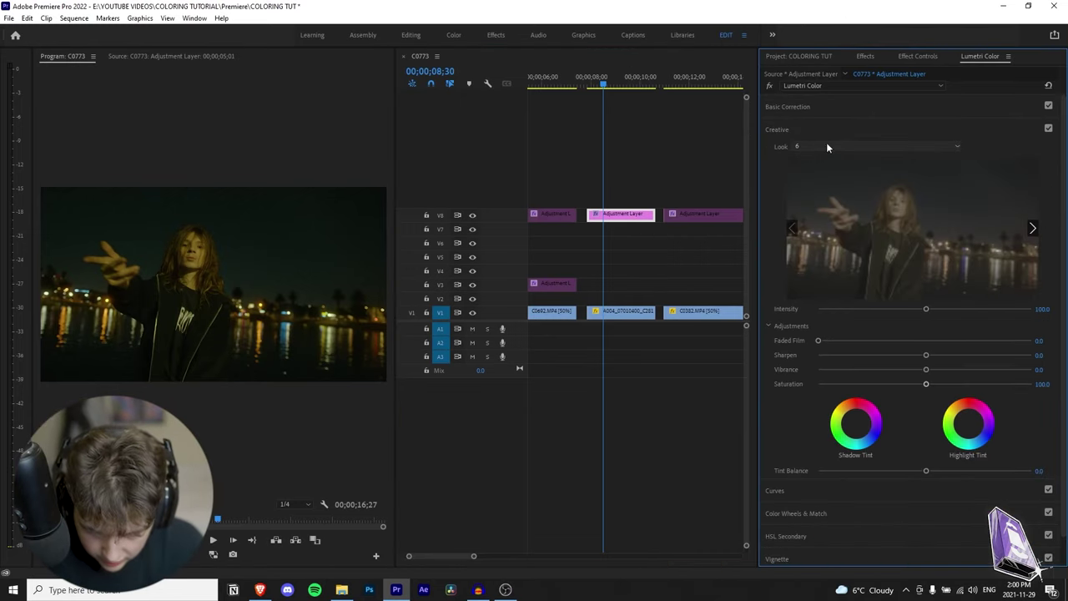
Step: Place a new adjustment layer on V3 above the third clip and trim it to the clip's length
left_click(789, 56)
left_click_drag(913, 128, 593, 292)
left_click_drag(708, 285, 656, 286)
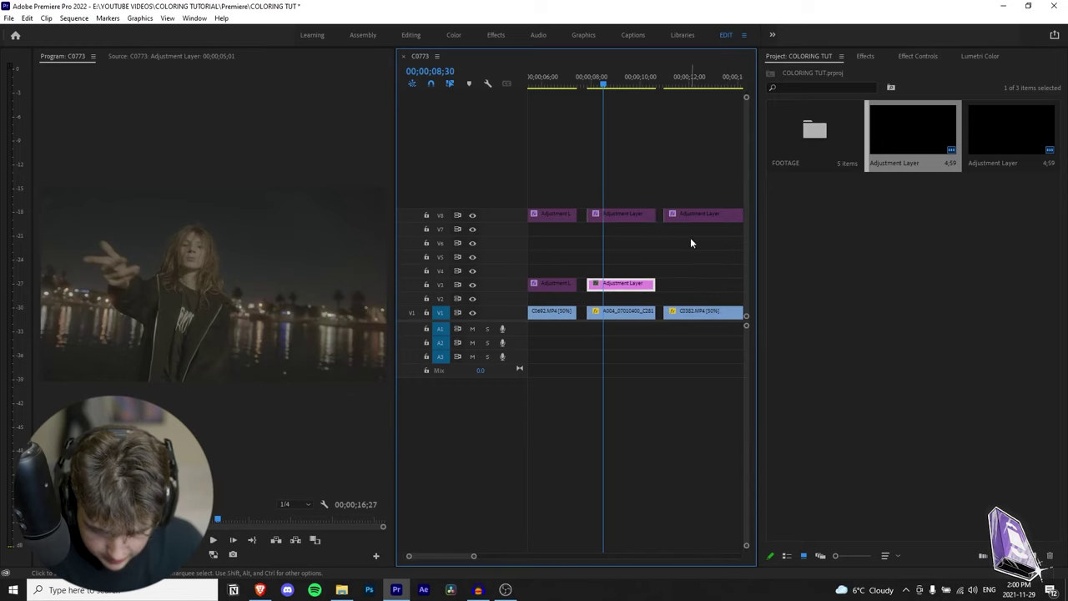
left_click(976, 56)
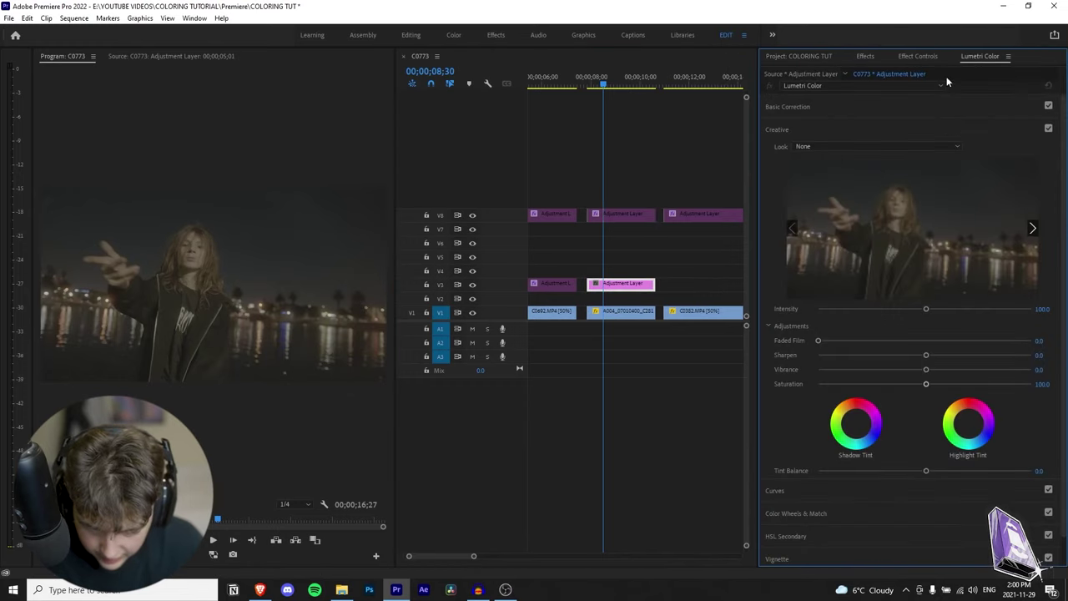
left_click(805, 146)
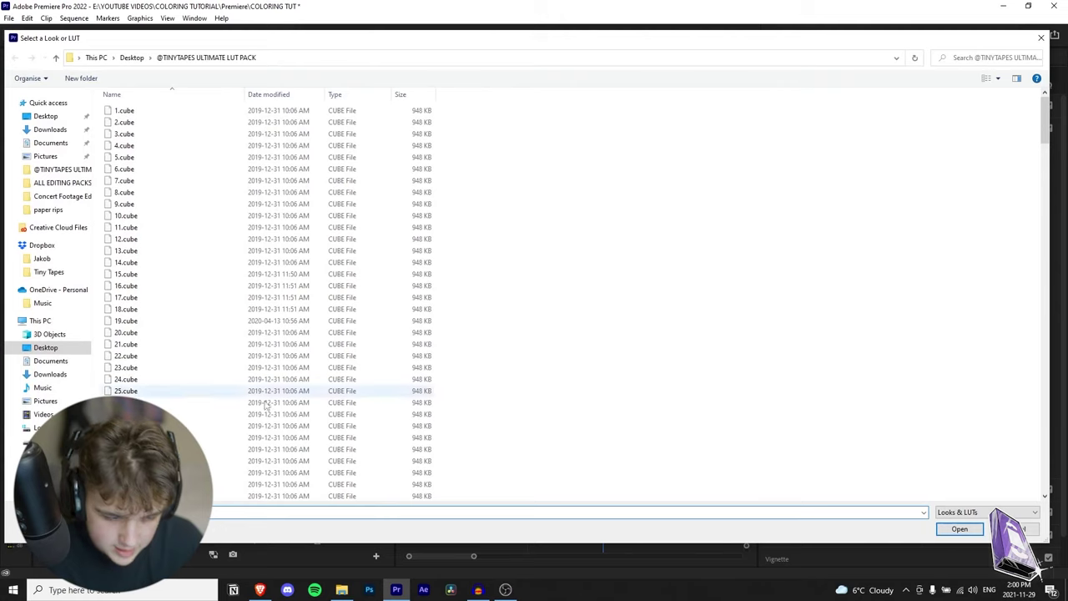
scroll(205, 299, "up", 3)
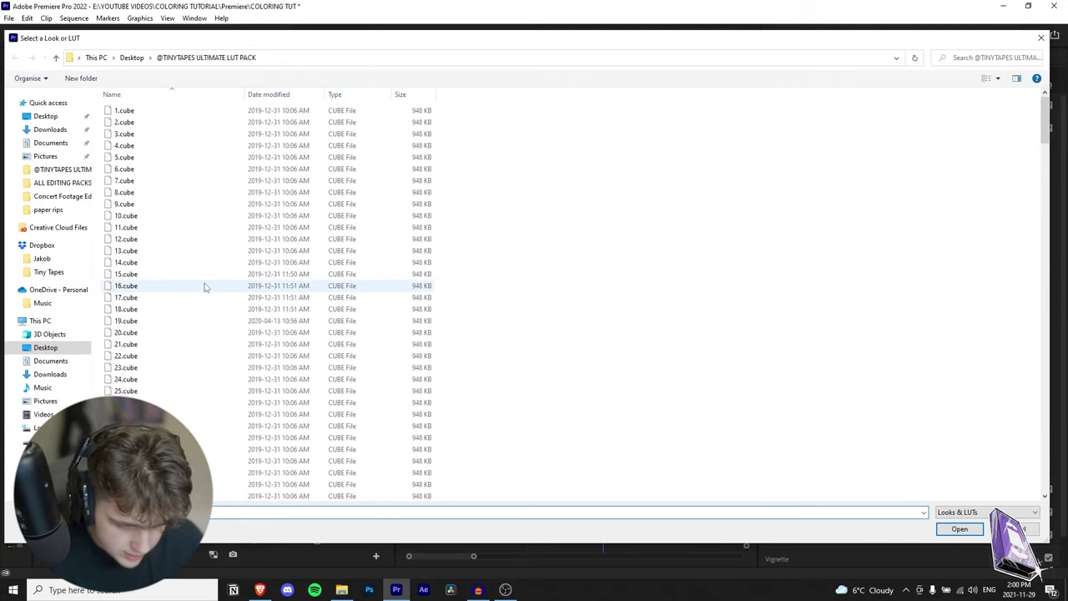
double_click(143, 248)
left_click(622, 289)
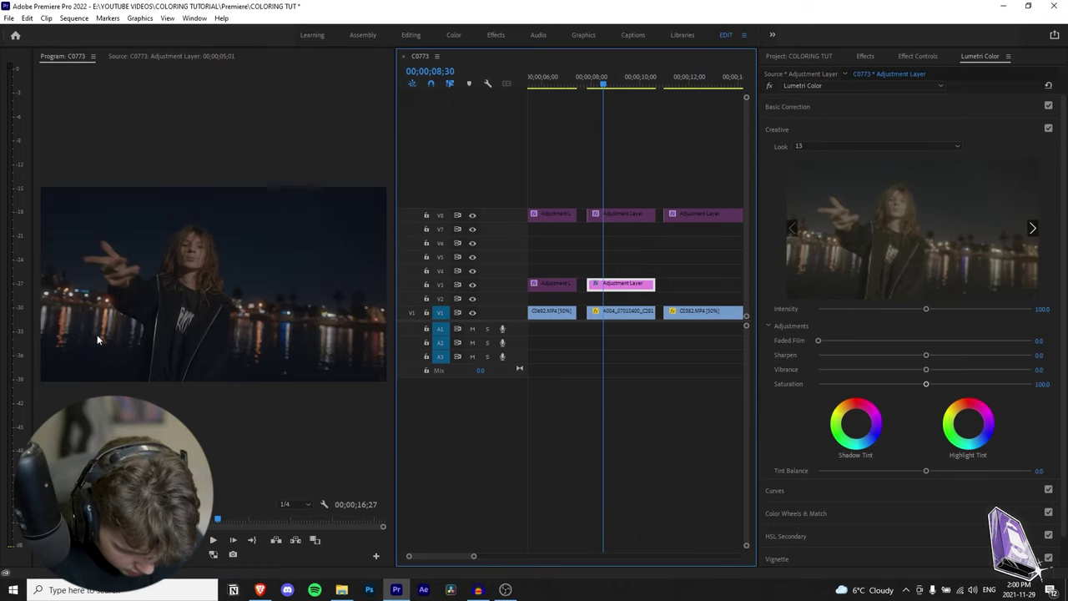
Step: Set the third V3 adjustment layer's Highlights to 100 in Basic Correction and check the enlarged preview
left_click(811, 110)
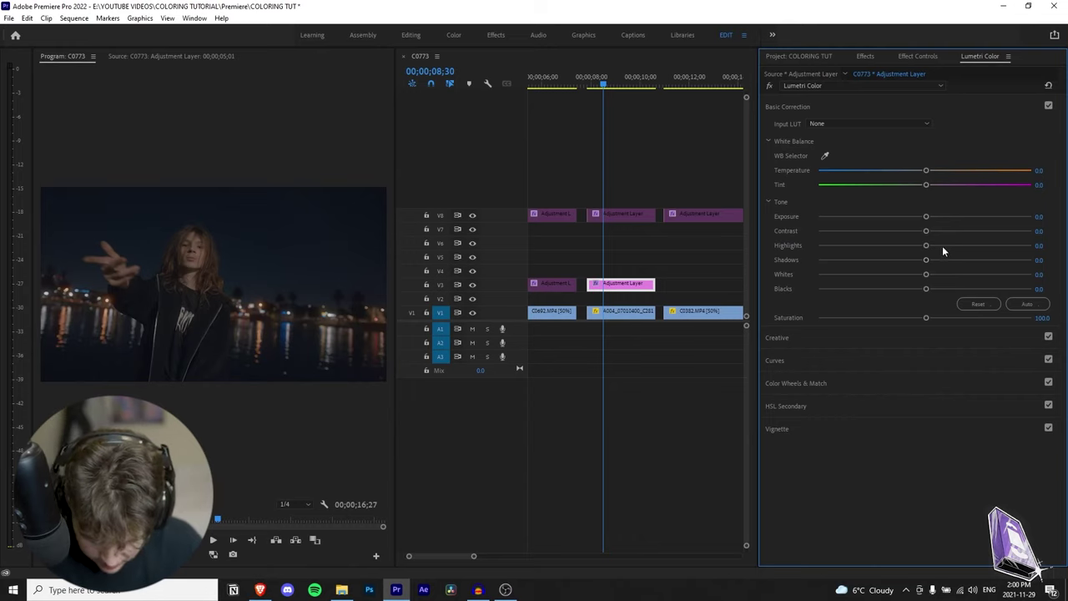
left_click_drag(952, 244, 1065, 262)
key("grave")
key("grave")
key("grave")
Step: Set the layer's Shadows to -22.9 and check the image repeatedly in the enlarged preview
left_click_drag(926, 260, 896, 272)
key("grave")
key("grave")
key("grave")
key("grave")
key("grave")
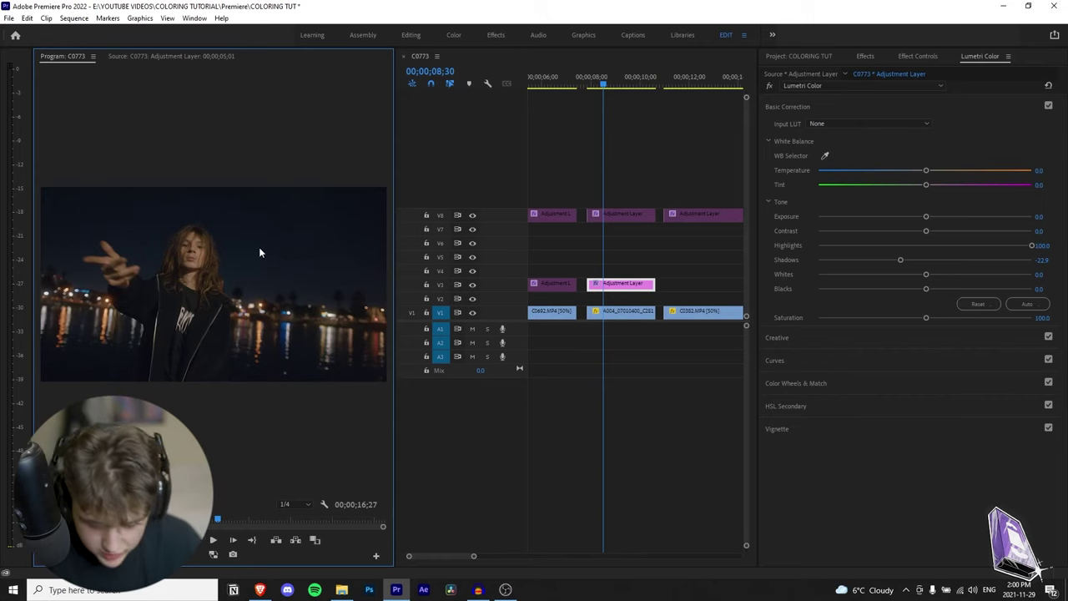
key("grave")
key("grave")
key("grave")
key("grave")
key("grave")
key("grave")
Step: Set the Basic Correction Saturation to 119.3 and check the image in the enlarged preview
left_click_drag(925, 318, 947, 322)
key("grave")
key("grave")
left_click_drag(938, 318, 965, 319)
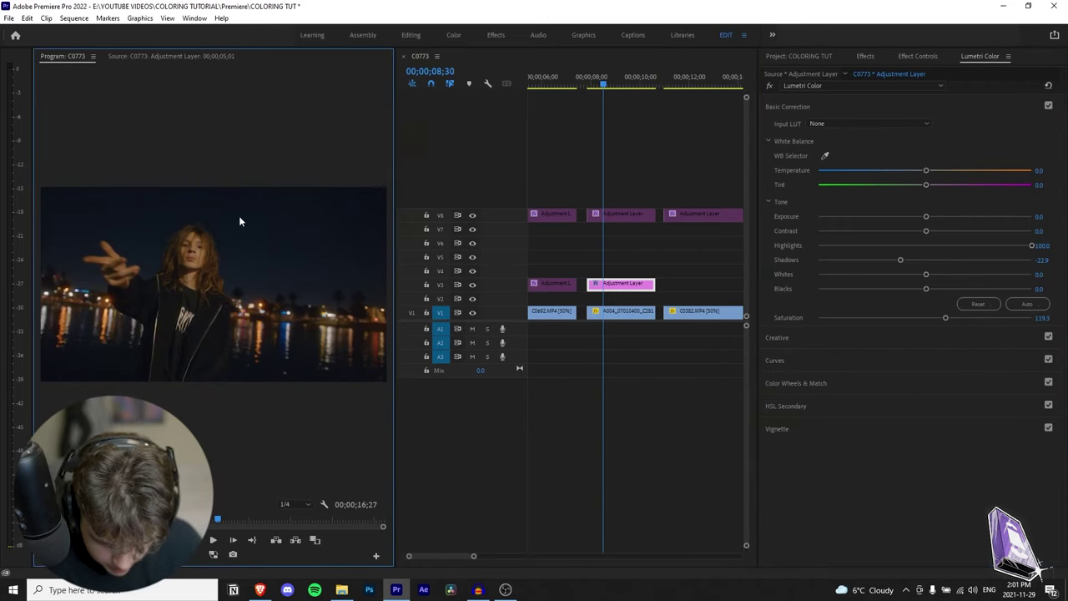
key("grave")
key("grave")
Step: Set the layer's Whites to 29.2 and Contrast to 27.1, checking the enlarged preview
left_click_drag(926, 276, 943, 275)
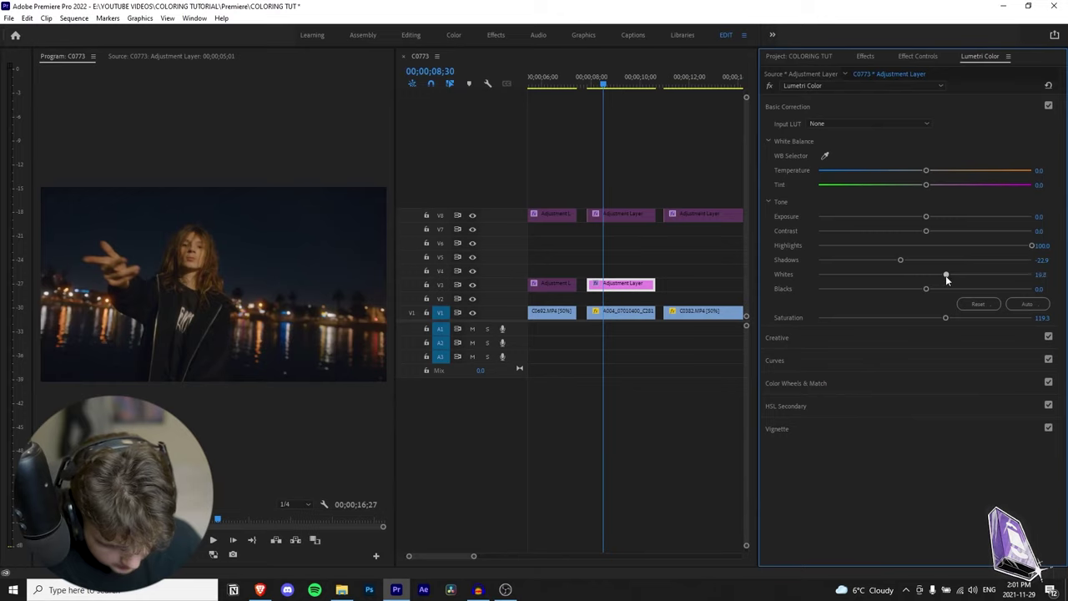
key("grave")
key("grave")
left_click_drag(928, 235, 954, 232)
key("grave")
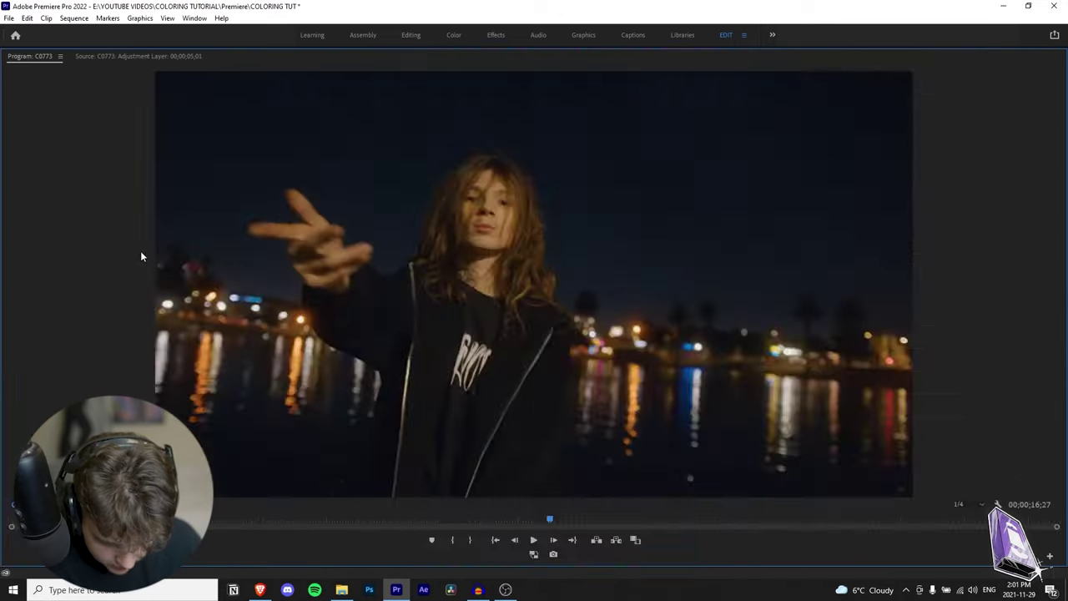
key("grave")
Step: Set the white balance Temperature to -13.0 and Tint to 7.3, checking the enlarged preview
left_click_drag(927, 172, 916, 174)
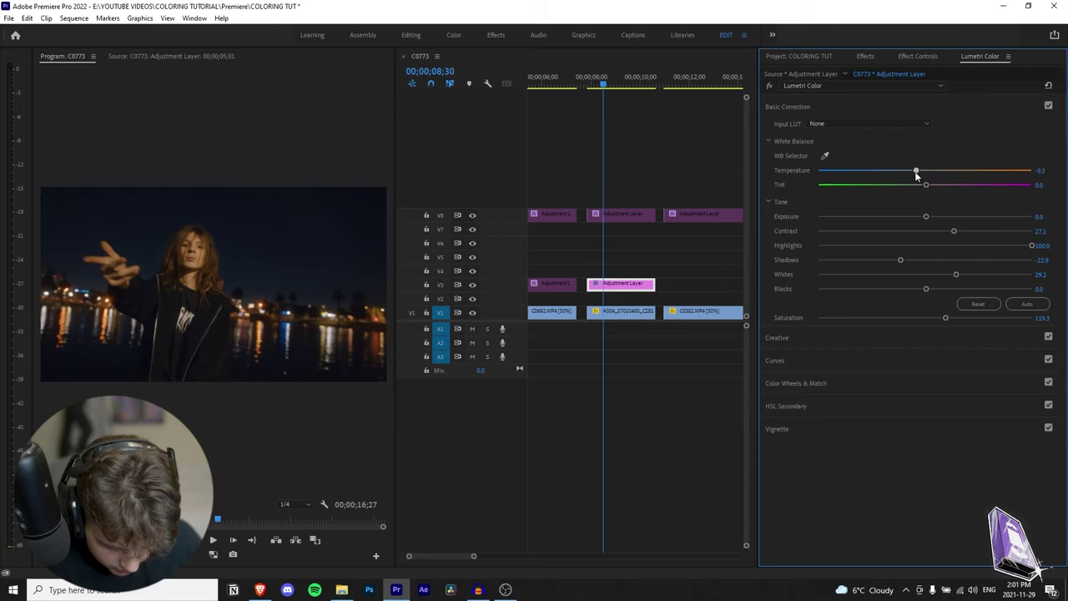
key("grave")
key("grave")
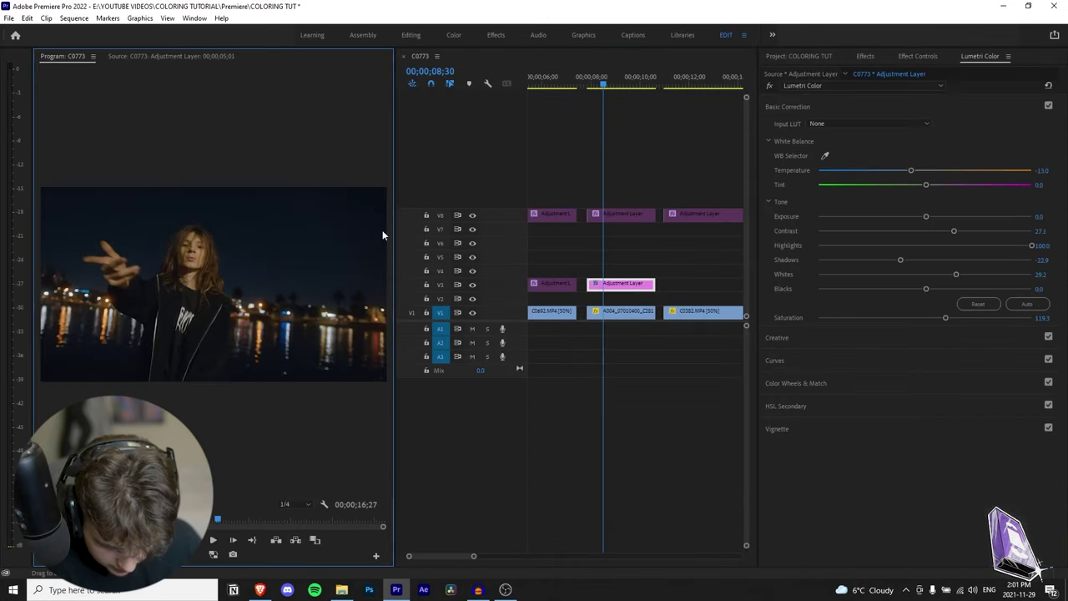
left_click_drag(925, 189, 932, 186)
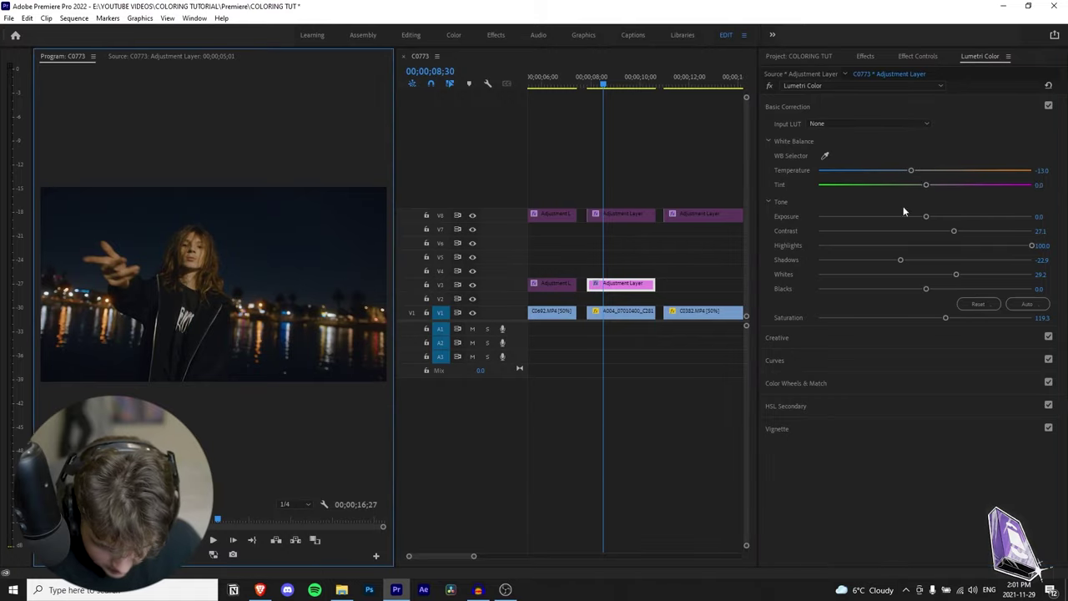
left_click_drag(926, 184, 932, 186)
key("grave")
key("grave")
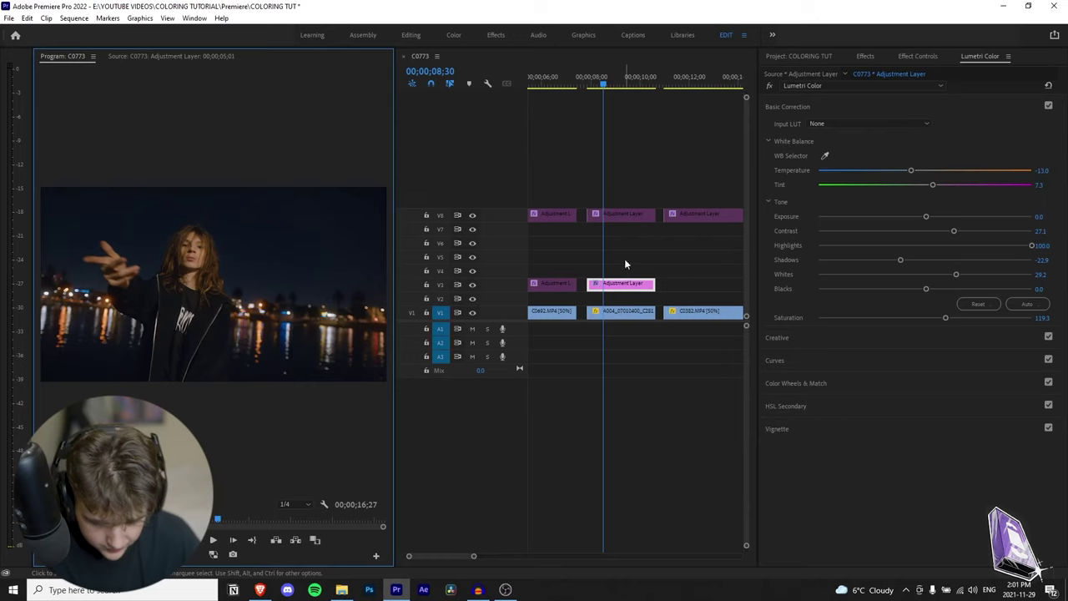
Step: Compare the third clip with and without its V3 adjustment layer
left_click(630, 289)
key("shift+e")
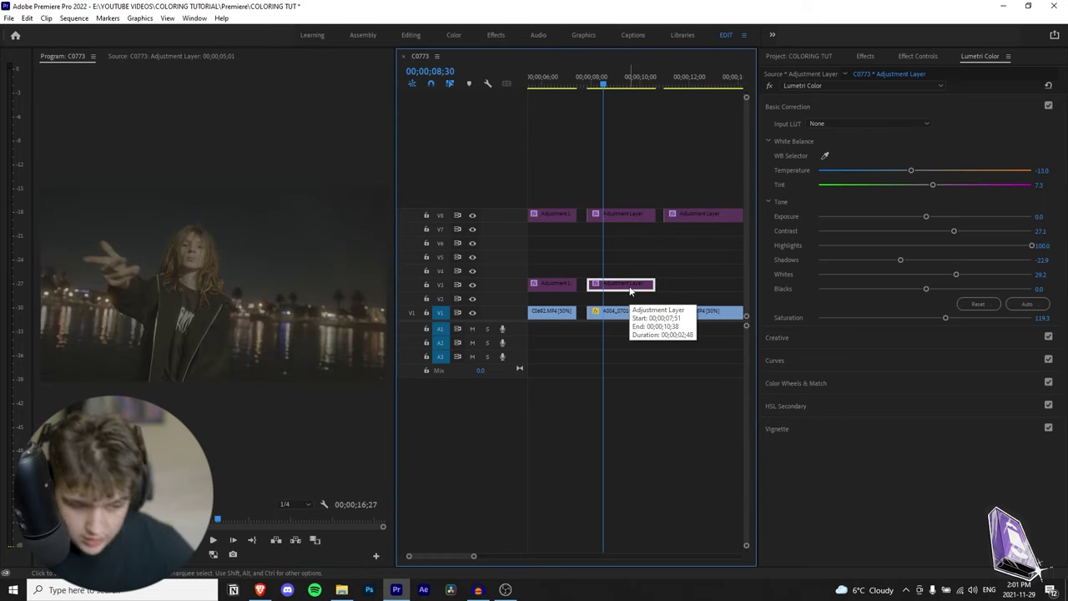
key("shift+e")
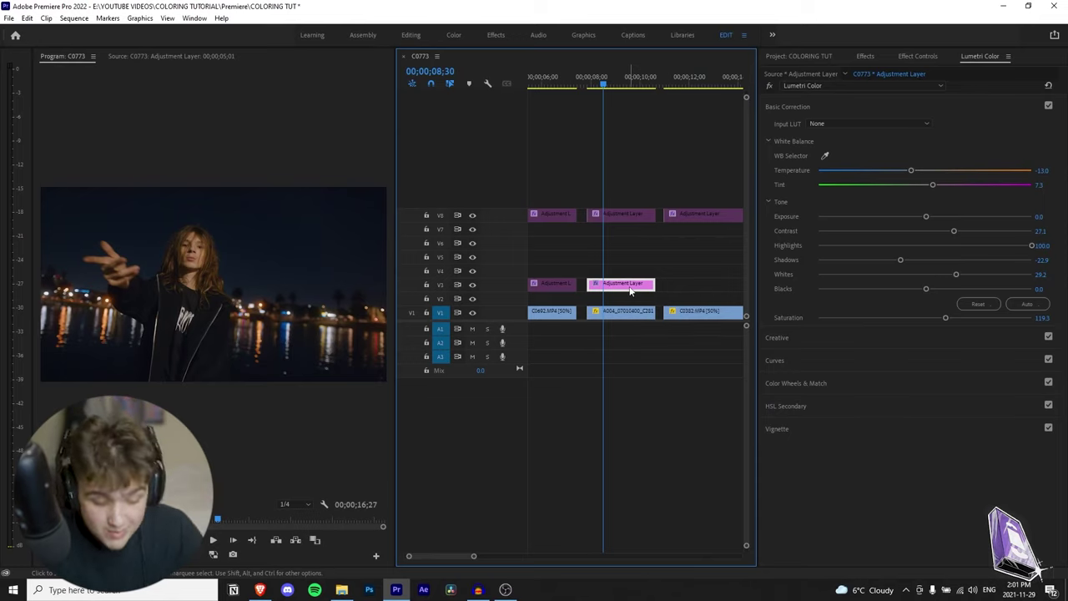
key("shift+e")
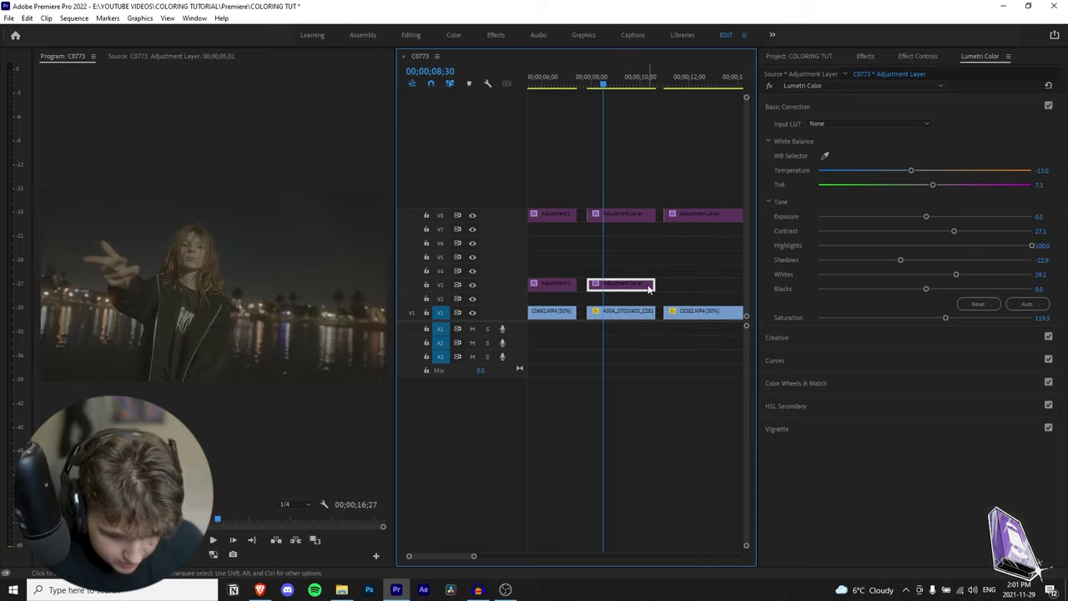
key("shift+e")
key("shift+e")
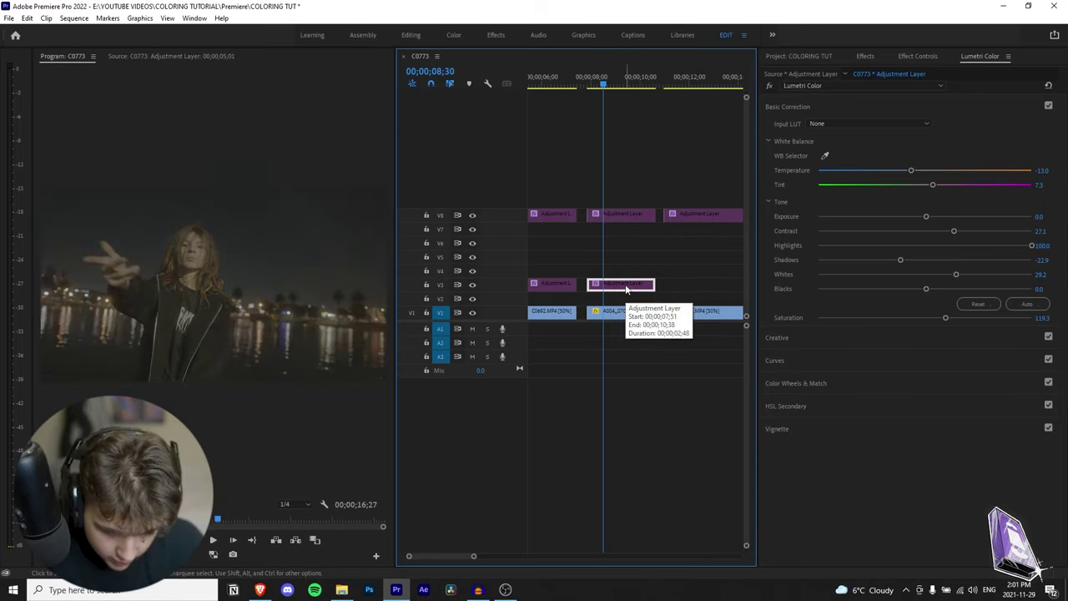
key("shift+e")
Step: Compare the third clip's V8 and V3 grades, including their Basic Correction settings and Creative Looks
left_click(619, 214)
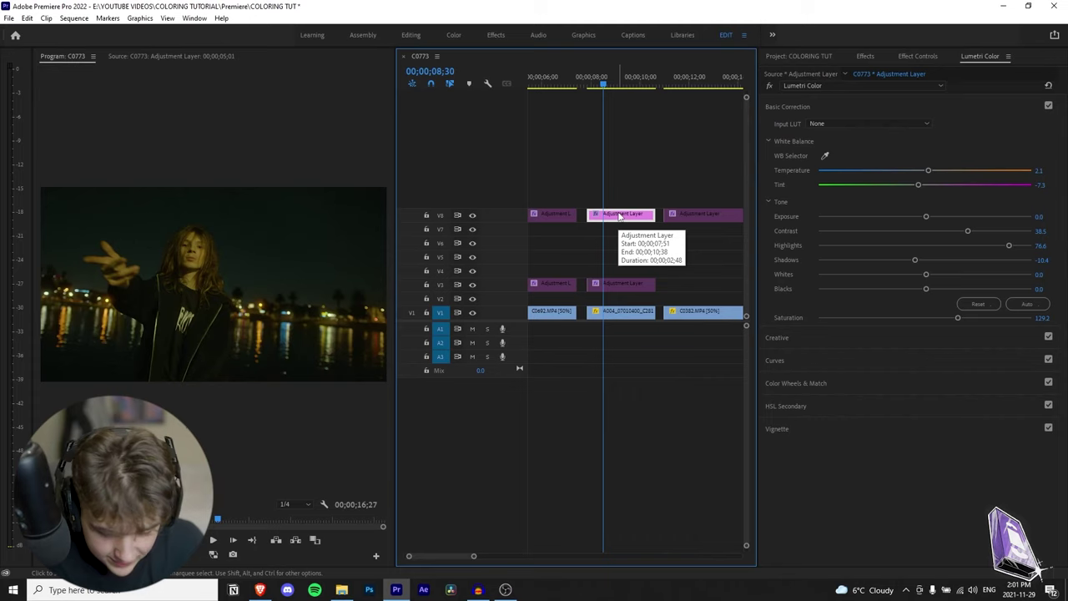
left_click(622, 284)
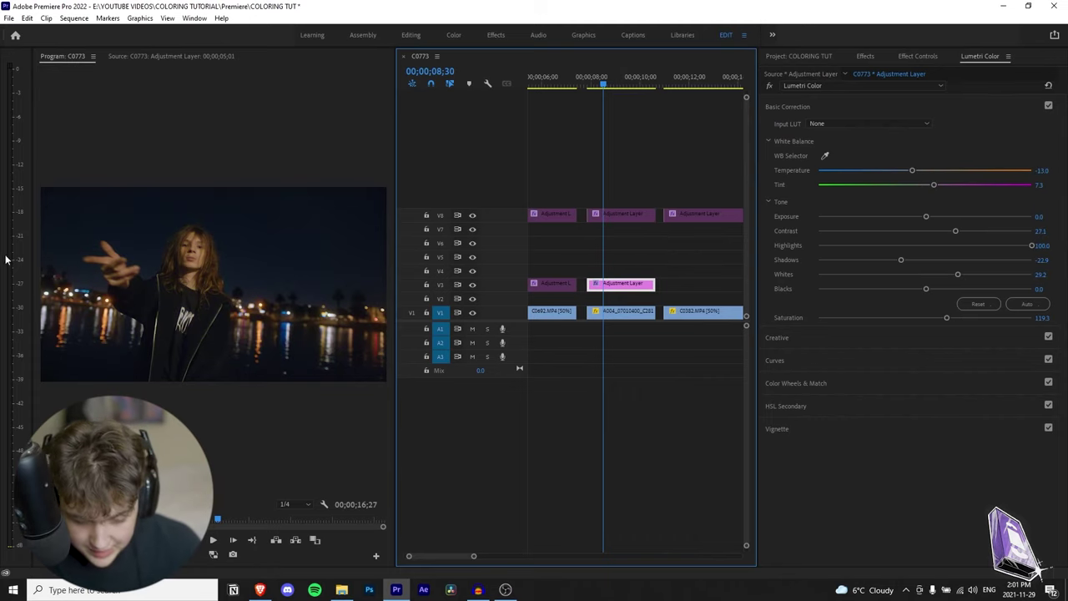
left_click(812, 103)
left_click(822, 131)
left_click(812, 131)
left_click(817, 130)
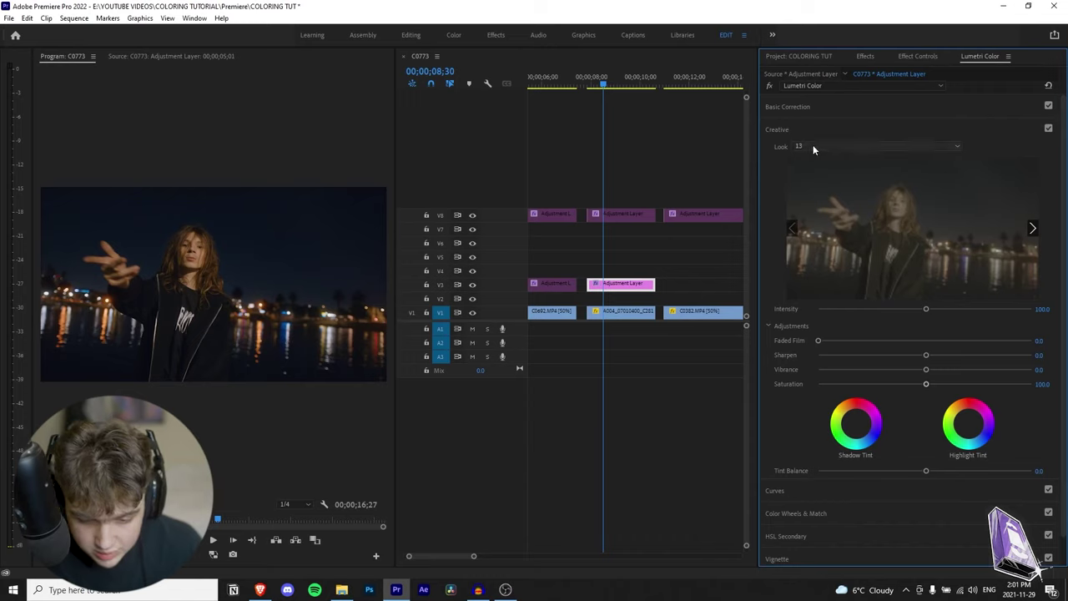
left_click(627, 216)
key("shift+e")
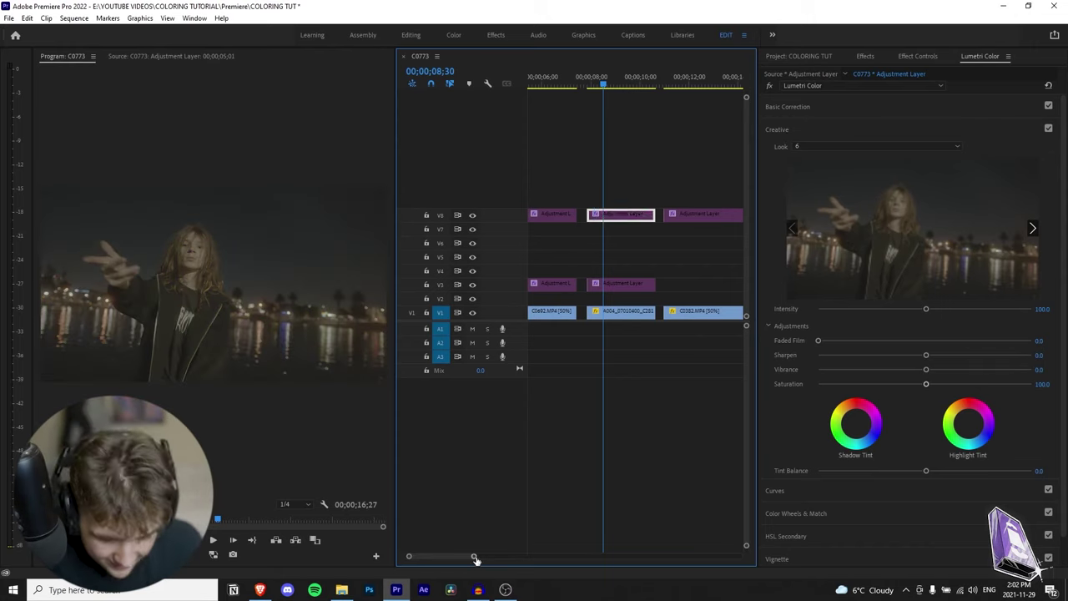
Step: Go to the fourth clip, C0382.MP4, on the timeline and save the project
left_click_drag(475, 557, 498, 556)
left_click(646, 90)
left_click(667, 310)
key("ctrl+s")
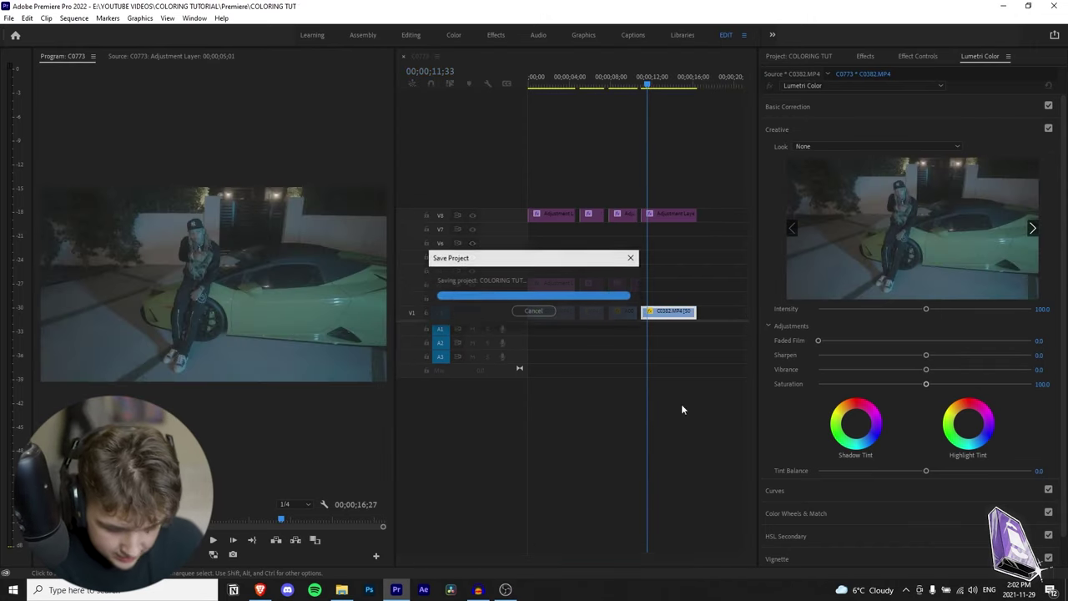
Step: Compare the fourth clip with and without its V8 adjustment layer and check that layer's Basic Correction settings
key("shift+e")
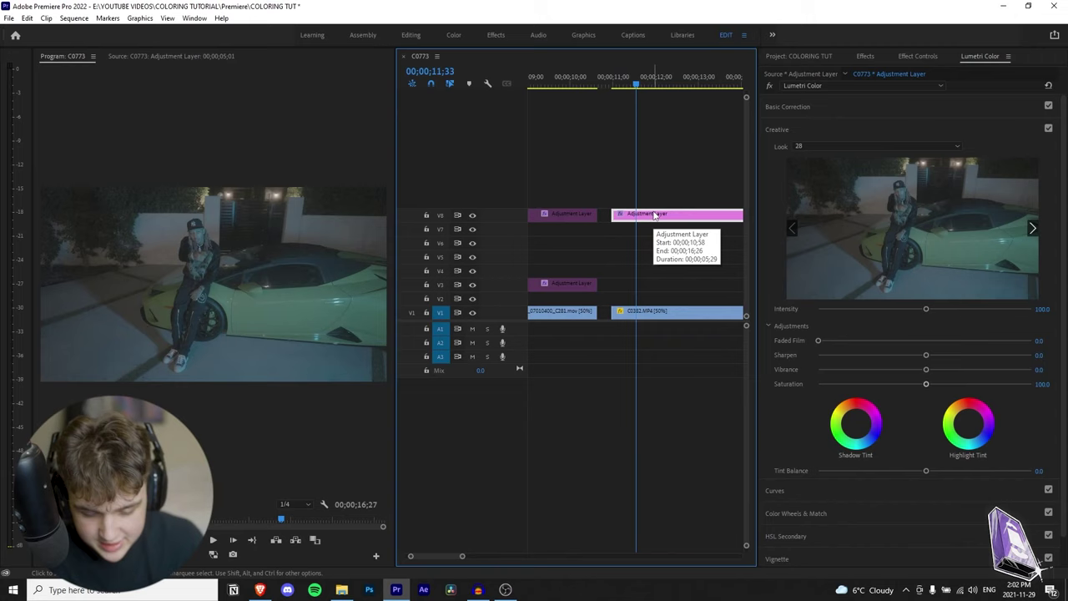
key("shift+e")
key("shift+e")
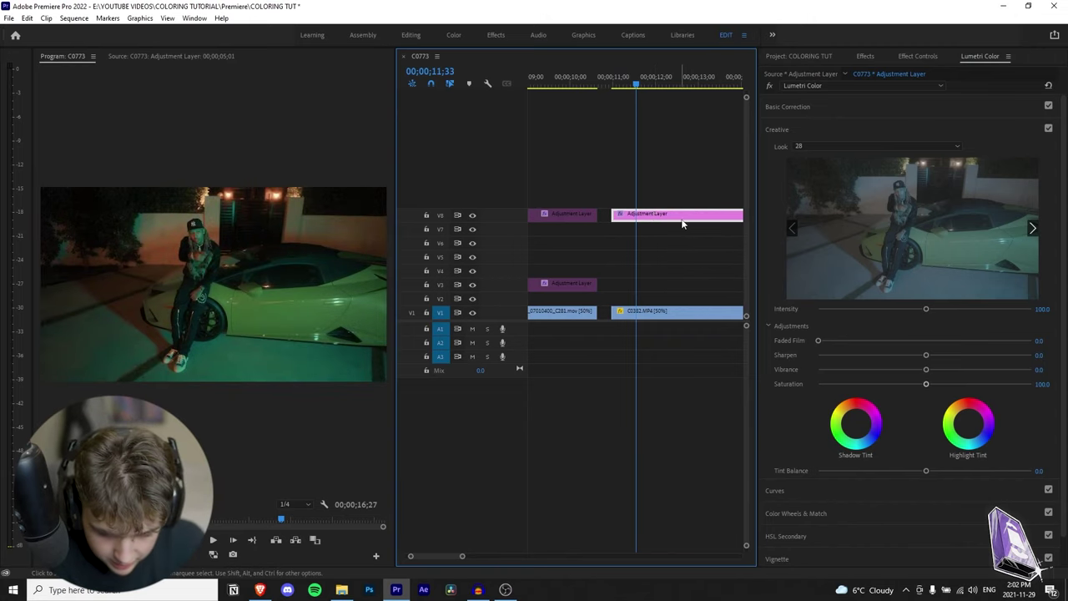
left_click(810, 108)
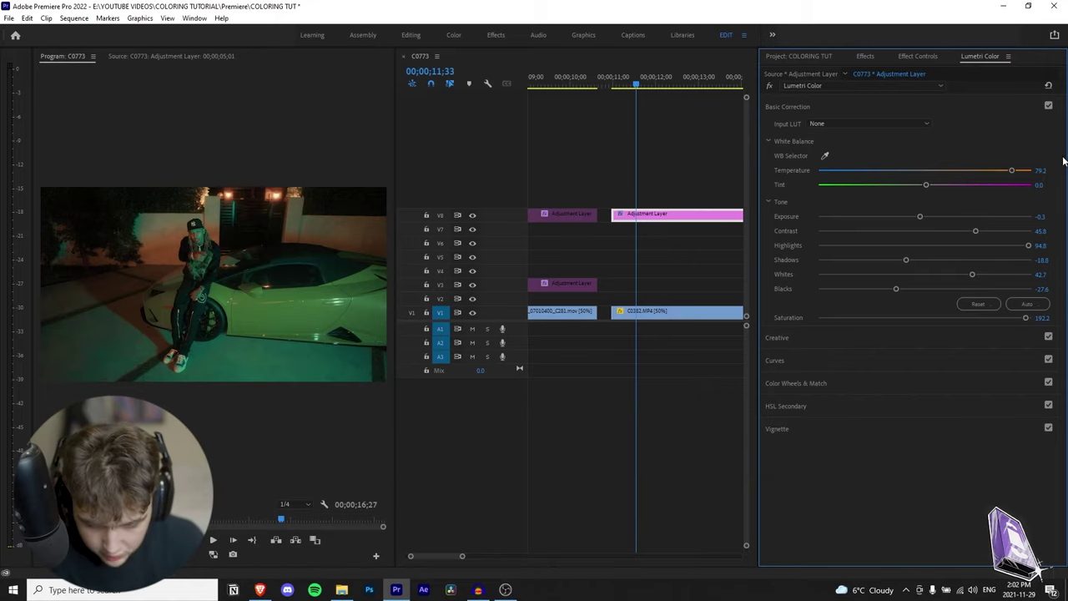
left_click(814, 107)
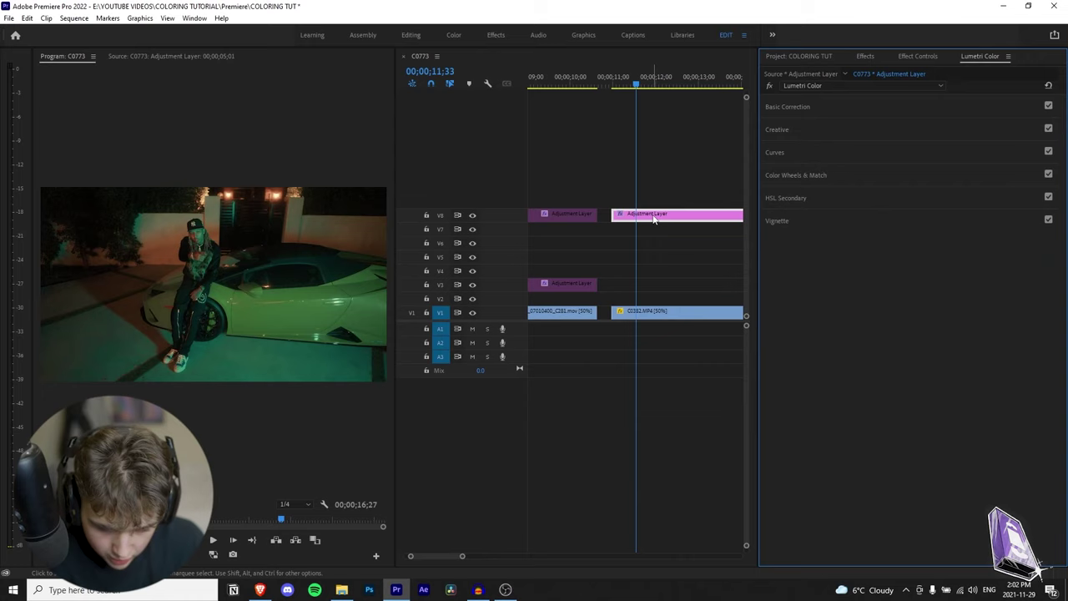
Step: Disable the fourth clip's V8 layer and place a new adjustment layer on V3, matched to the clip's length
key("shift+e")
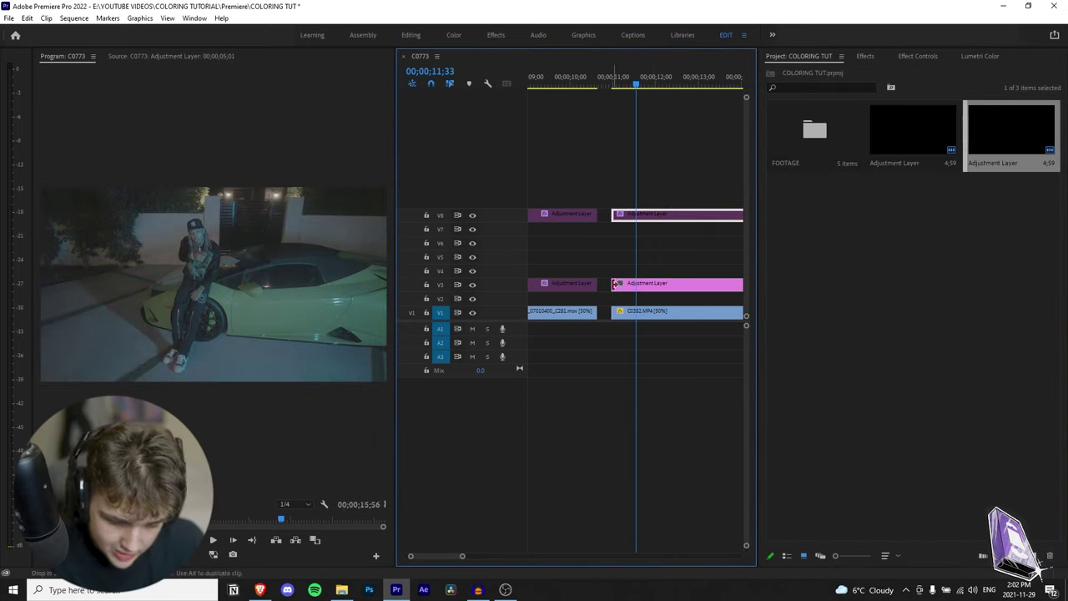
left_click_drag(1011, 130, 619, 285)
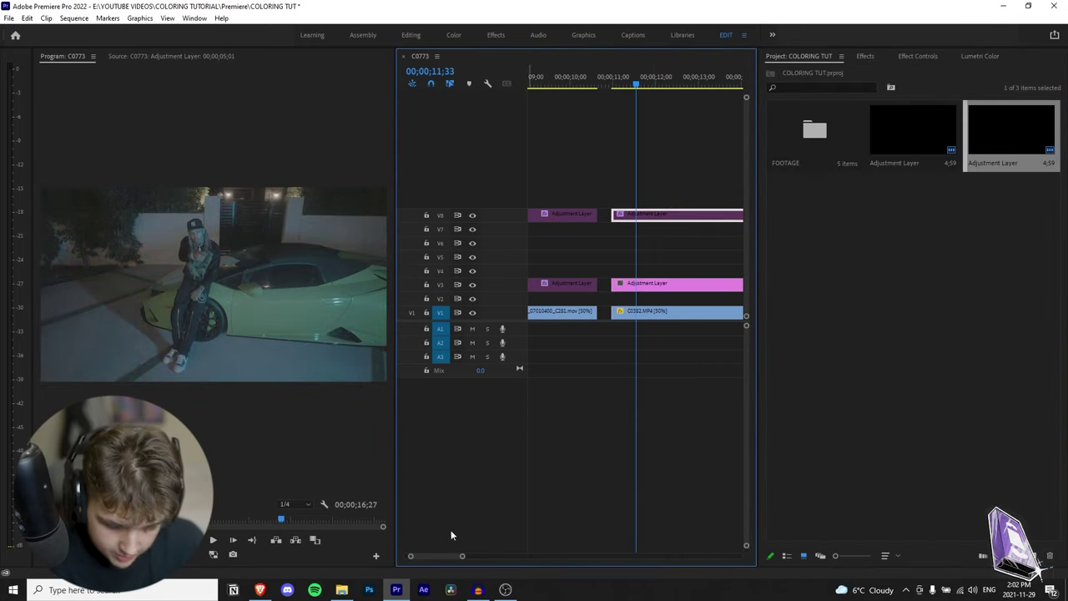
left_click_drag(462, 558, 496, 565)
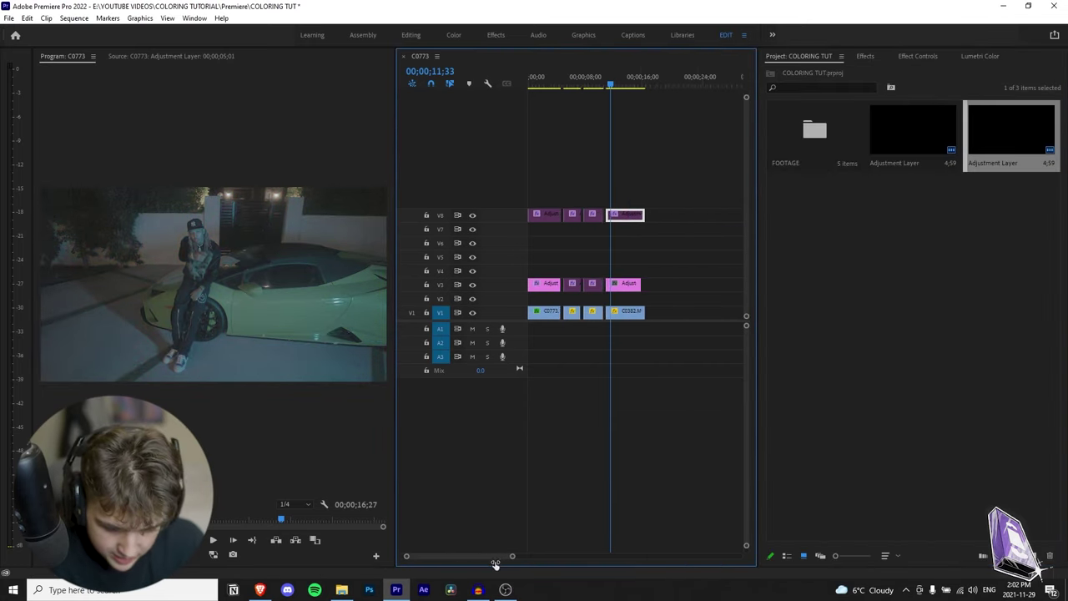
left_click(653, 79)
left_click(978, 56)
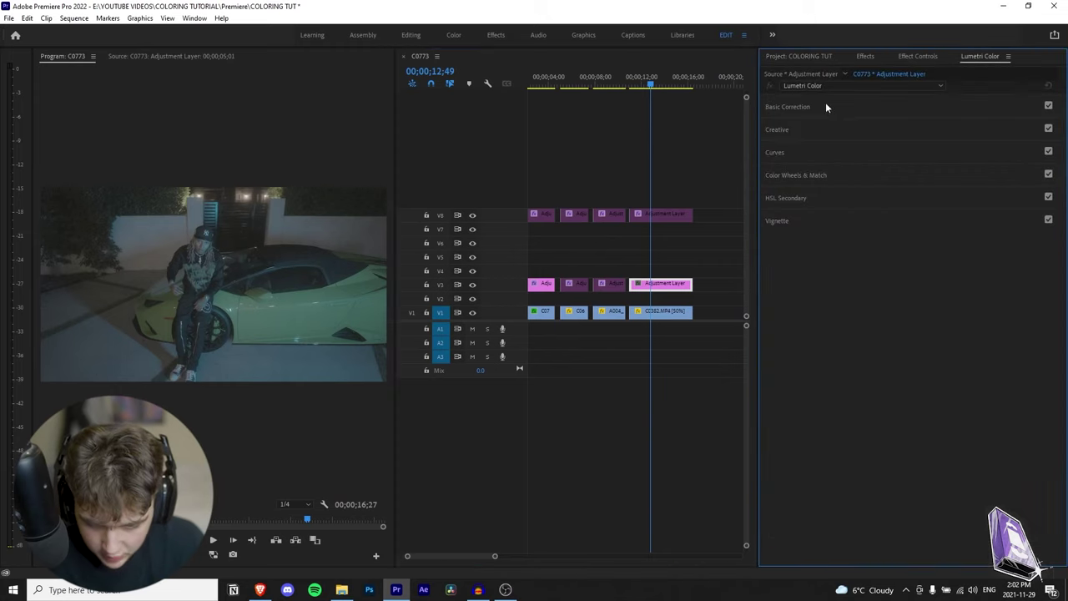
left_click(798, 129)
left_click(823, 143)
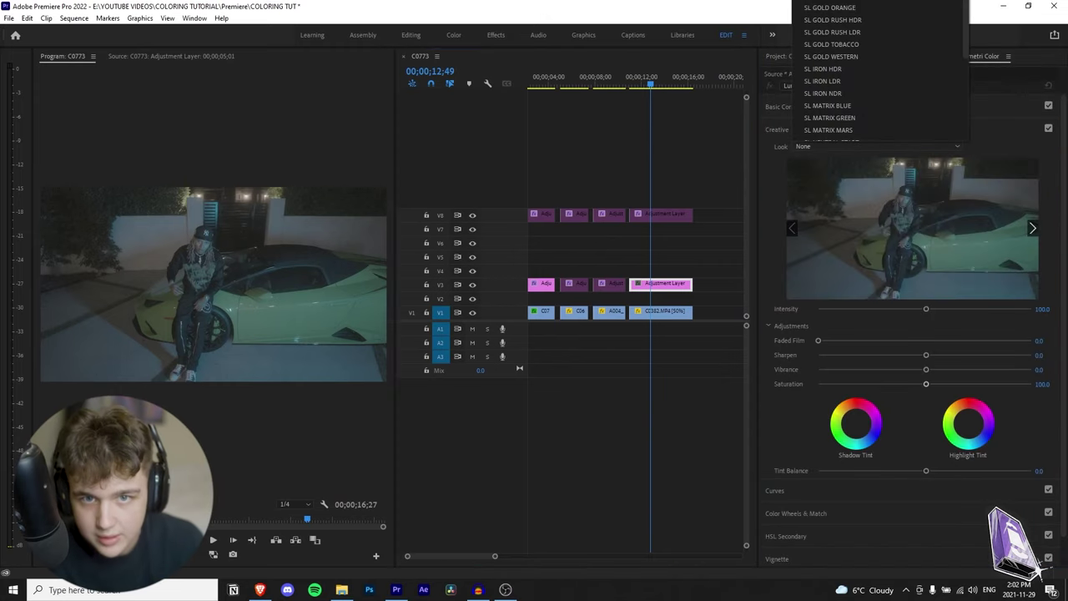
left_click(821, 2)
left_click_drag(1046, 135, 1044, 297)
double_click(202, 344)
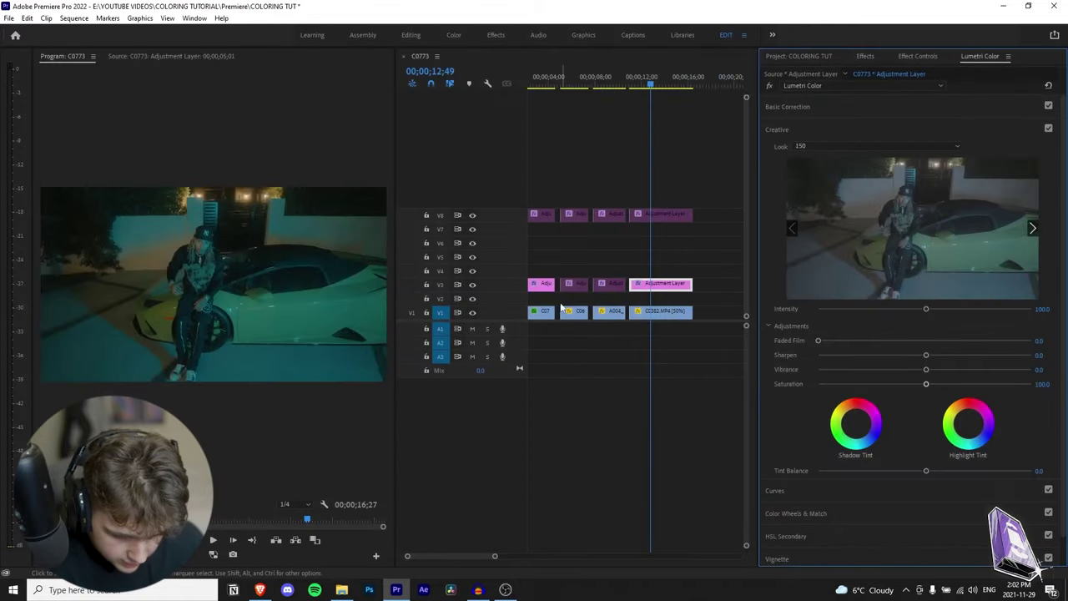
Step: Examine the fourth clip in the enlarged preview with and without the 150 look
key("grave")
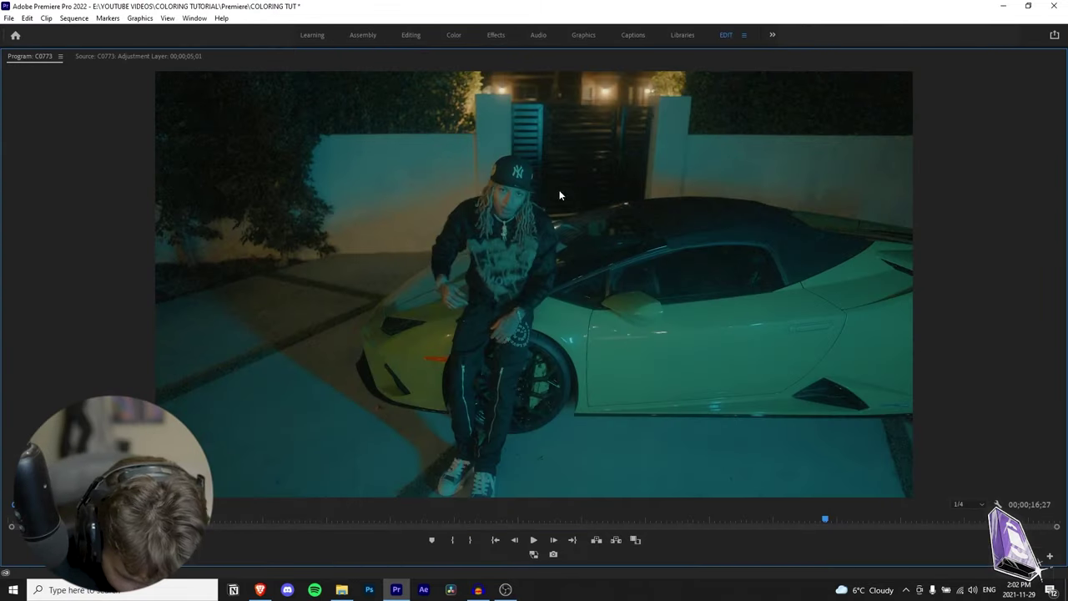
key("grave")
key("grave")
key("grave")
key("grave")
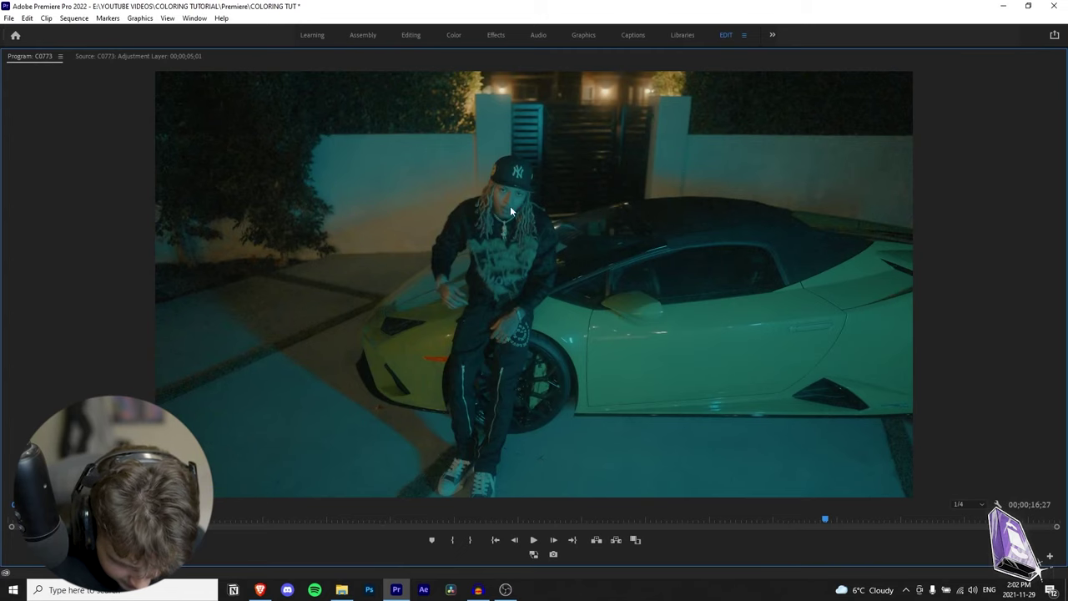
key("grave")
key("shift+e")
key("grave")
key("grave")
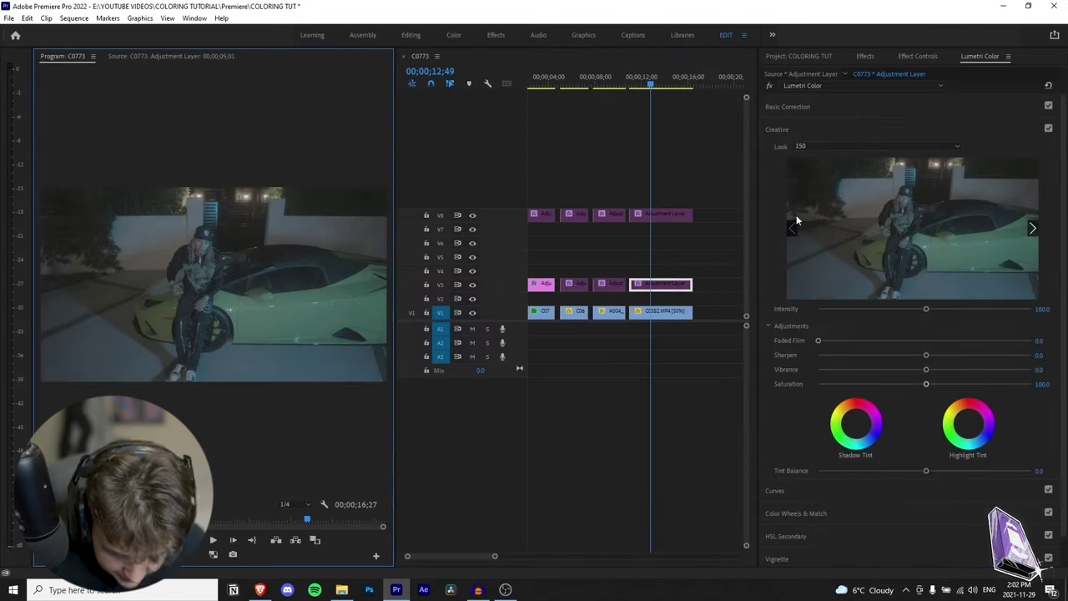
Step: Re-enable the fourth V3 adjustment layer and change its Look to 178.cube from the same LUT folder
left_click(680, 288)
key("shift+e")
left_click(819, 147)
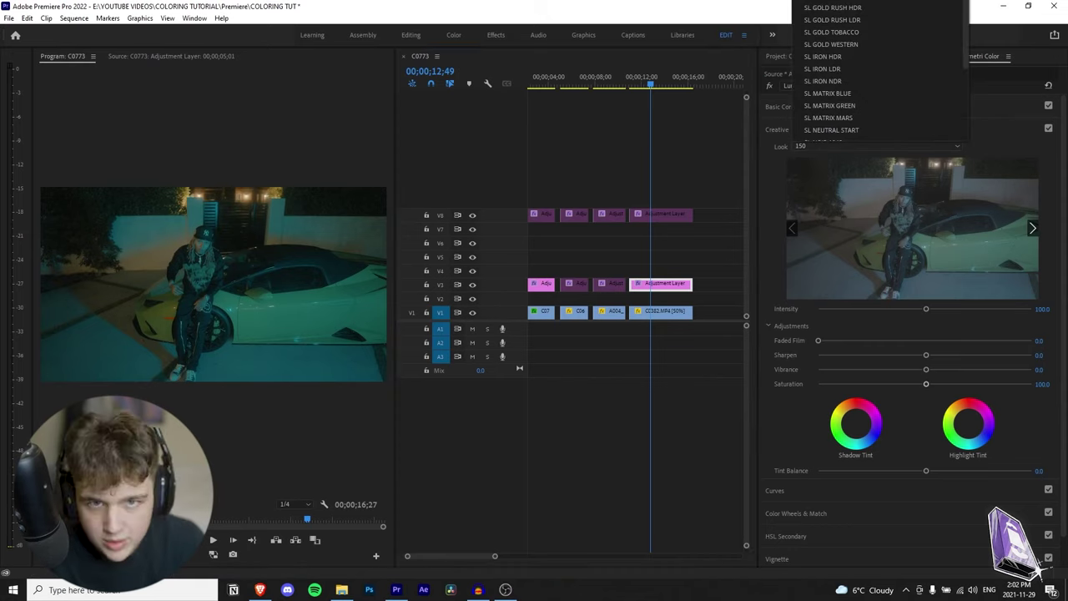
left_click(822, 1)
scroll(326, 305, "down", 10)
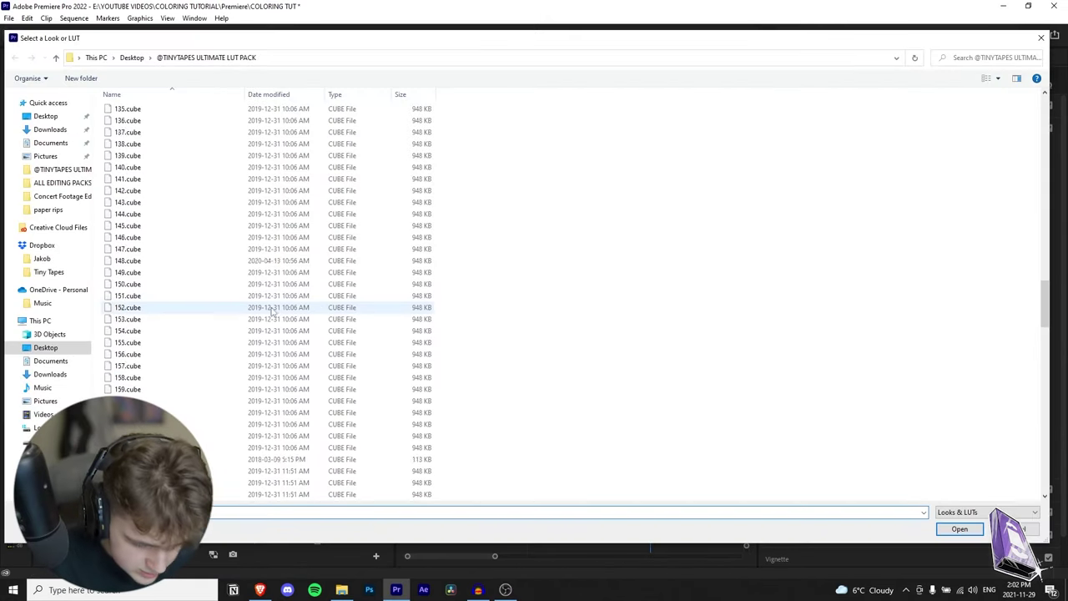
double_click(142, 414)
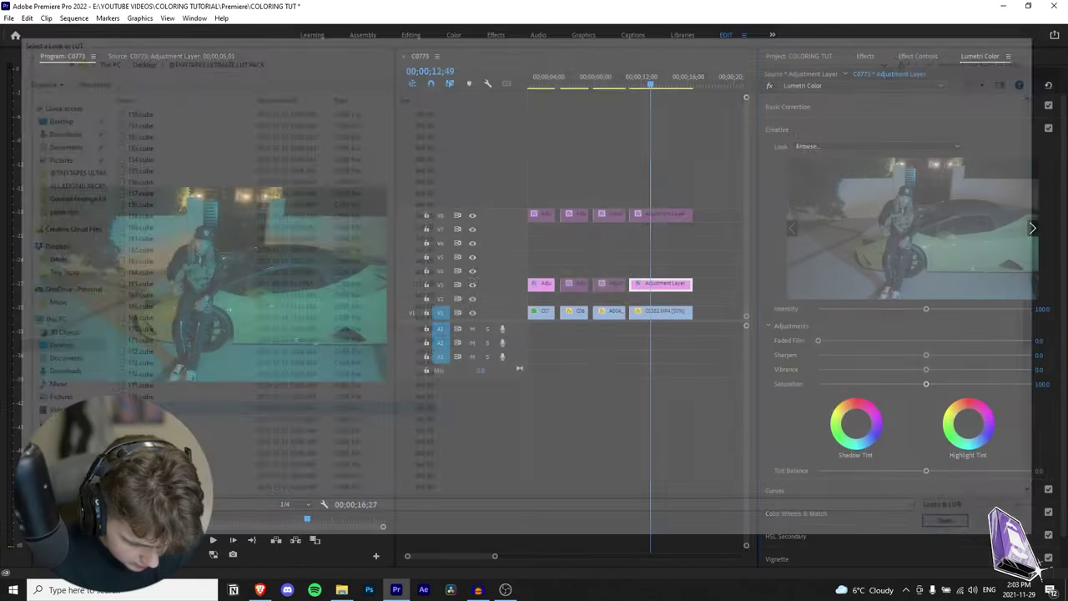
left_click(664, 285)
key("shift+e")
left_click(847, 146)
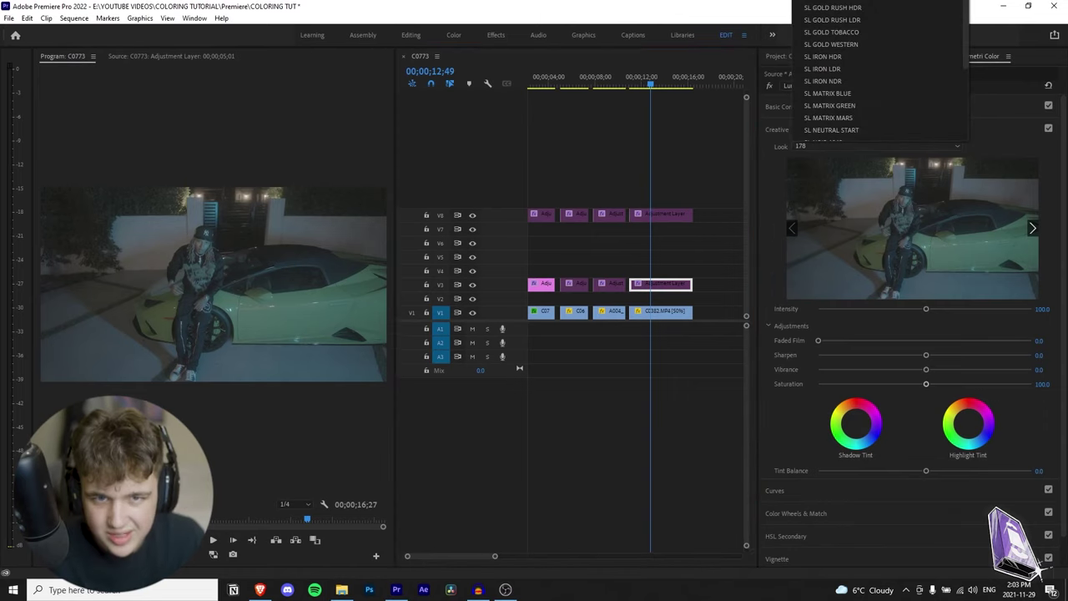
left_click(822, 2)
scroll(359, 359, "down", 20)
double_click(211, 461)
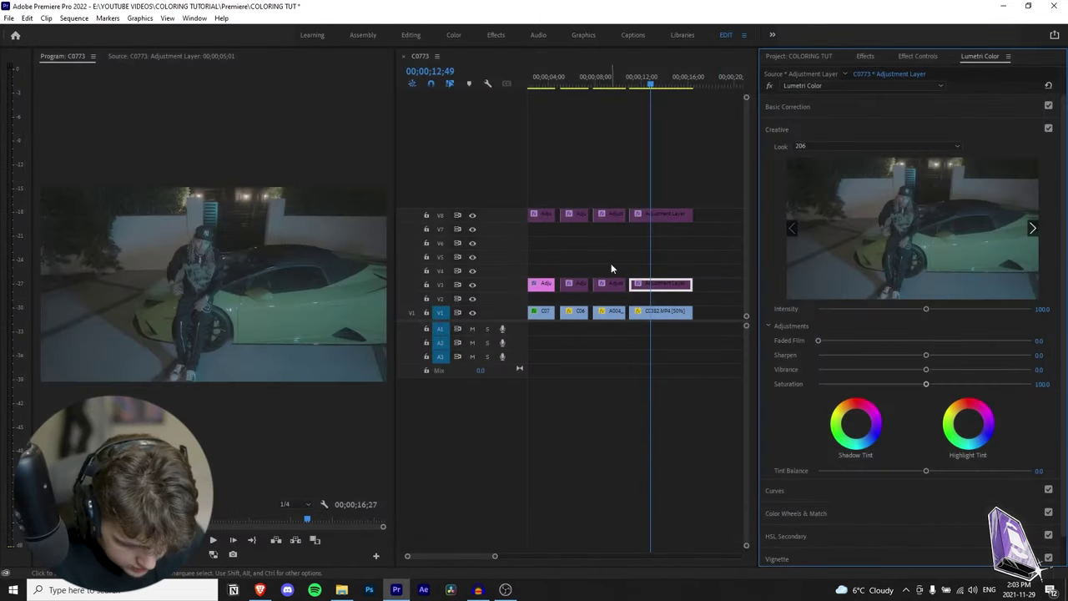
Step: Re-enable the fourth V3 adjustment layer and warm its Basic Correction Temperature to about 70.8
left_click(656, 285)
key("shift+e")
key("shift+e")
key("shift+e")
left_click(788, 107)
left_click_drag(926, 171, 991, 178)
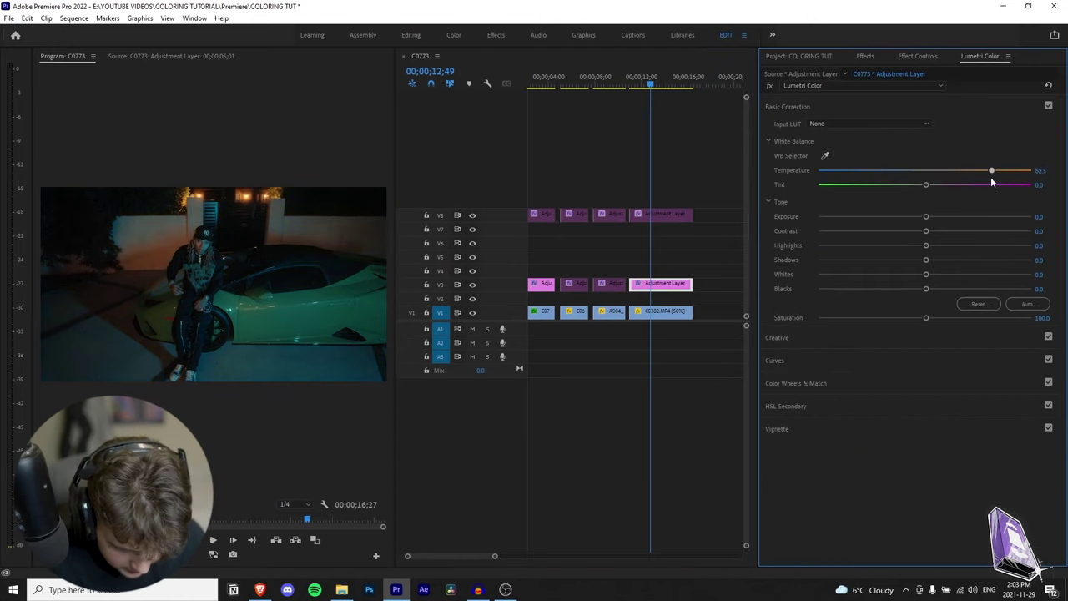
key("grave")
key("grave")
Step: Disable the fourth V3 adjustment layer and enable the V8 layer above it to examine that grade
left_click(667, 288)
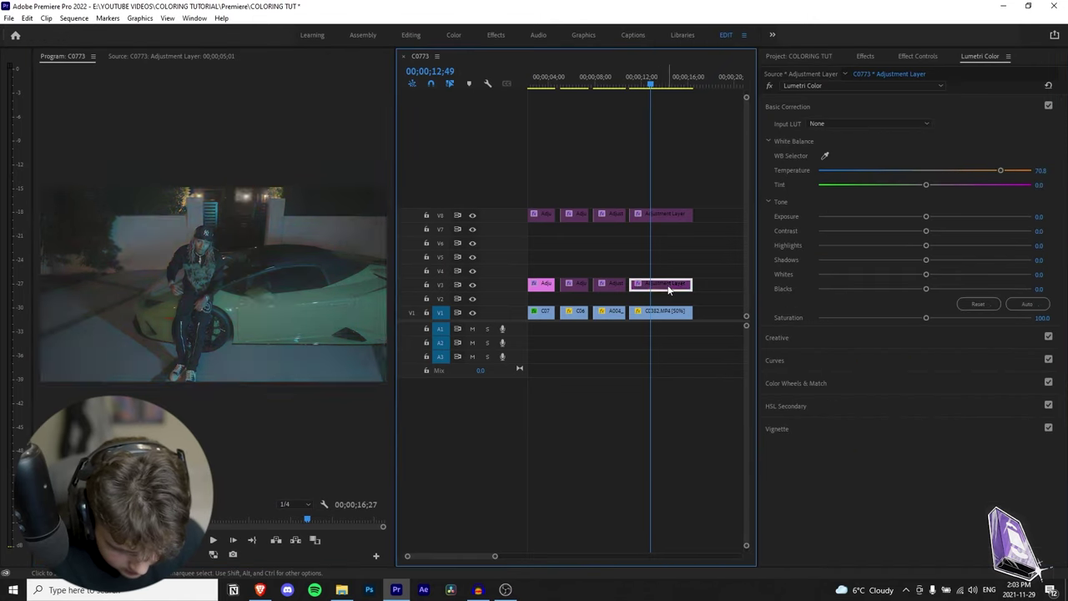
double_click(660, 215)
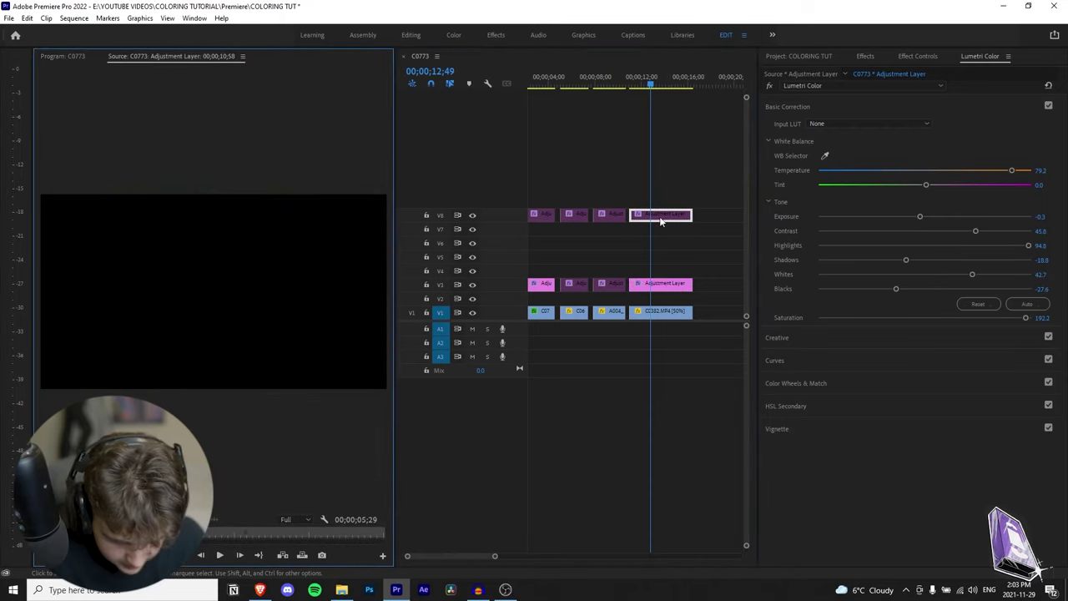
left_click(661, 216)
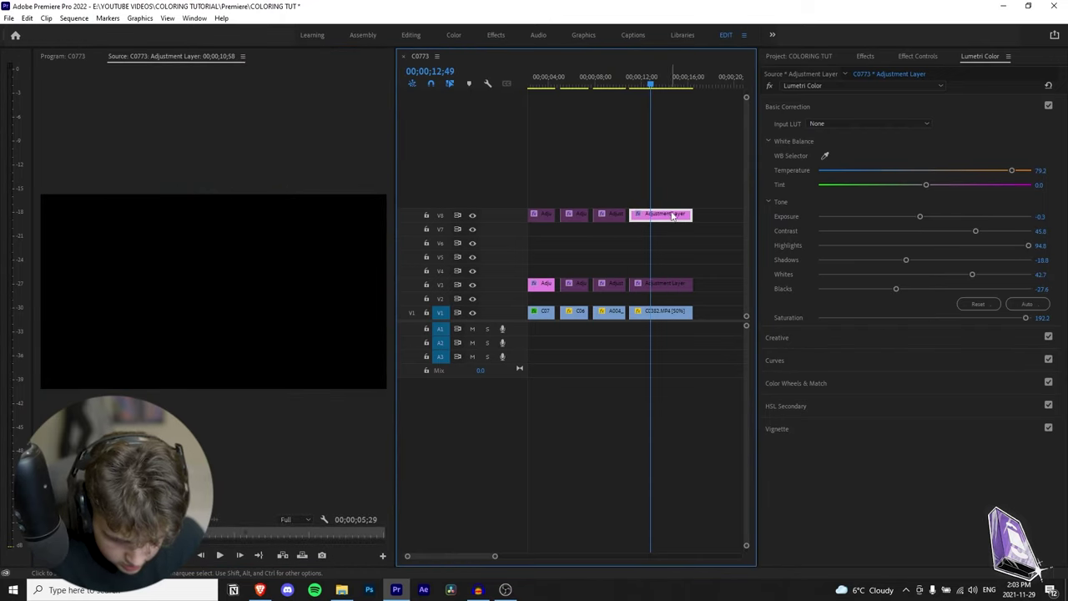
left_click(653, 76)
left_click(661, 285)
key("shift+e")
left_click(656, 218)
key("shift+e")
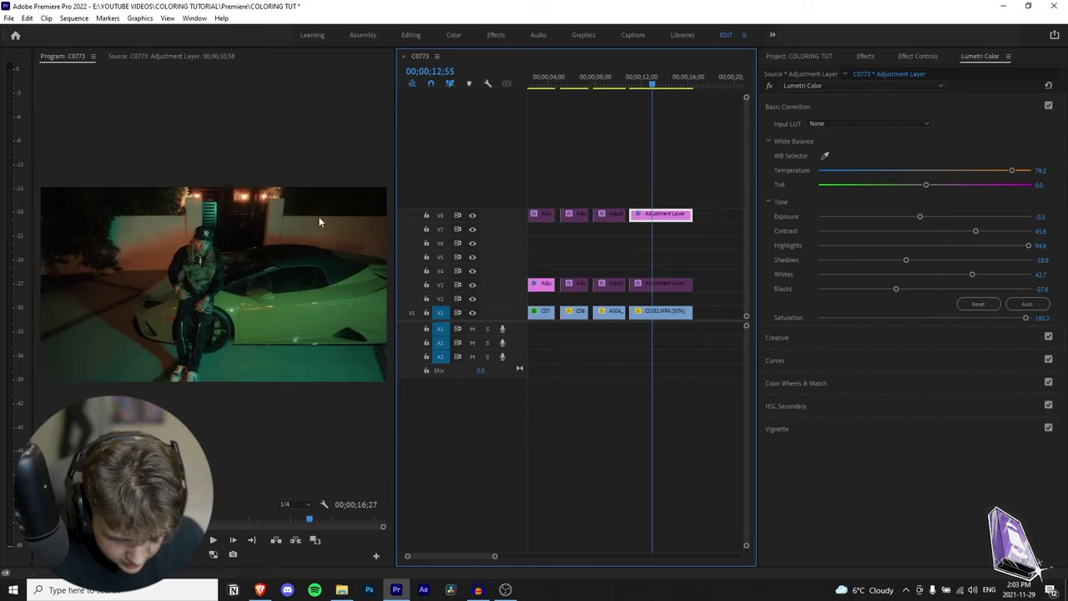
Step: Switch back from the V8 grade to the fourth V3 grade and examine it in the enlarged preview
key("shift+e")
left_click(641, 285)
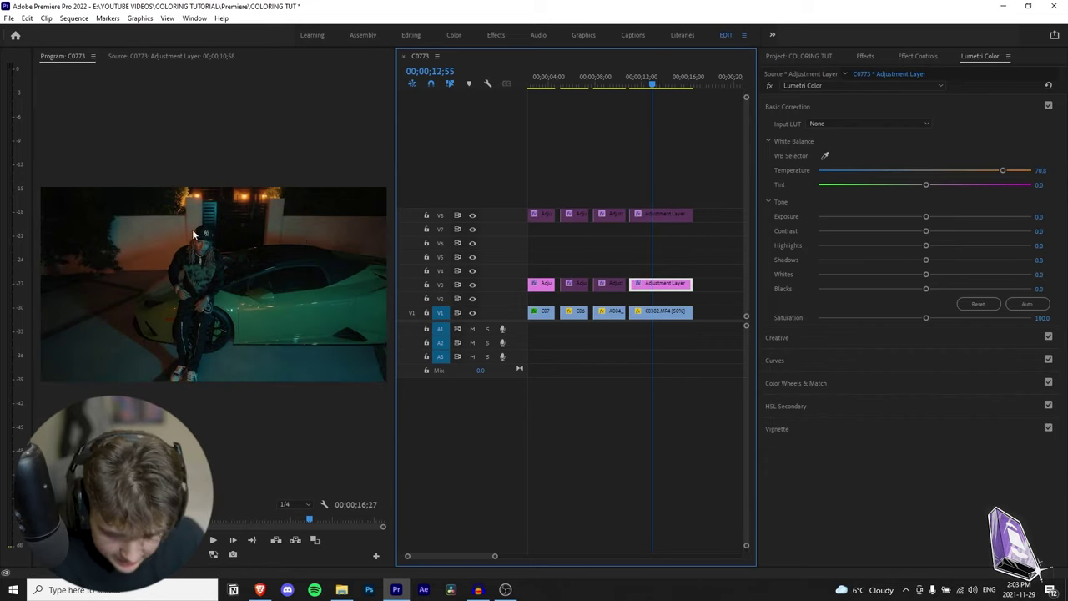
key("shift+e")
key("shift+e")
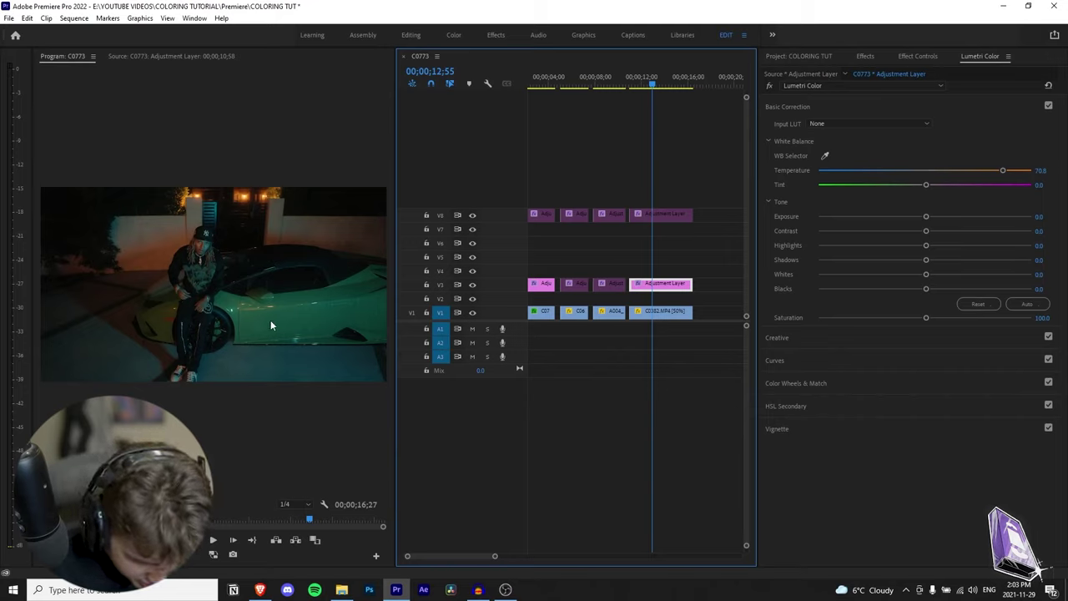
key("grave")
key("grave")
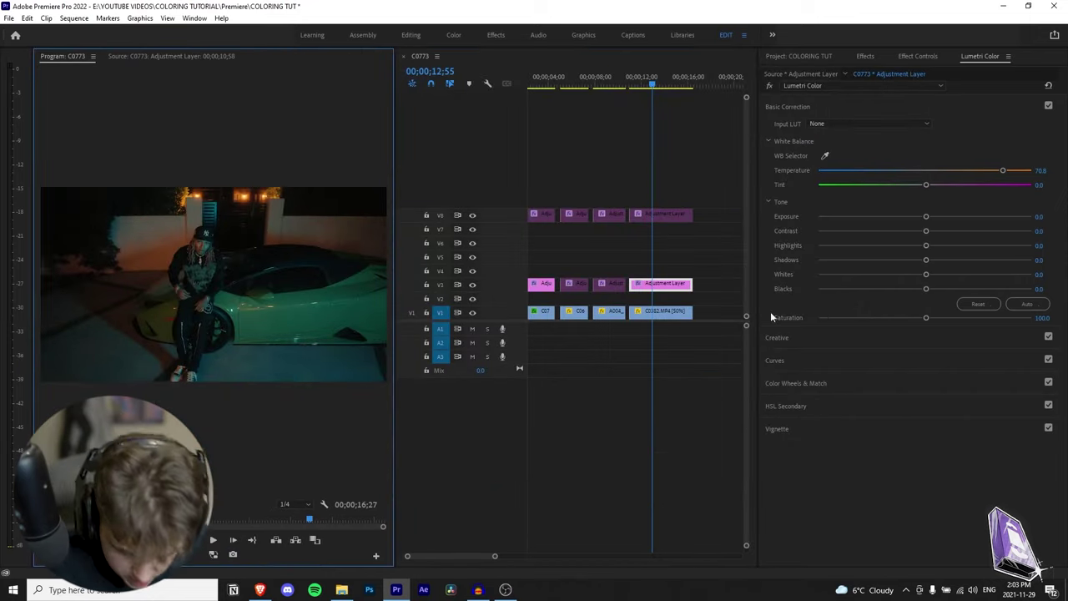
Step: Try lowering the fourth V3 adjustment layer's Temperature to about 0.5 and undo the change
left_click(904, 106)
left_click(806, 130)
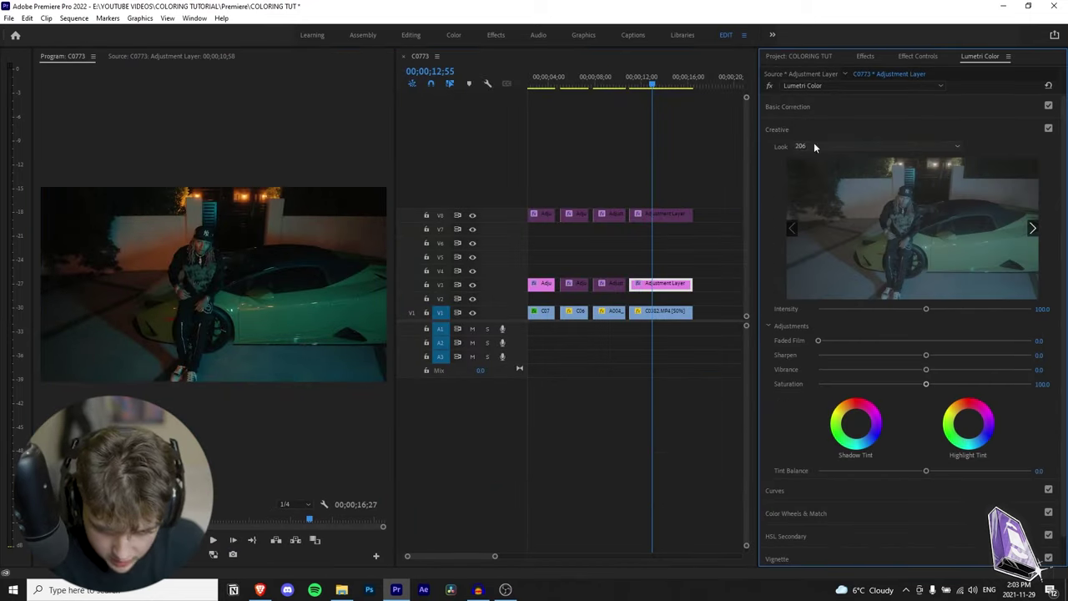
left_click(790, 107)
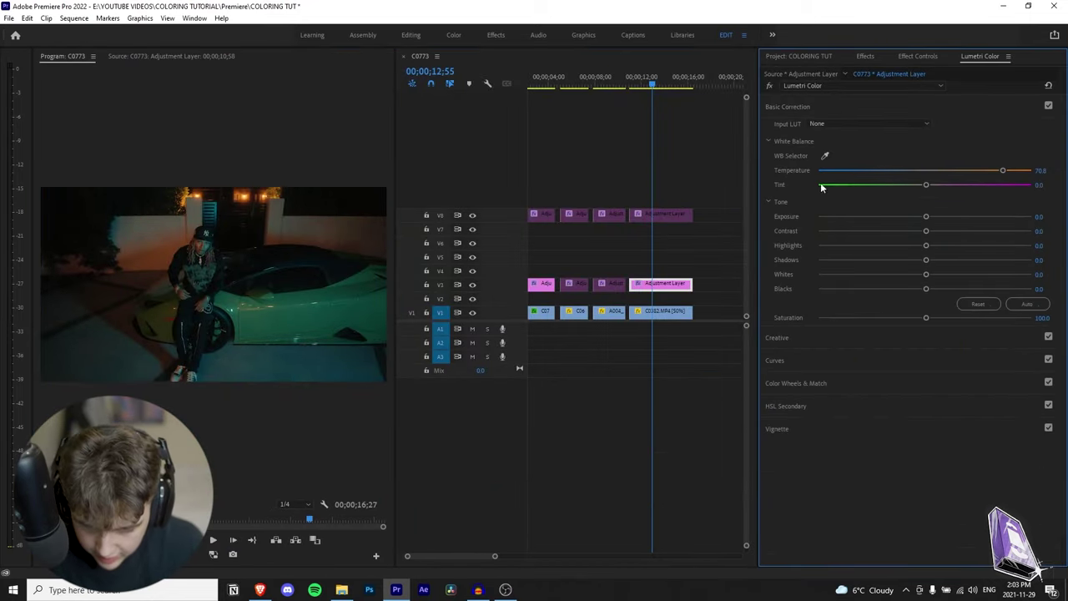
left_click_drag(1006, 174, 937, 179)
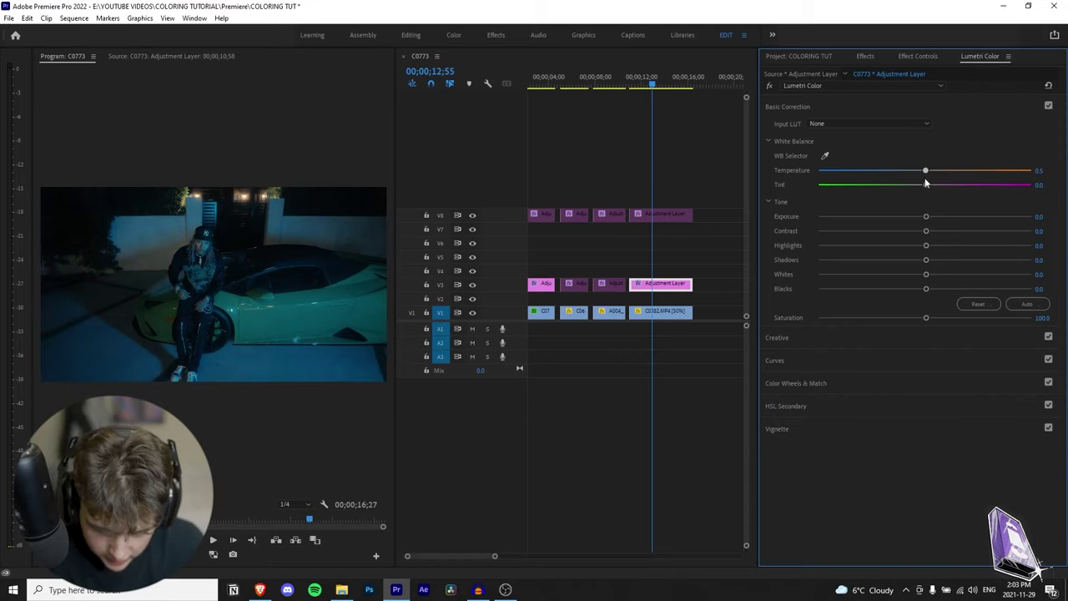
key("ctrl+z")
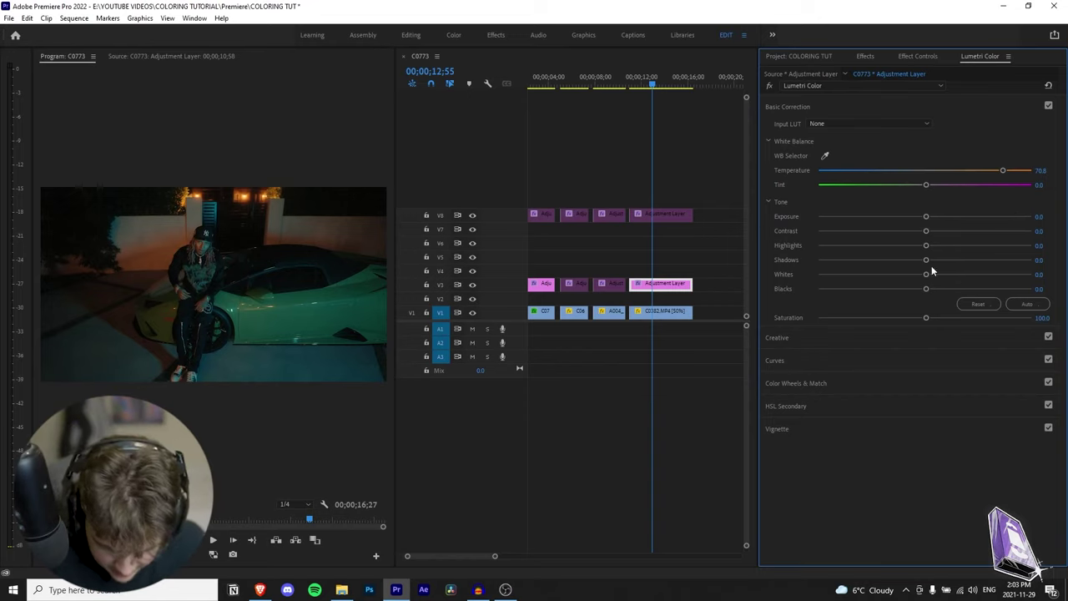
Step: Try raising the Shadows on the fourth V3 adjustment layer, undo it, and examine the enlarged preview
left_click_drag(927, 260, 961, 260)
key("grave")
key("grave")
key("ctrl+z")
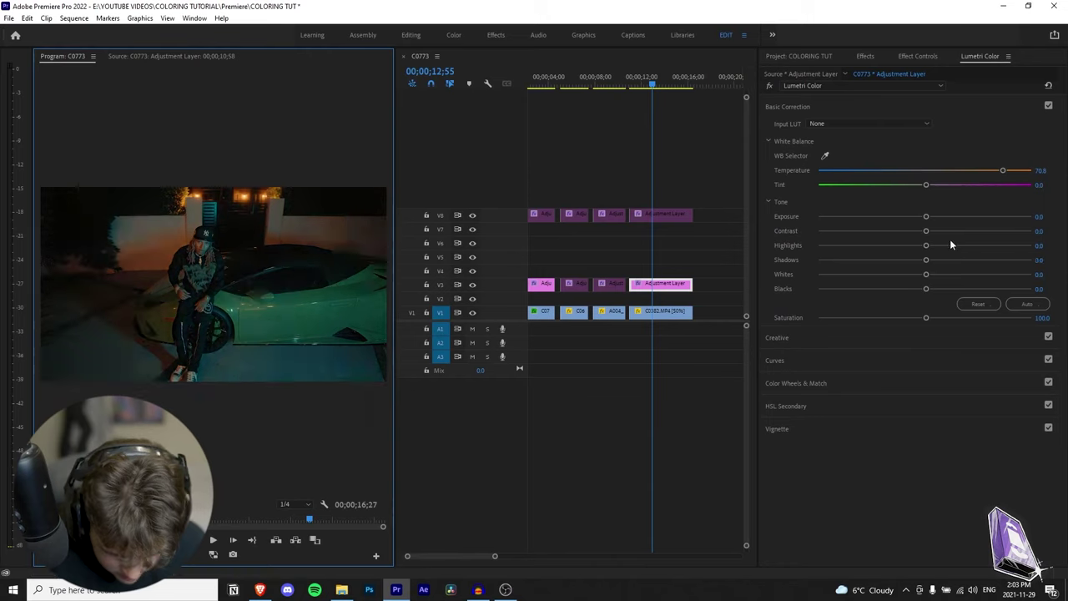
key("grave")
key("grave")
key("grave")
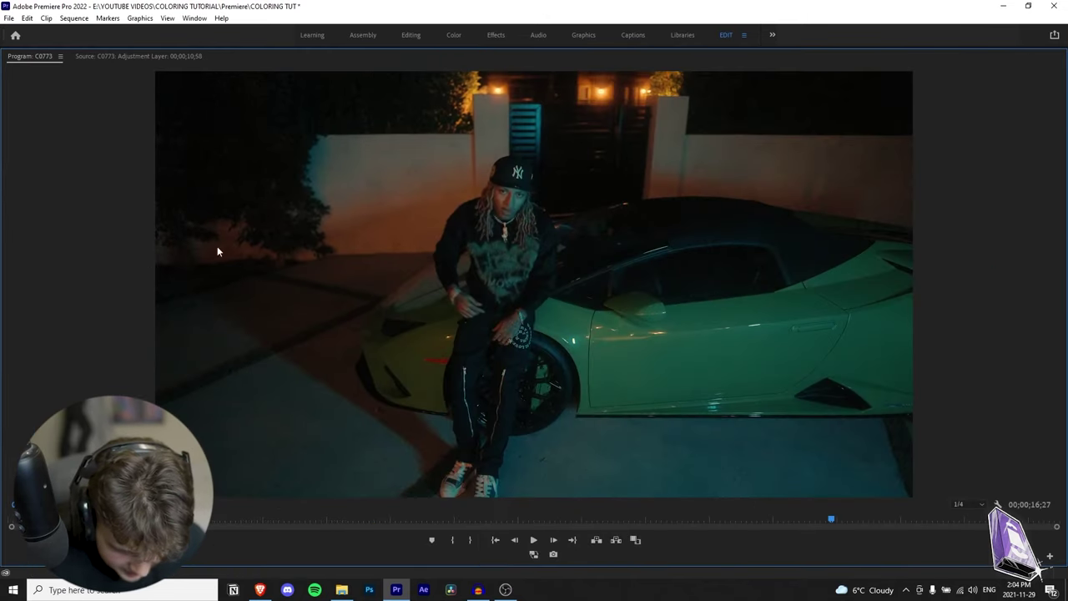
key("grave")
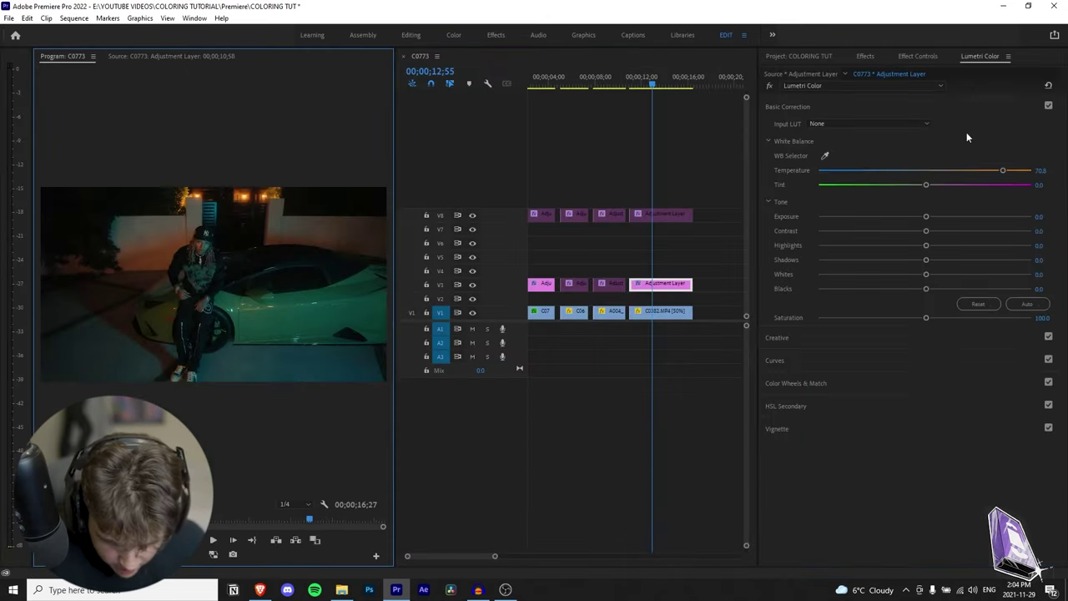
Step: Try a Contrast of about 38.5 on the fourth V3 adjustment layer and view it enlarged
left_click_drag(927, 235, 908, 239)
key("grave")
key("grave")
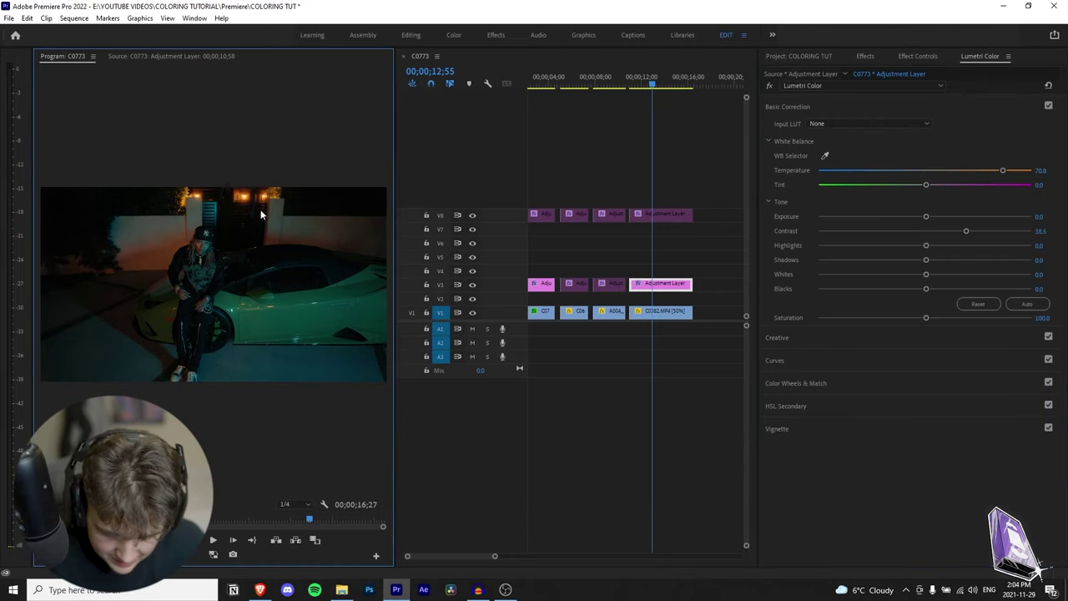
Step: Move the playhead to 00;00;15;19 and set the fourth V3 adjustment layer's Contrast to about 47.9, checking the enlarged preview
left_click(673, 86)
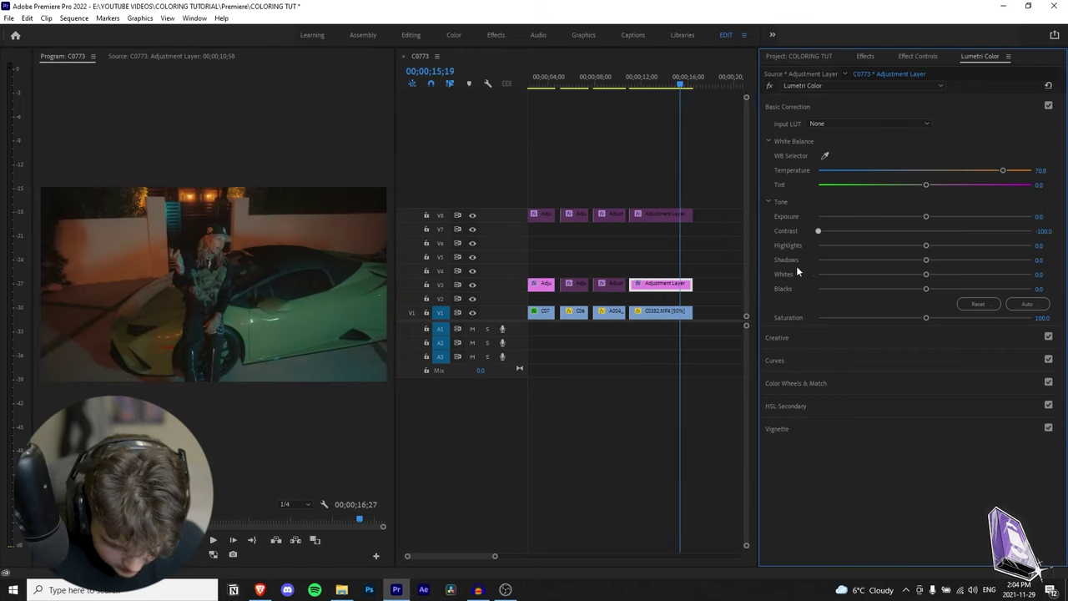
key("grave")
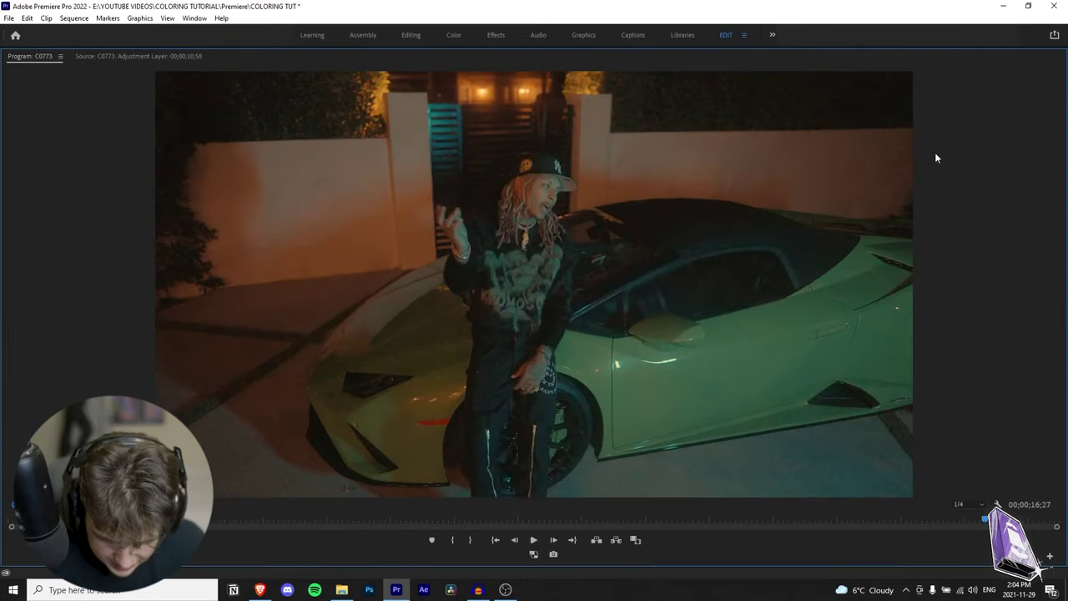
key("grave")
left_click_drag(865, 240, 976, 232)
key("grave")
key("grave")
key("grave")
key("grave")
key("grave")
key("grave")
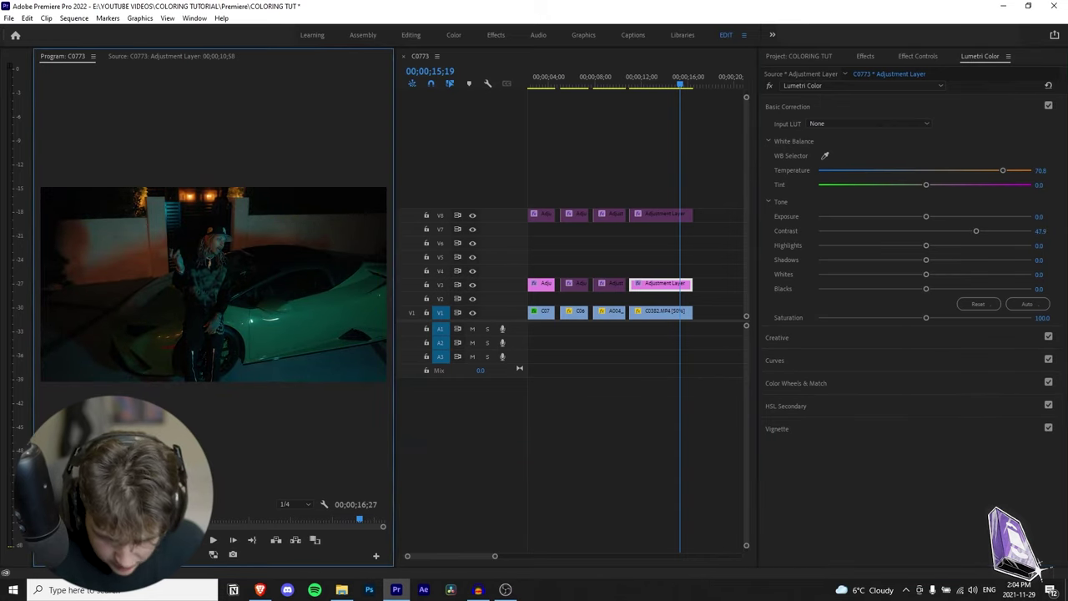
Step: Set the fourth V3 adjustment layer's Highlights to about 74.0 and compare the shot with the layer off
left_click_drag(926, 245, 967, 256)
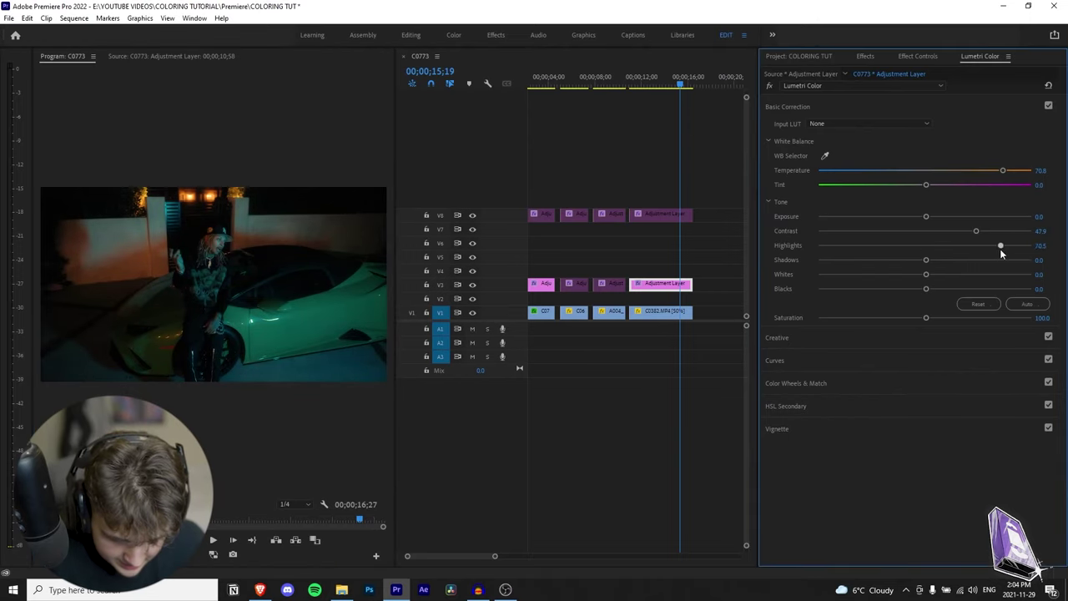
key("grave")
key("grave")
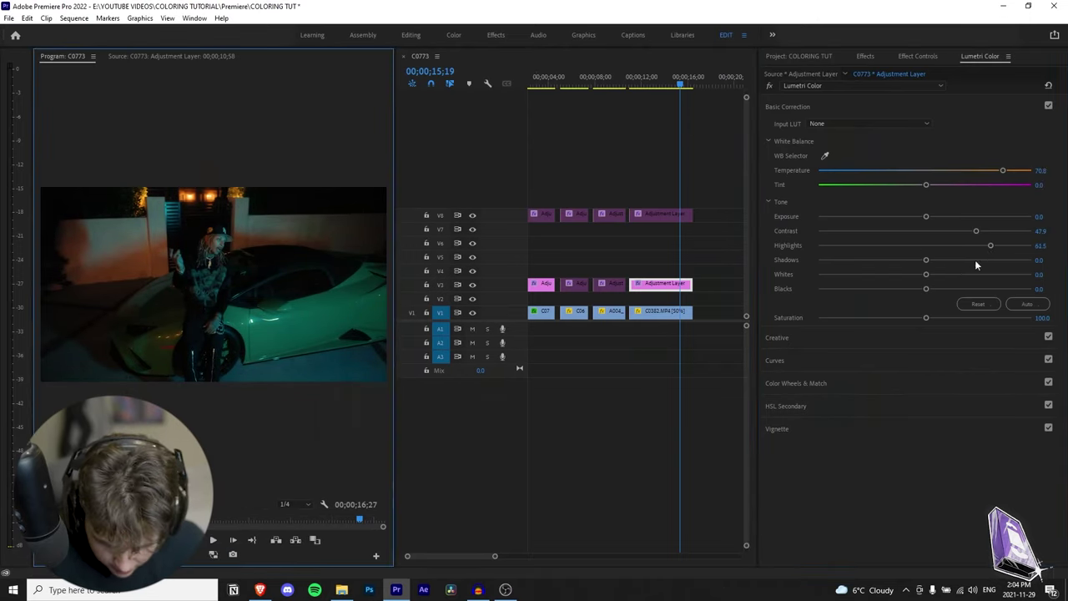
left_click_drag(993, 247, 1004, 247)
key("grave")
key("grave")
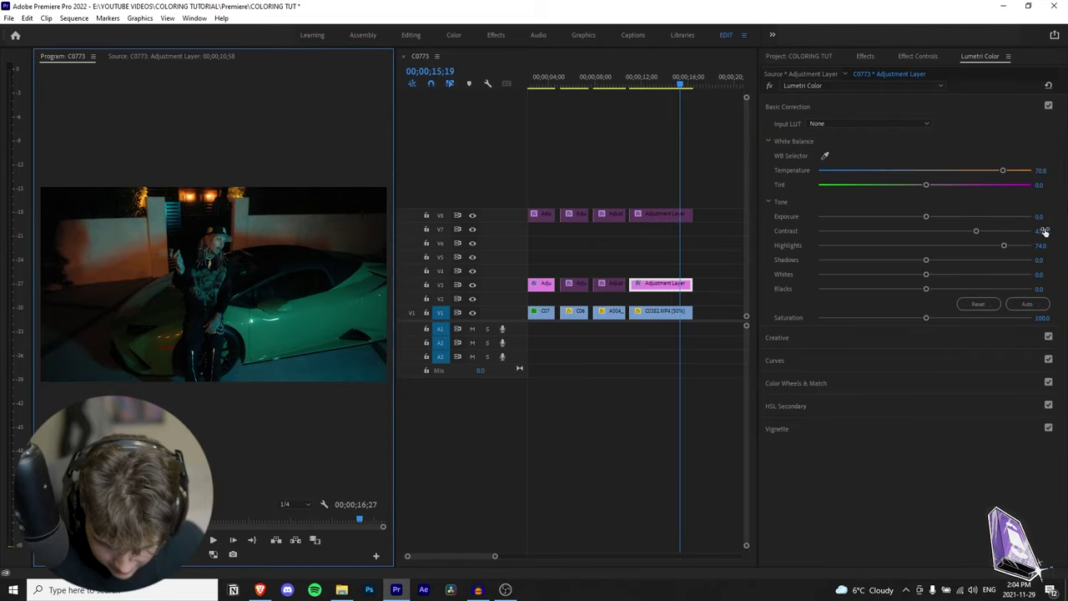
left_click(638, 286)
key("shift+e")
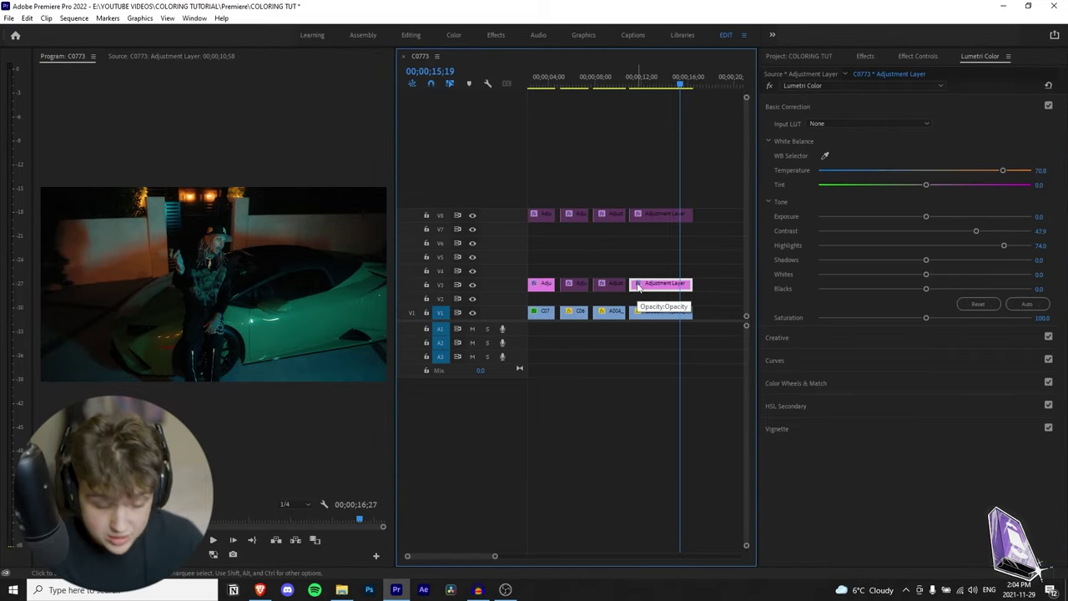
Step: Try raising the Shadows to about 27.6, compare in the enlarged preview, and reset them to 0
mouse_move(925, 260)
left_mouse_down()
mouse_move(899, 266)
mouse_move(937, 268)
left_mouse_up()
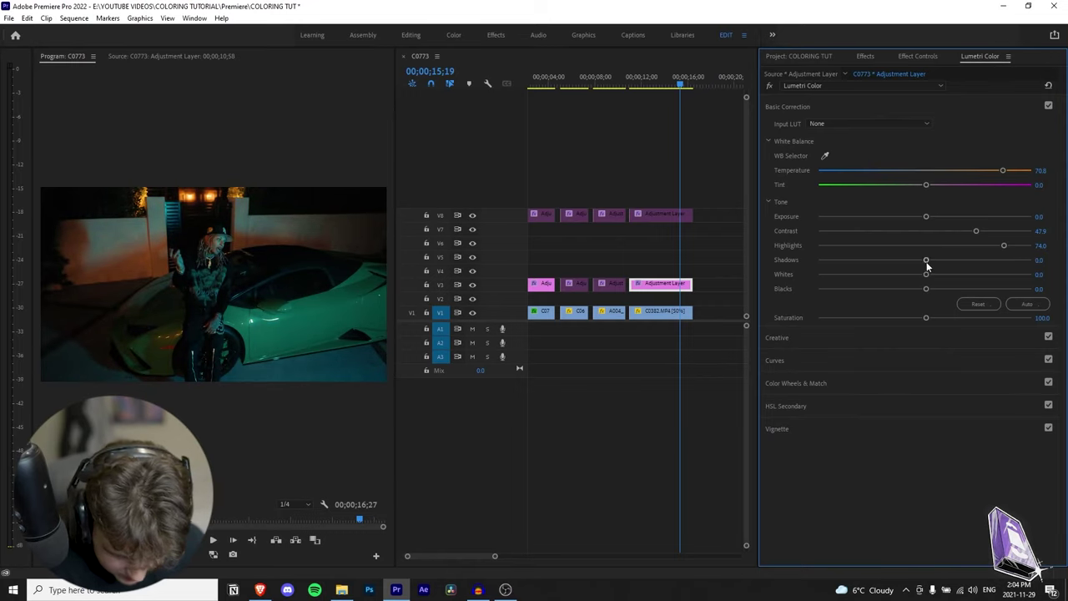
left_click_drag(932, 265, 949, 261)
key("grave")
key("grave")
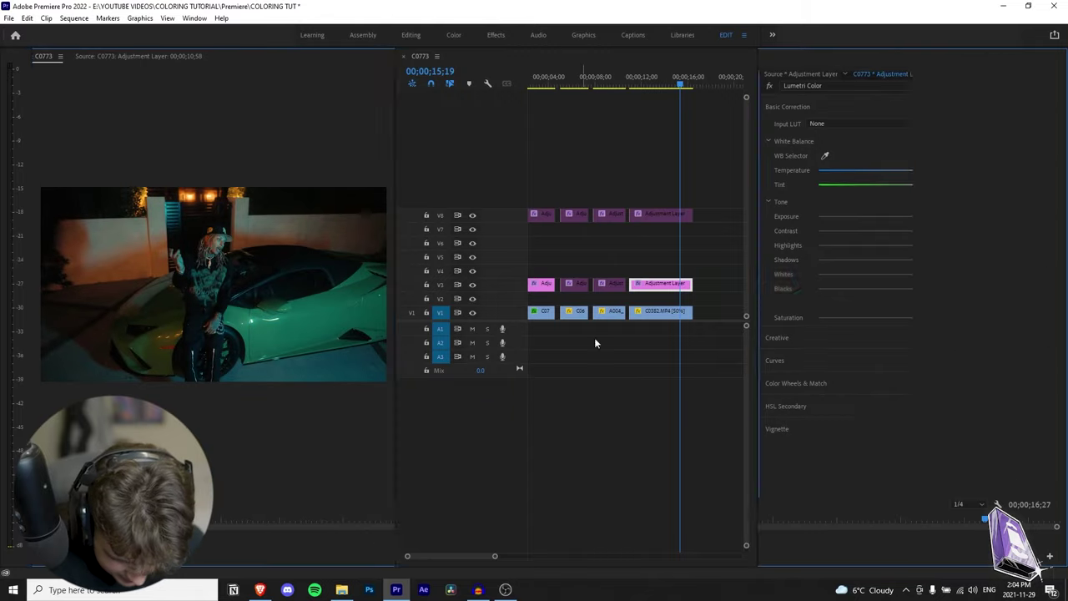
key("grave")
key("grave")
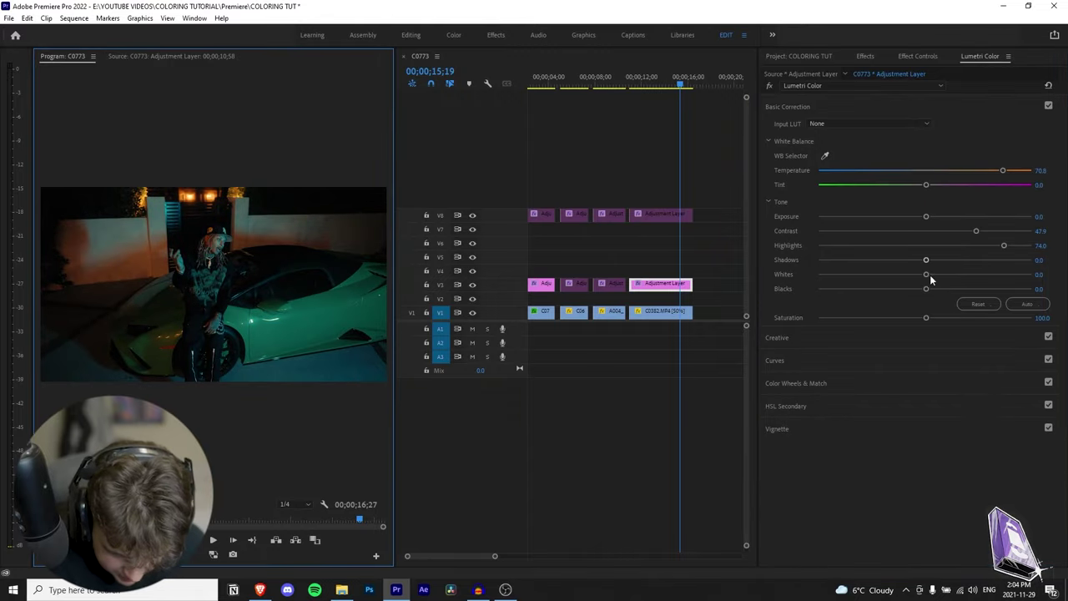
key("grave")
key("grave")
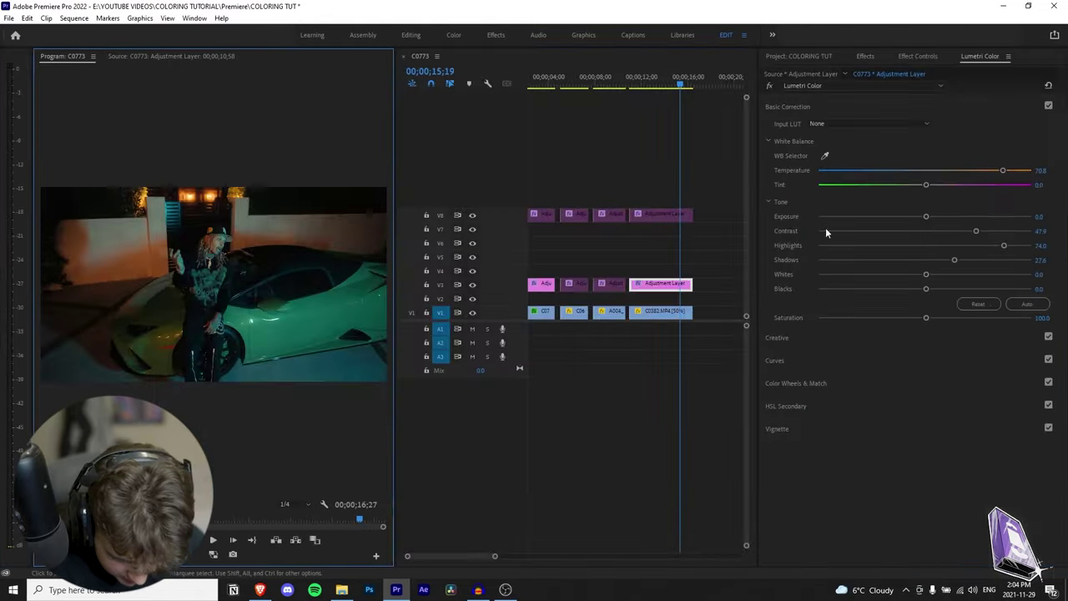
left_click_drag(926, 260, 943, 260)
double_click(943, 260)
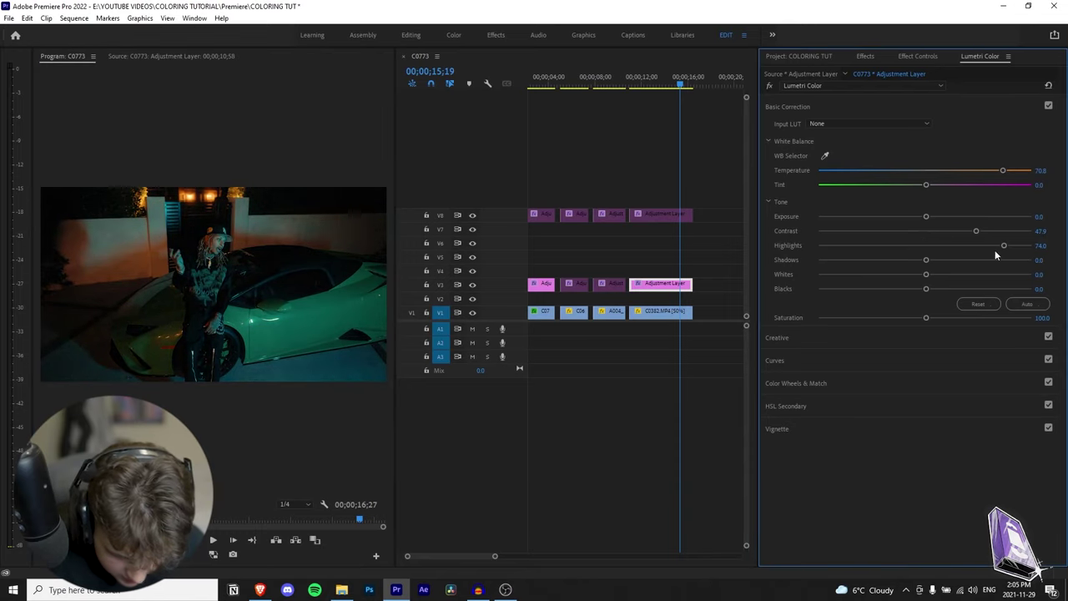
Step: Set Contrast to about 46.9, Shadows to 14.6, Whites to 16.1 and Saturation to about 182, checking the grade in the enlarged preview
left_click_drag(975, 234, 942, 281)
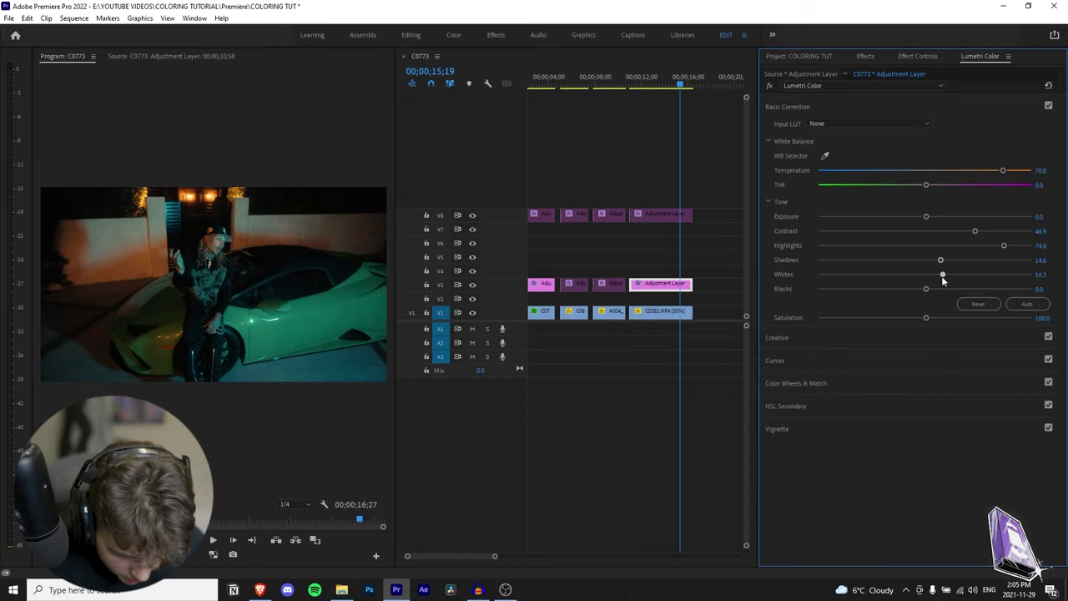
left_click_drag(932, 319, 949, 328)
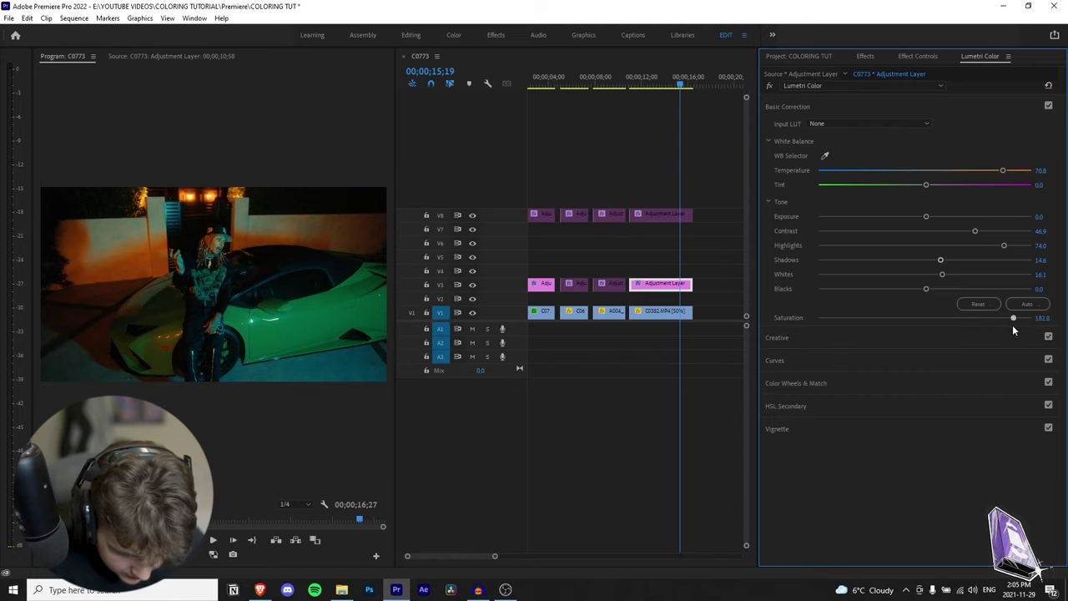
key("grave")
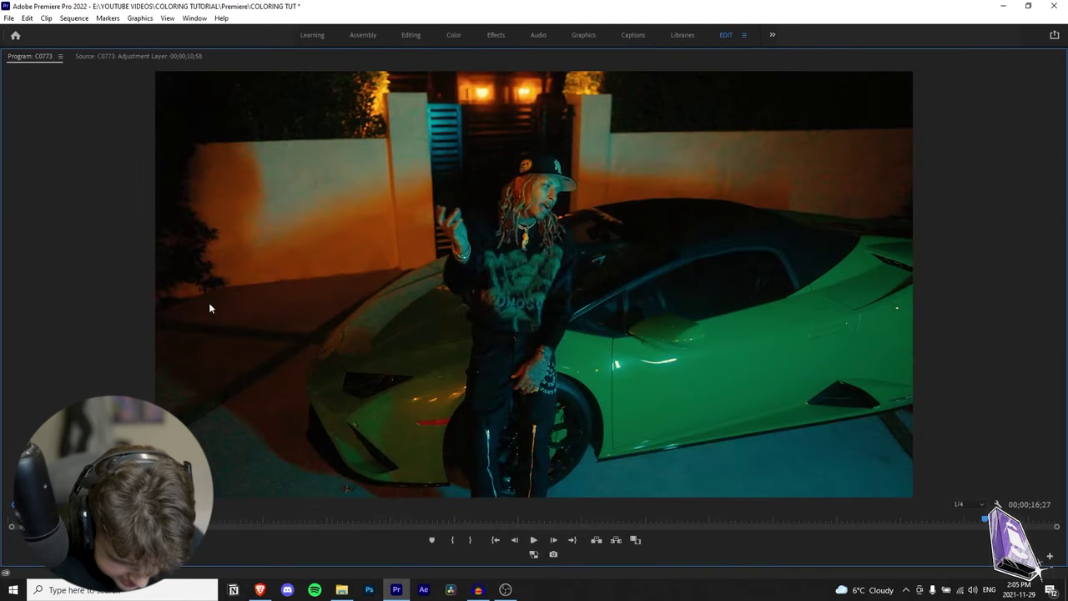
key("grave")
left_click_drag(683, 83, 679, 89)
key("grave")
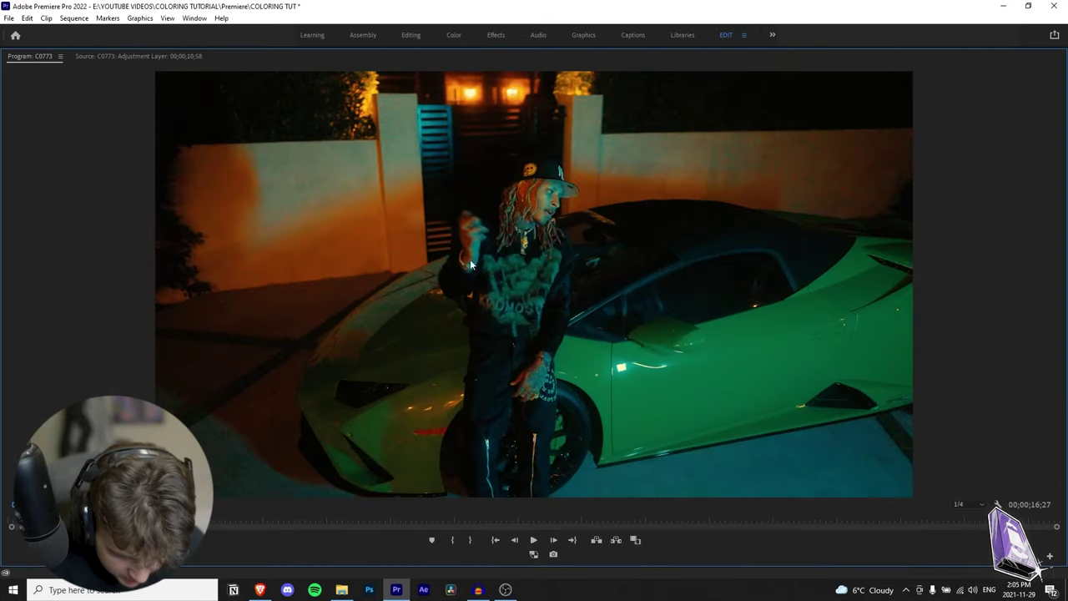
key("grave")
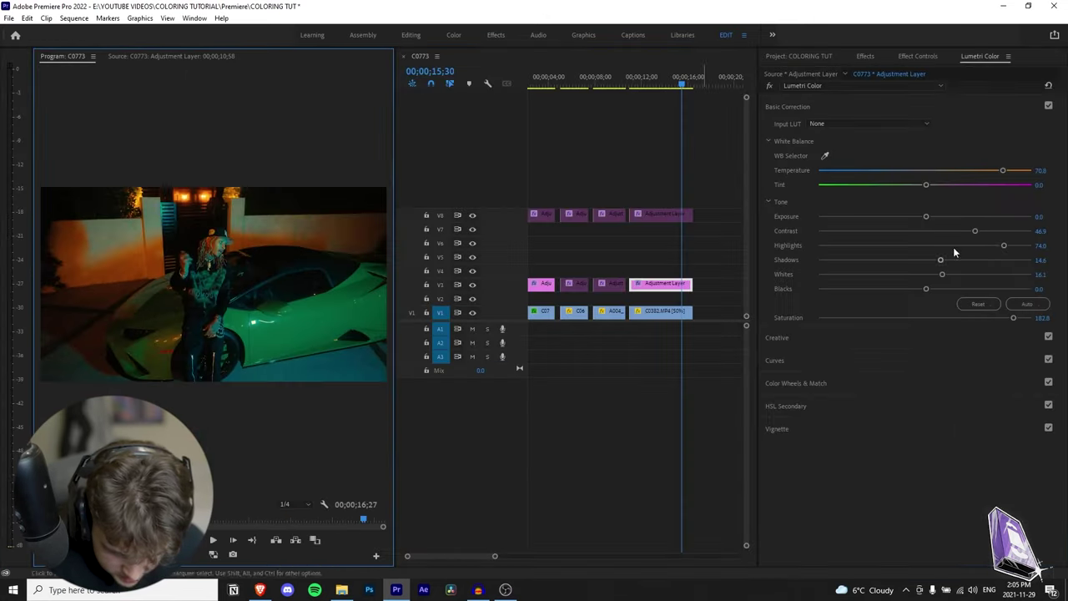
Step: Check the grade in the enlarged preview and reset the fourth V3 adjustment layer's Saturation to 100
key("grave")
key("grave")
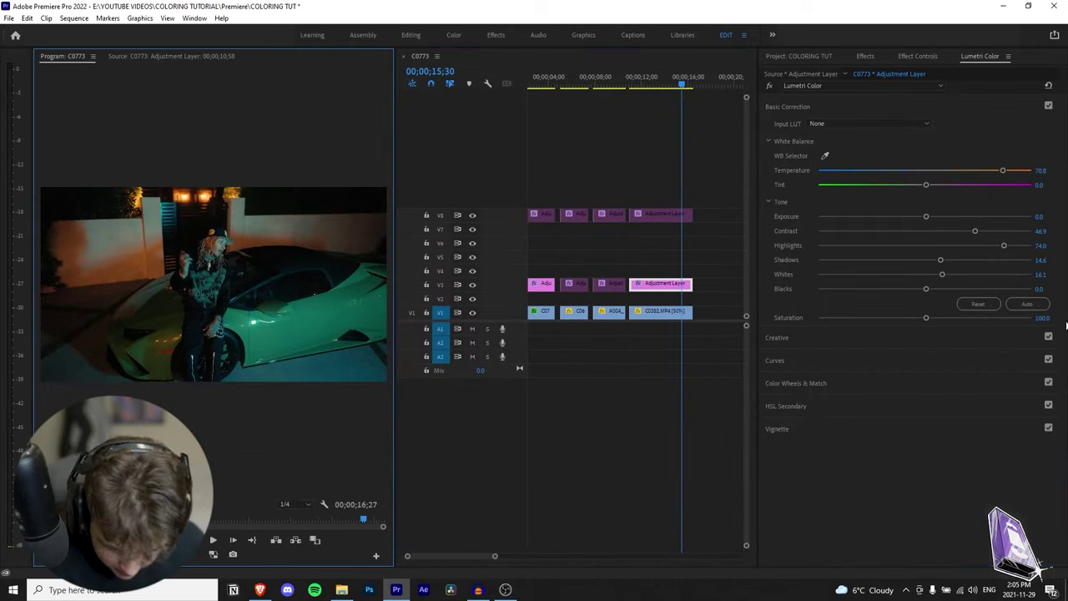
Step: Start an HSL Secondary key on clip C0382.MP4 by adding the green color sampled from the car's door
left_click(801, 406)
left_click(664, 311)
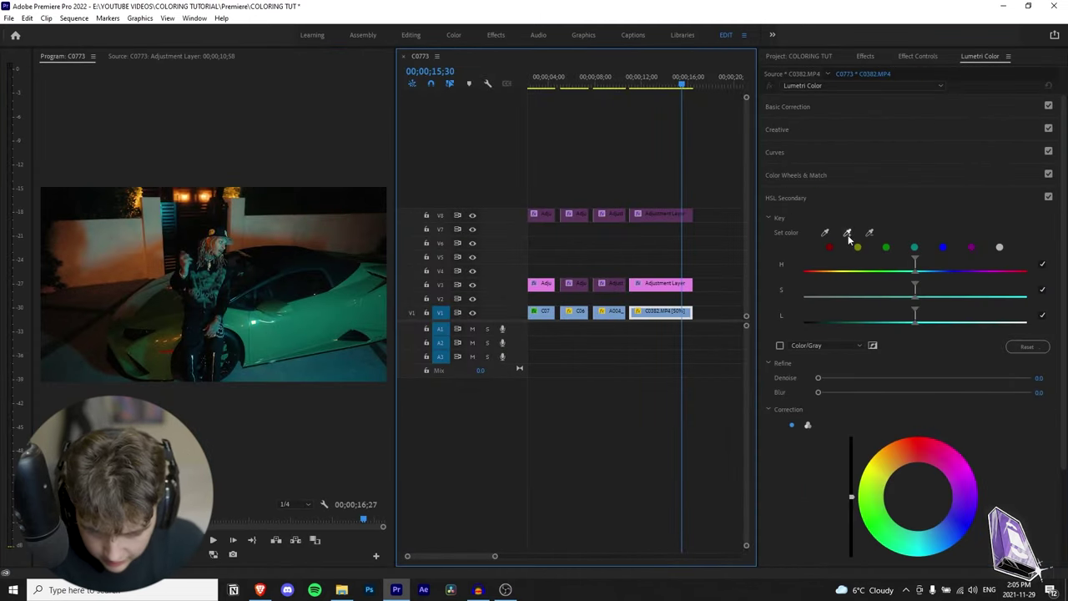
left_click(848, 238)
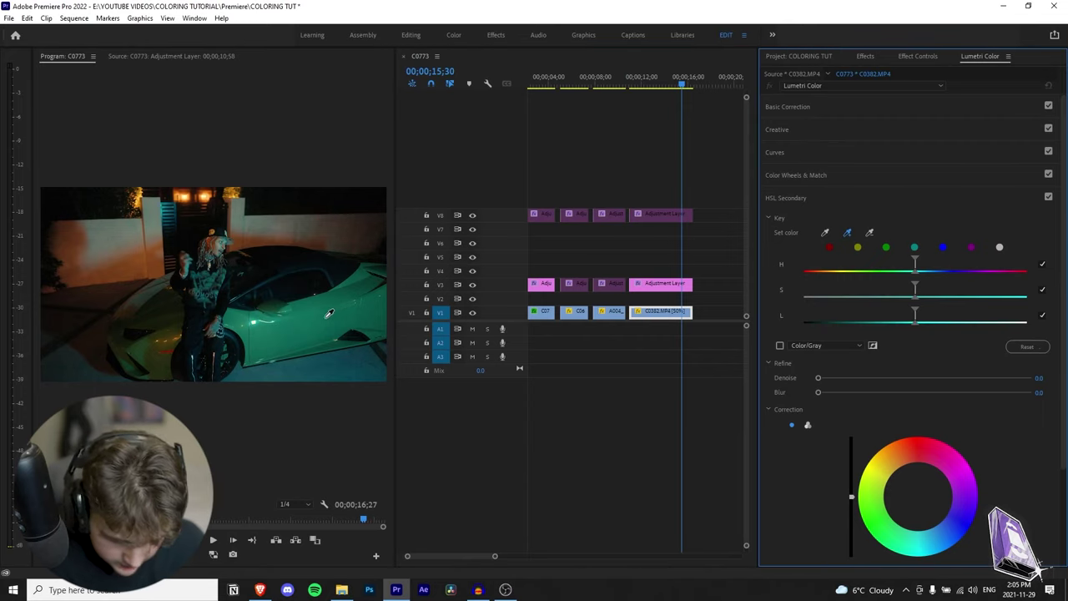
left_click(329, 315)
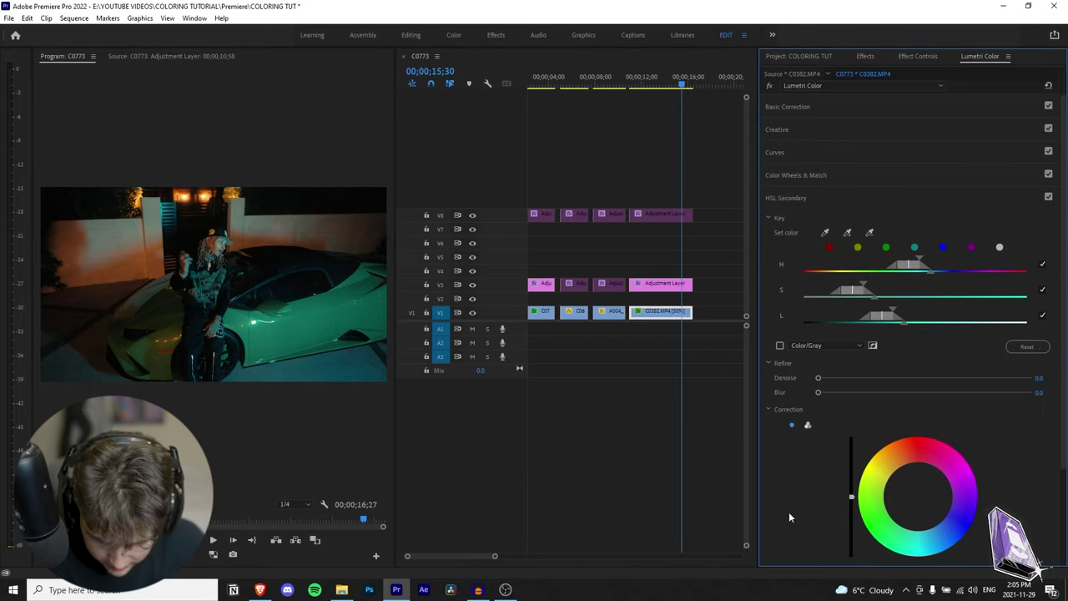
Step: Set the key's Blur to 4.6, shift its correction color wheel toward green with slightly raised brightness, and check the enlarged preview
scroll(790, 514, "down", 2)
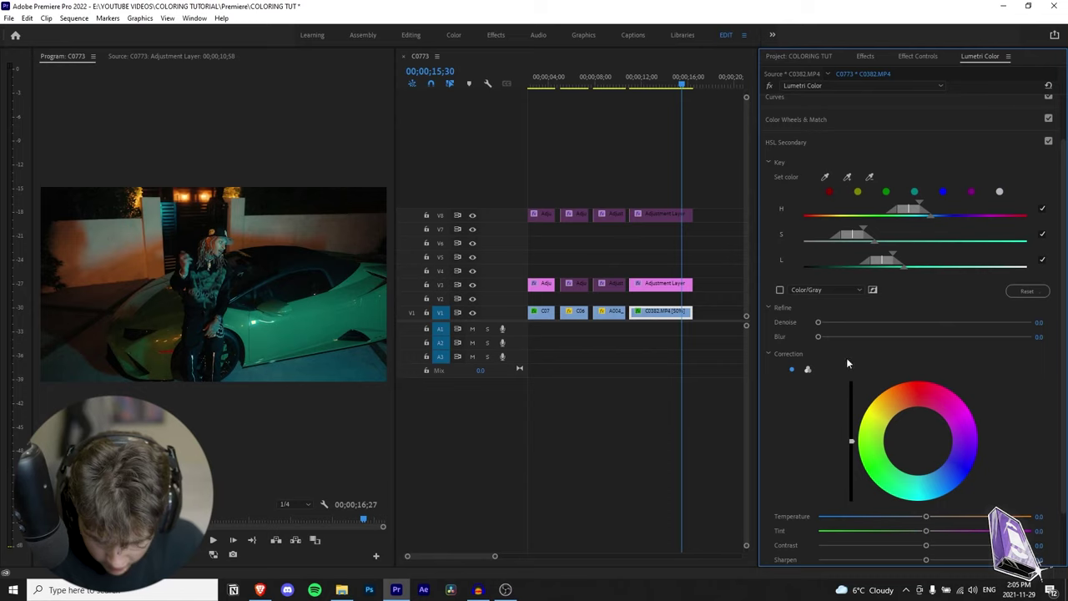
left_click_drag(819, 337, 852, 336)
left_click_drag(918, 441, 876, 460)
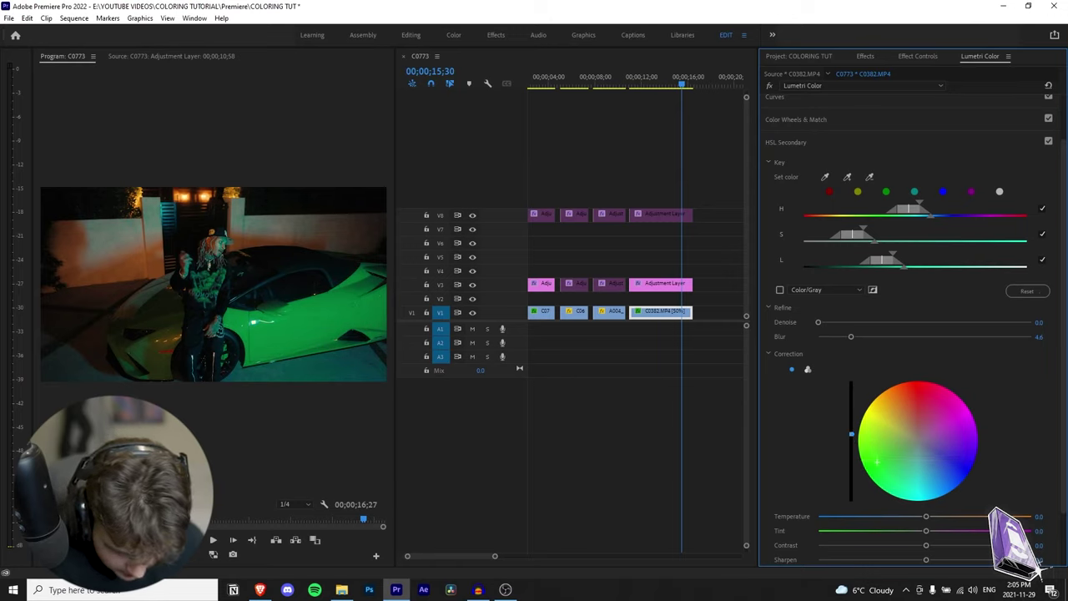
mouse_move(851, 434)
left_mouse_down()
mouse_move(852, 406)
mouse_move(851, 436)
left_mouse_up()
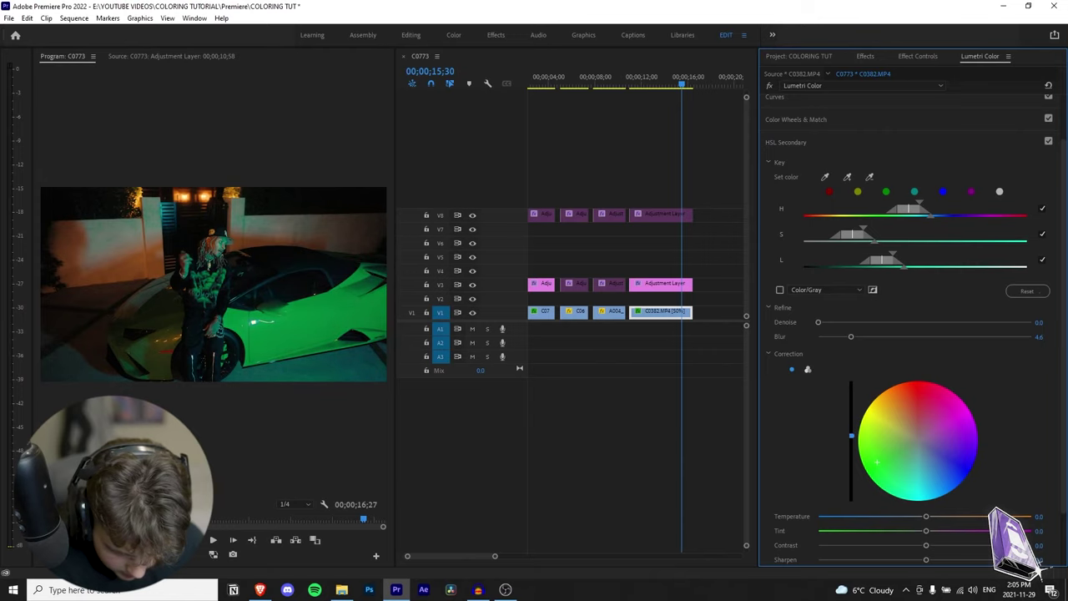
key("grave")
key("grave")
Step: Compare the car shot with the fourth V3 adjustment layer disabled and enabled
left_click(672, 288)
key("shift+e")
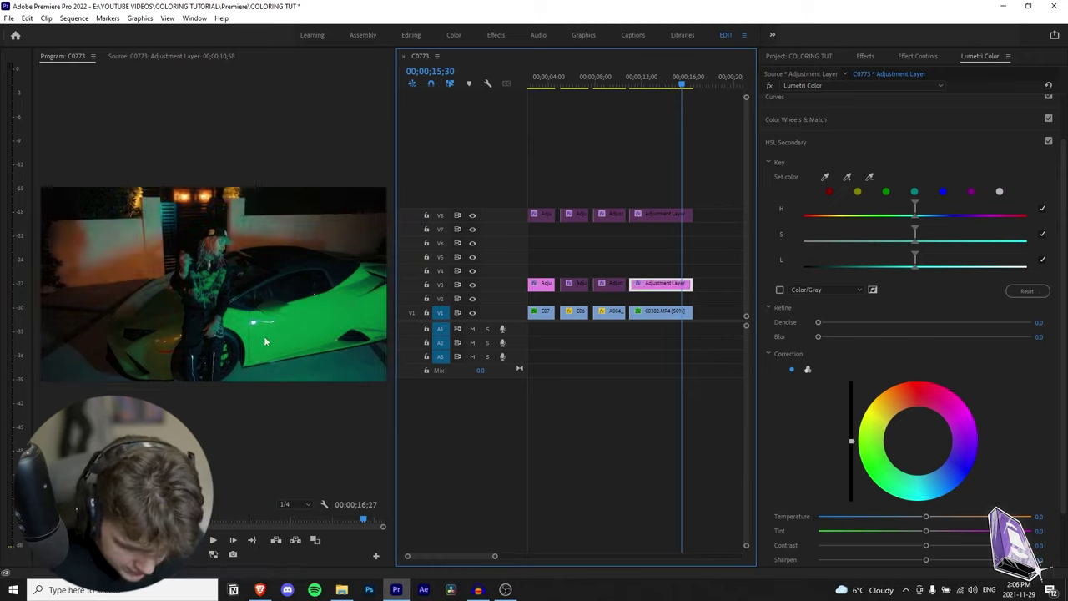
key("shift+e")
key("shift+e")
key("shift+e")
key("shift+e")
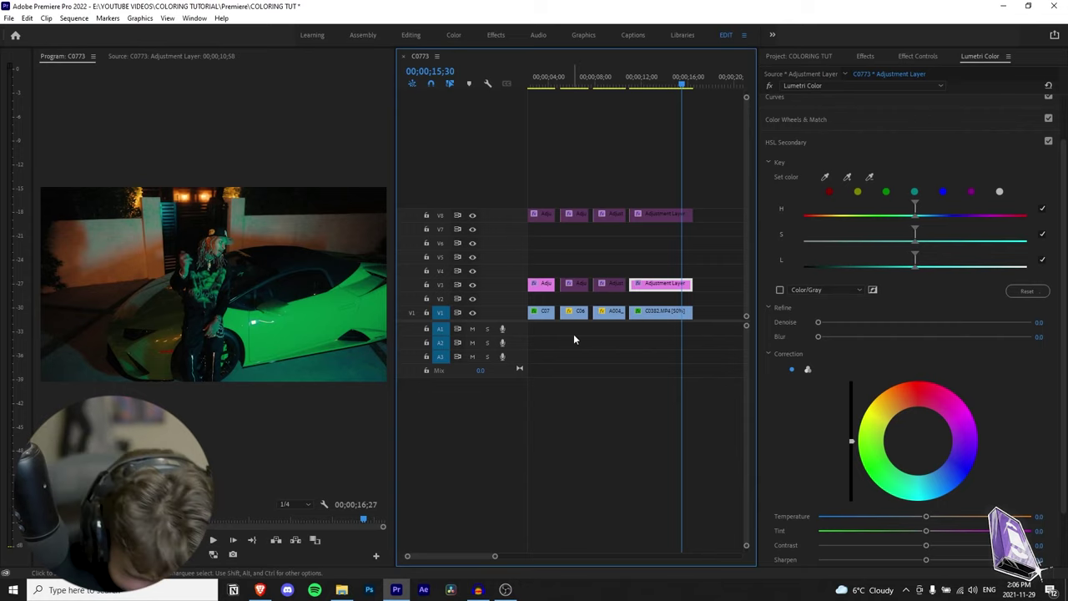
left_click(1049, 143)
left_click(1048, 142)
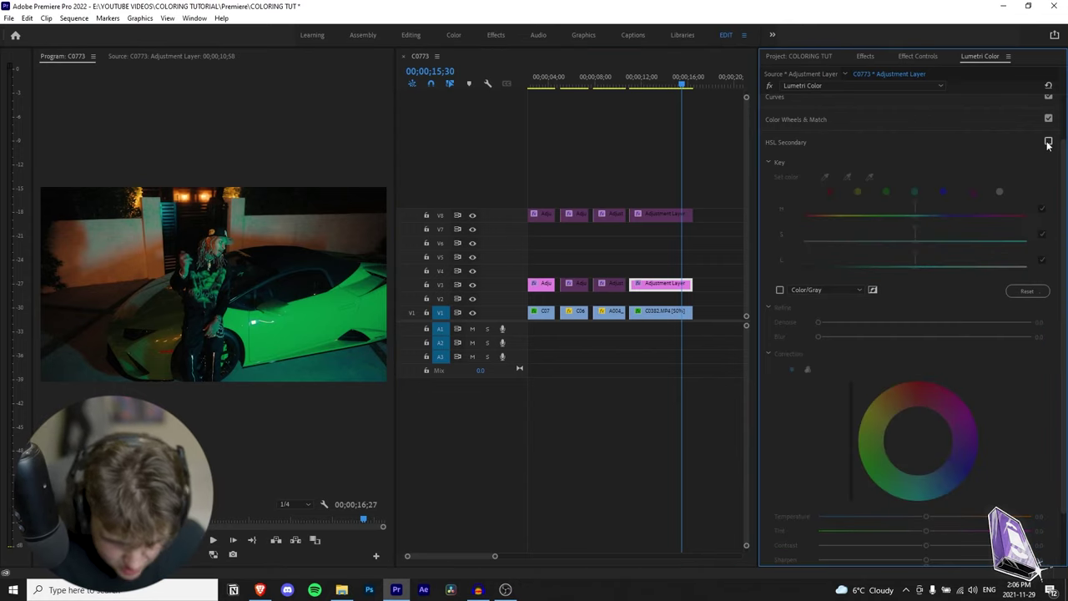
left_click(1049, 143)
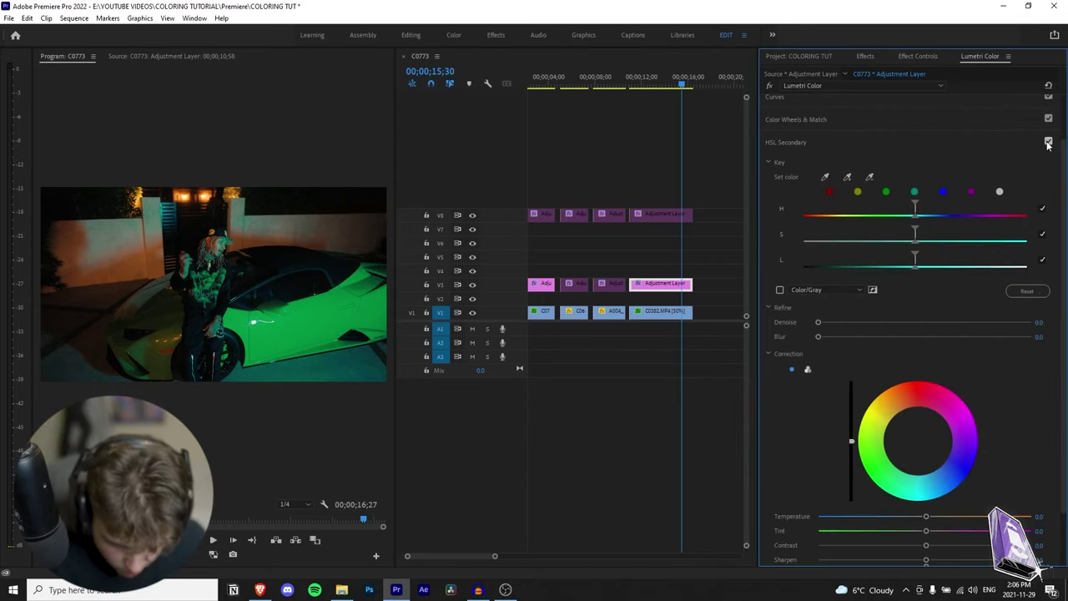
Step: Compare the car's color with clip C0382.MP4's HSL Secondary correction off and on, leaving it on
left_click(659, 312)
left_click(1049, 143)
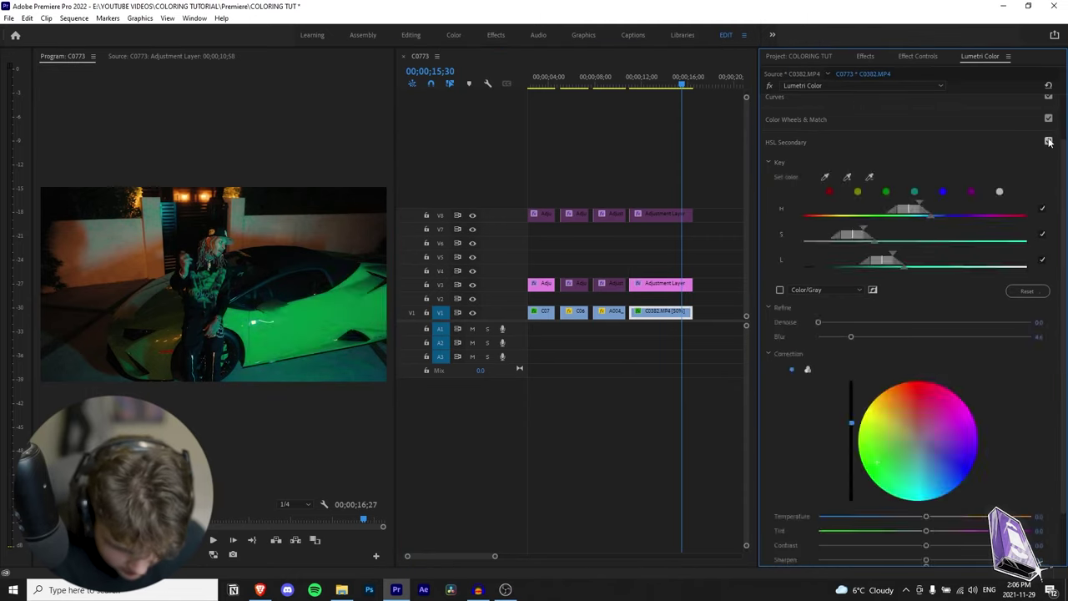
left_click(1050, 143)
left_click(1050, 142)
left_click(1049, 143)
left_click(1049, 142)
left_click(1049, 143)
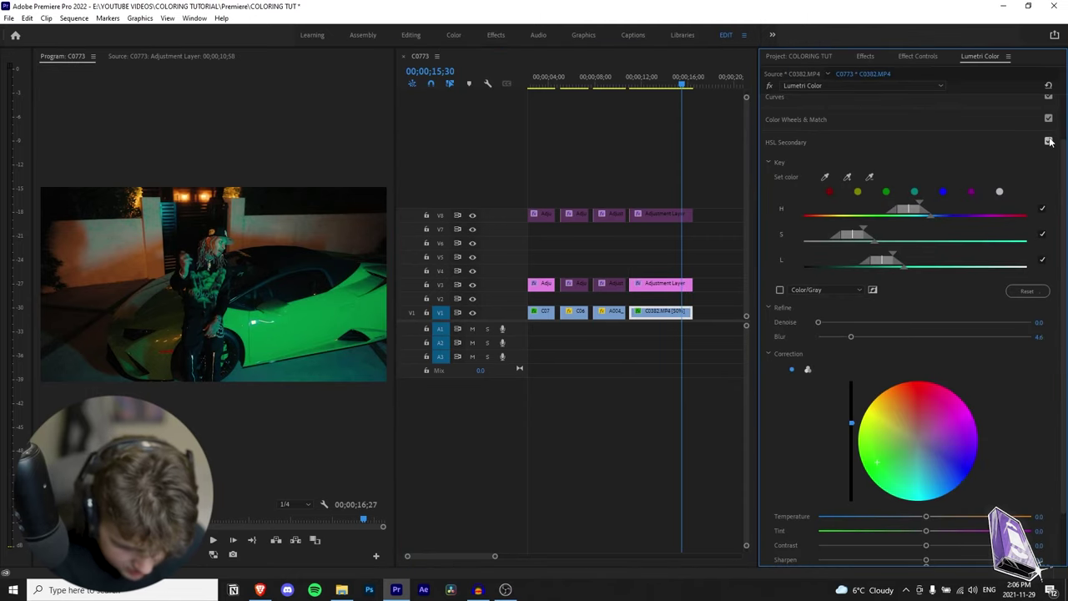
left_click(1049, 142)
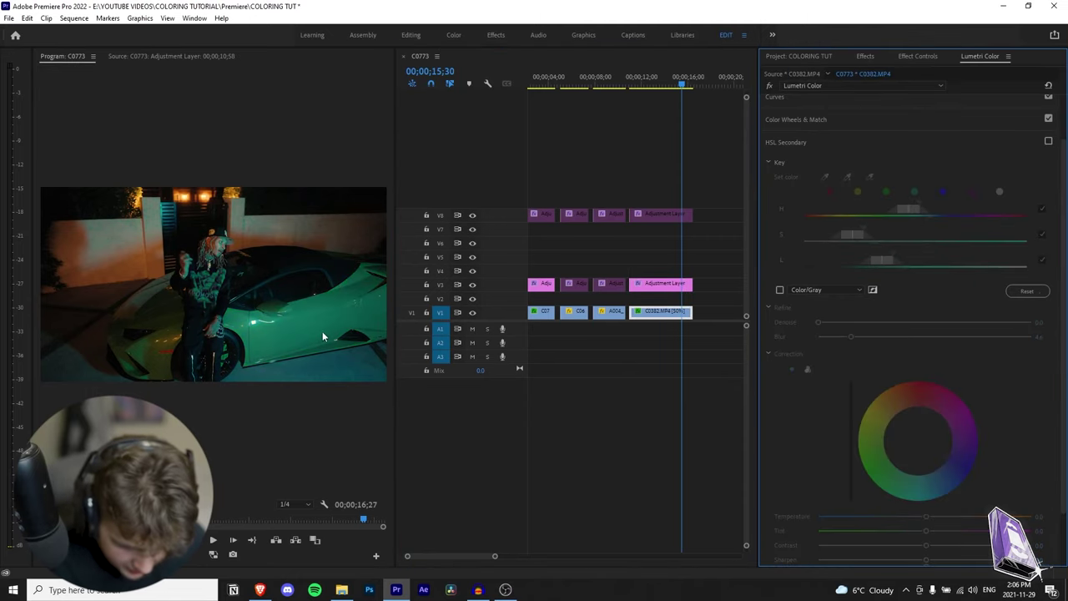
left_click(1049, 142)
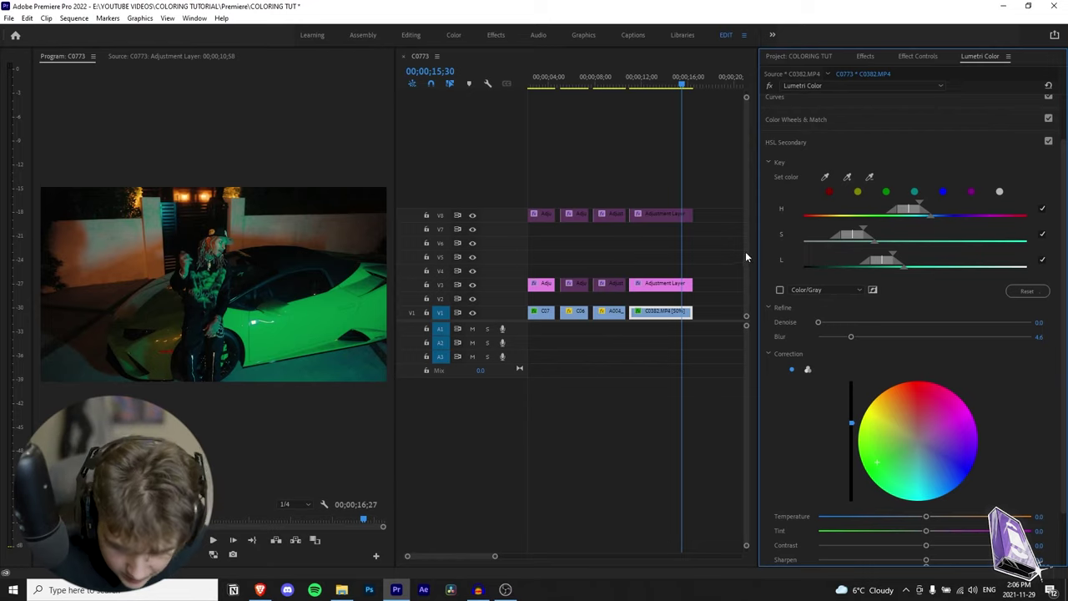
left_click(1049, 142)
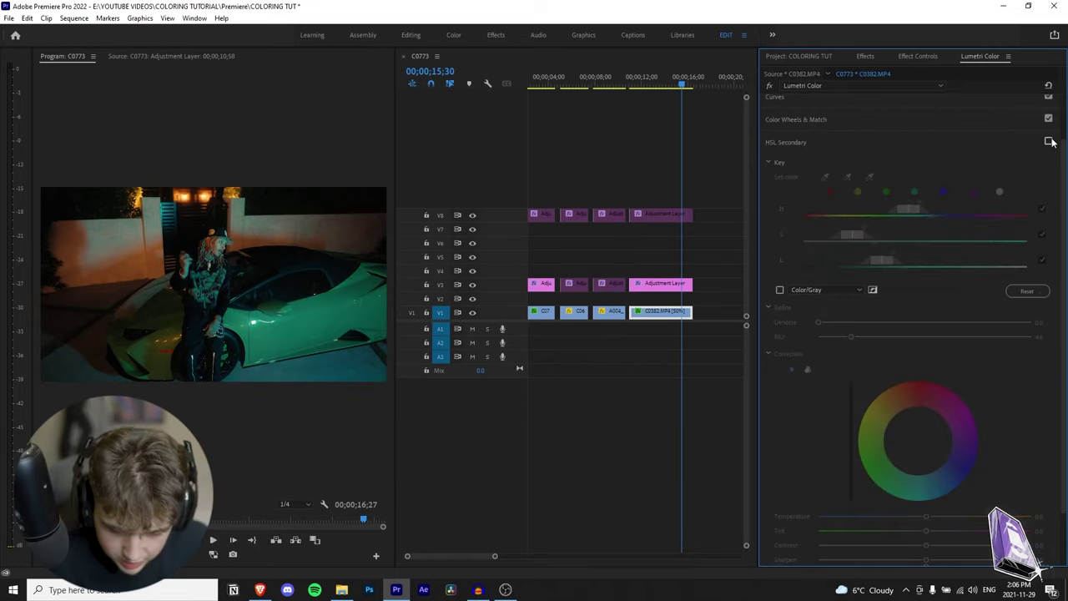
left_click(1050, 142)
left_click(1049, 142)
left_click(1049, 142)
left_click(1049, 142)
left_click(1049, 142)
left_click(1049, 142)
left_click(1049, 142)
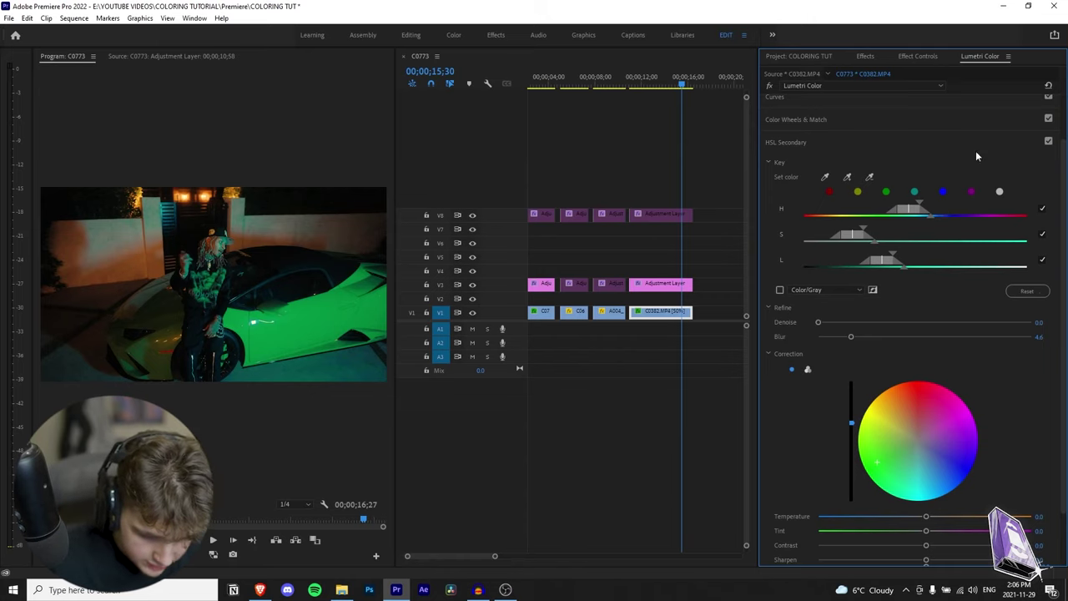
Step: At 00;00;14;24, bypass clip C0382.MP4's HSL Secondary and compare the shot with the V3 adjustment layer off and on, including the enlarged preview
mouse_move(683, 84)
left_mouse_down()
mouse_move(651, 84)
mouse_move(669, 84)
left_mouse_up()
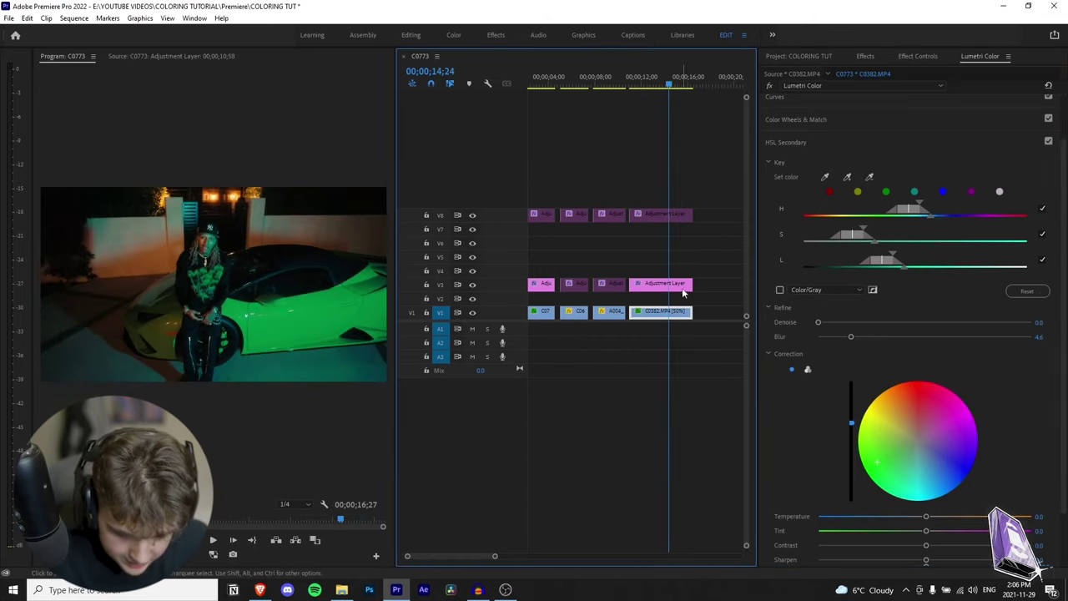
left_click(1049, 142)
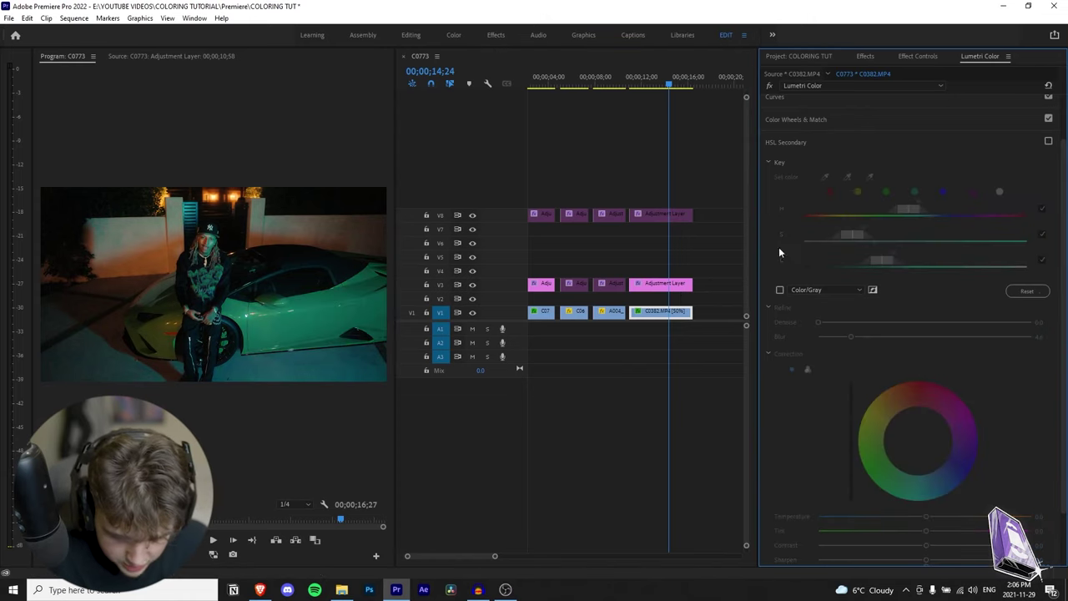
left_click(678, 286)
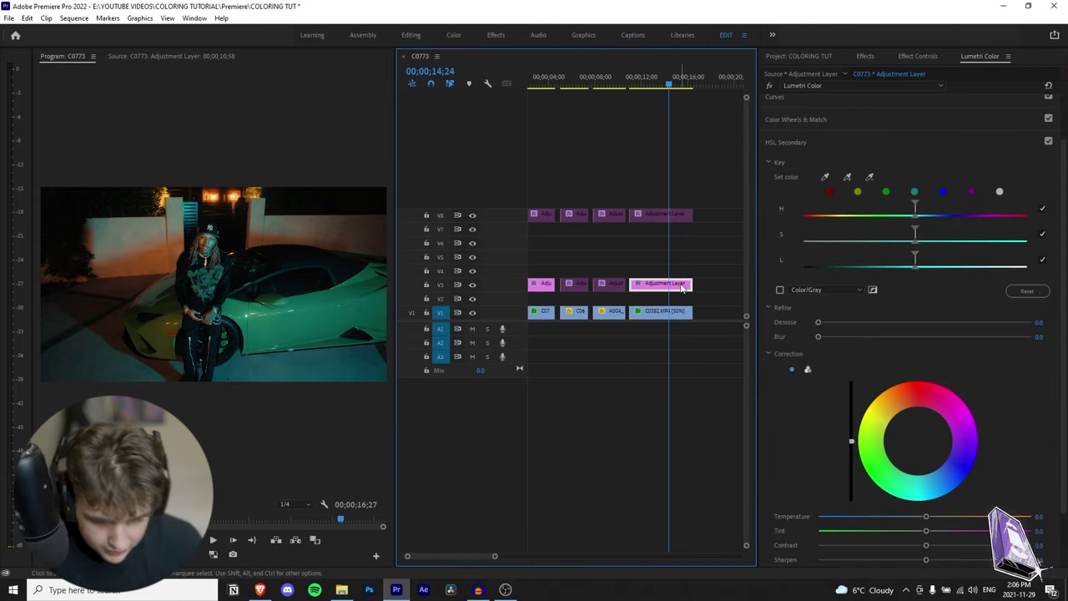
key("shift+e")
key("shift+e")
key("shift+e")
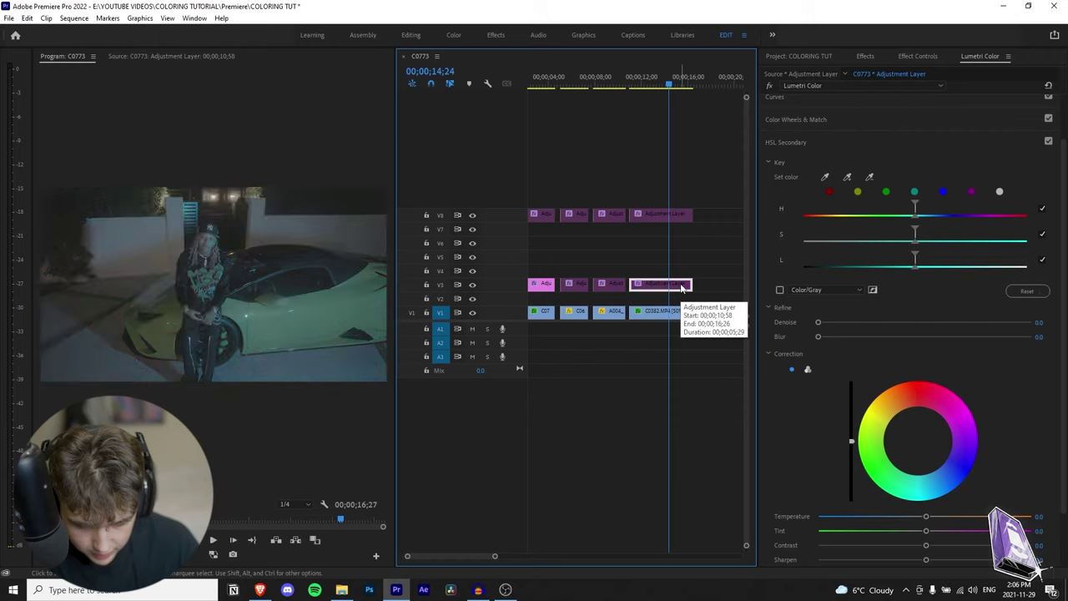
key("shift+e")
key("grave")
key("grave")
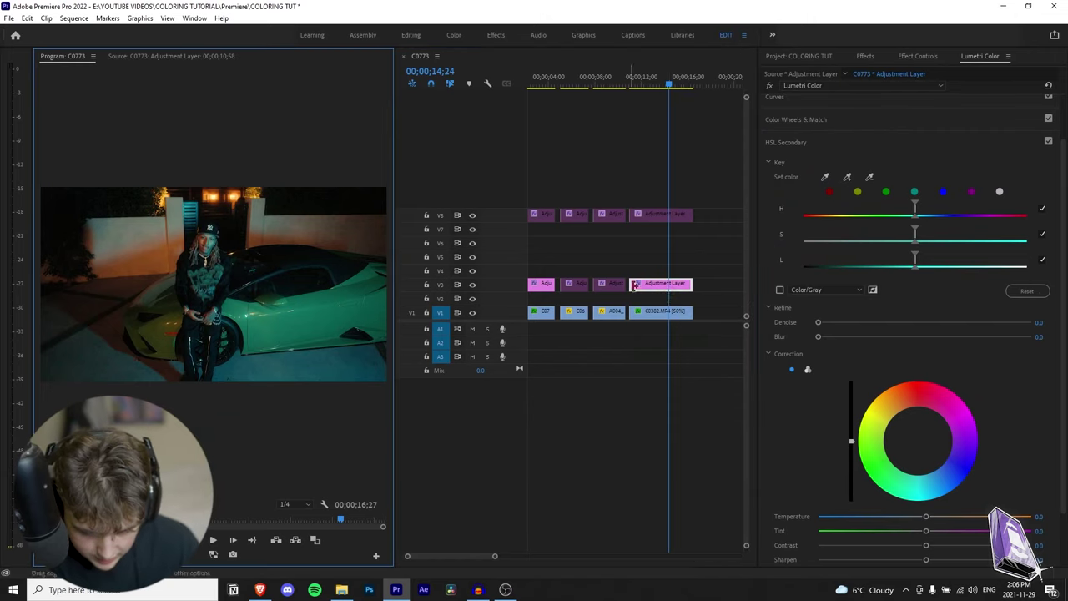
Step: Re-enable HSL Secondary on clip C0382.MP4 and view the shot in the enlarged preview
left_click(675, 313)
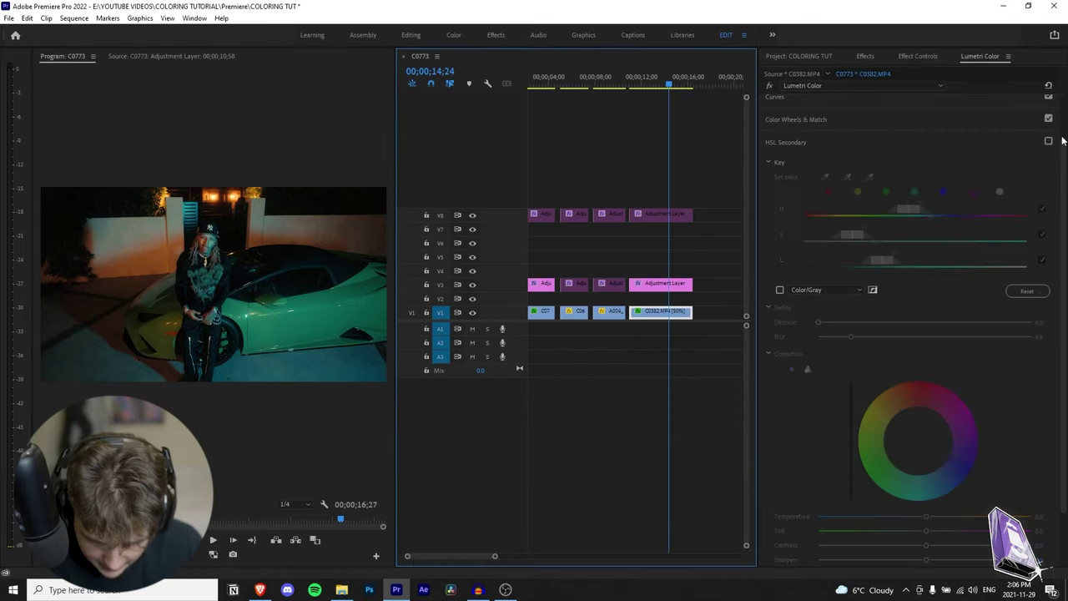
left_click(1049, 143)
key("grave")
key("grave")
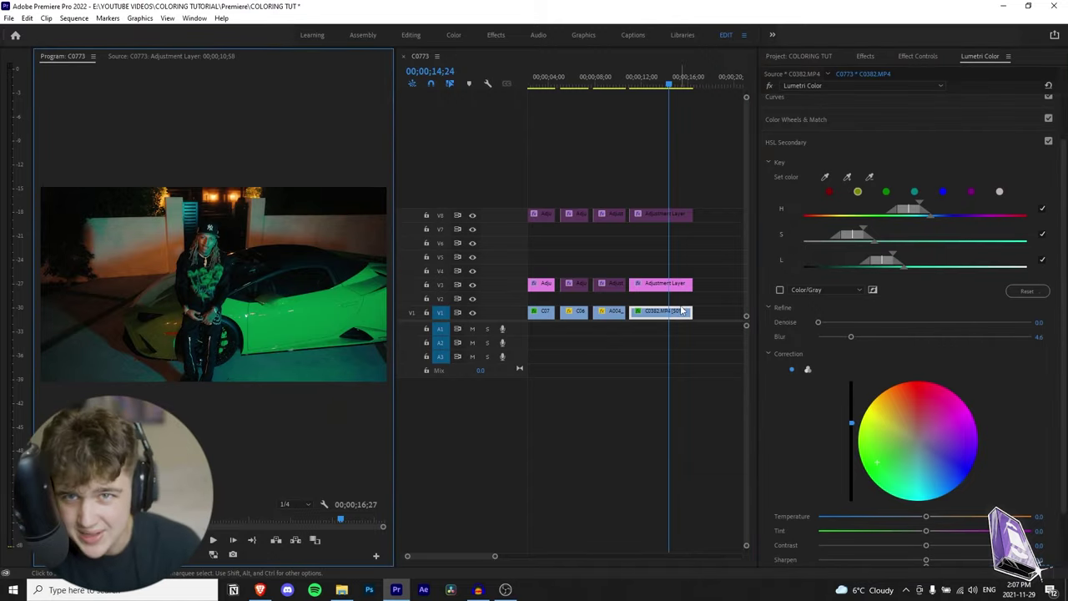
Step: Duplicate clip C0382.MP4 onto V2 and add the car's front hood color to the copy's HSL key, checking the enlarged preview
left_click_drag(682, 310, 682, 297)
left_click(847, 177)
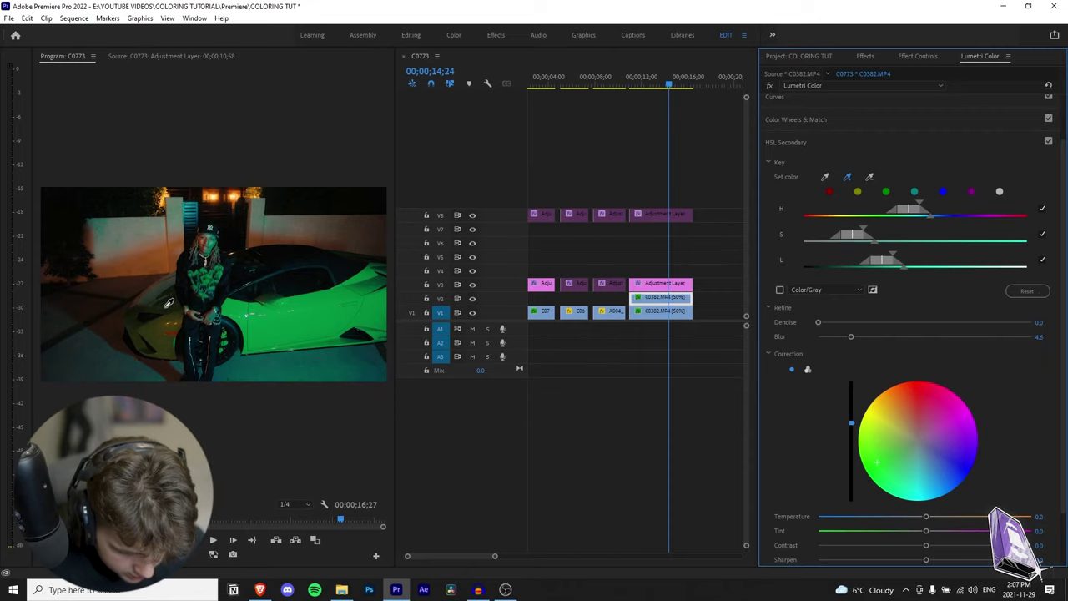
left_click(166, 305)
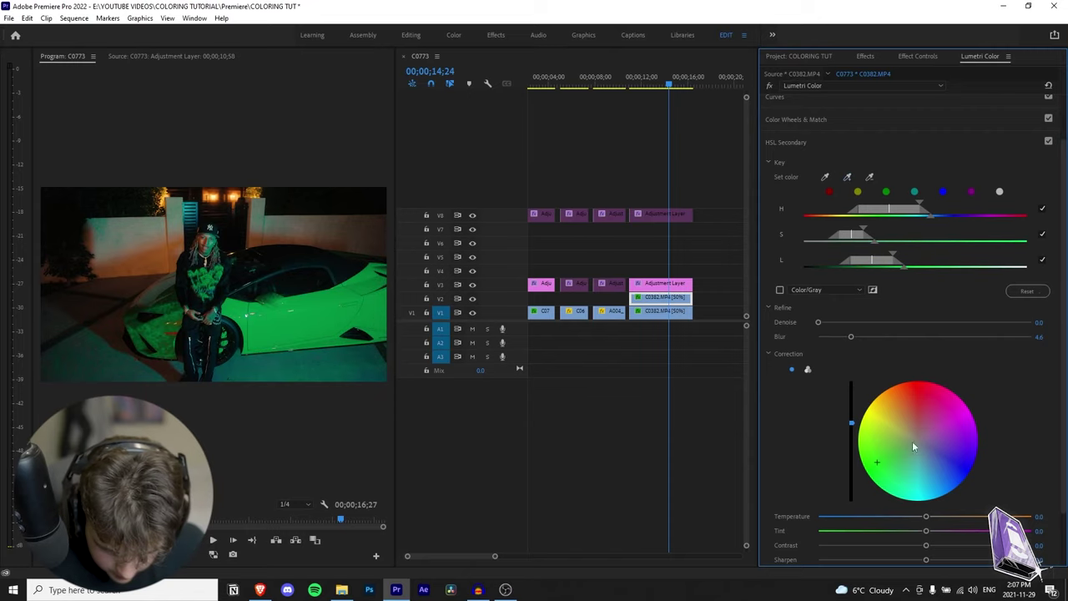
key("grave")
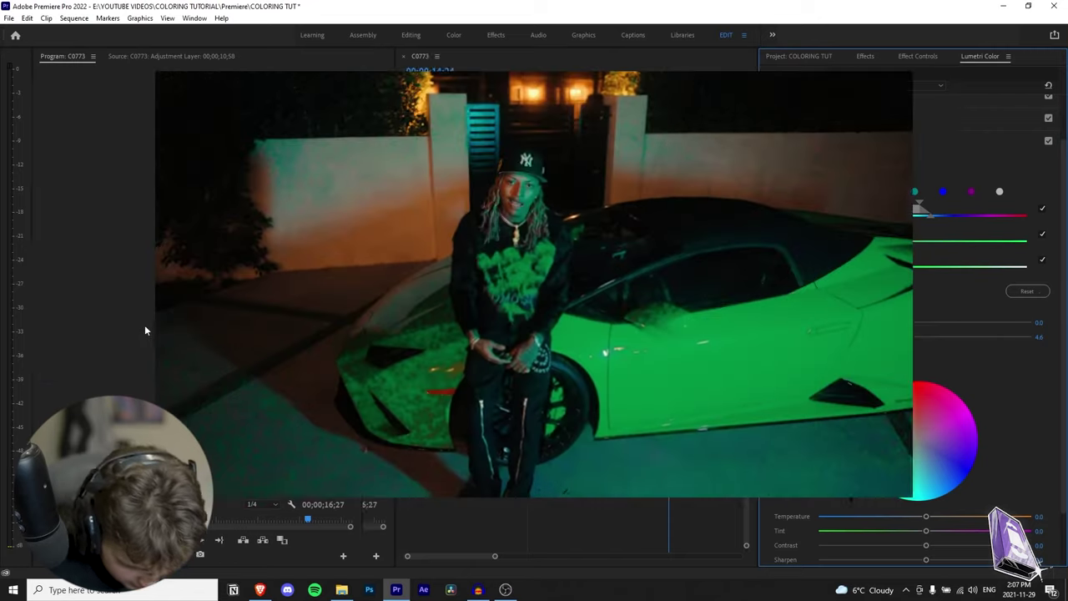
key("grave")
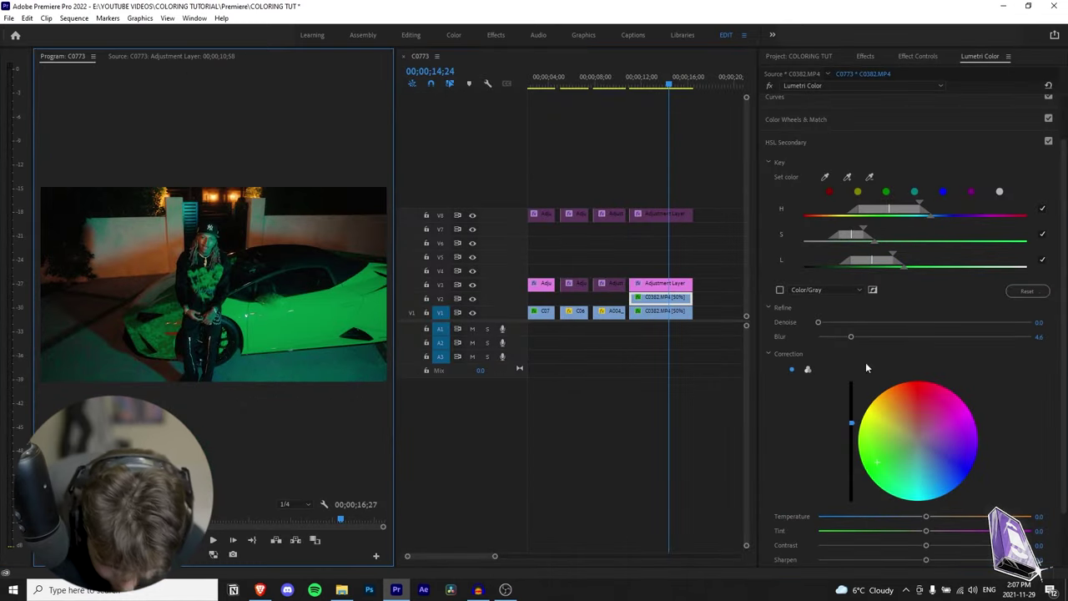
Step: Show the V2 copy's HSL key as a Color/Gray mask and raise its Blur to about 17.4
left_click_drag(820, 322, 775, 349)
left_click_drag(848, 337, 900, 351)
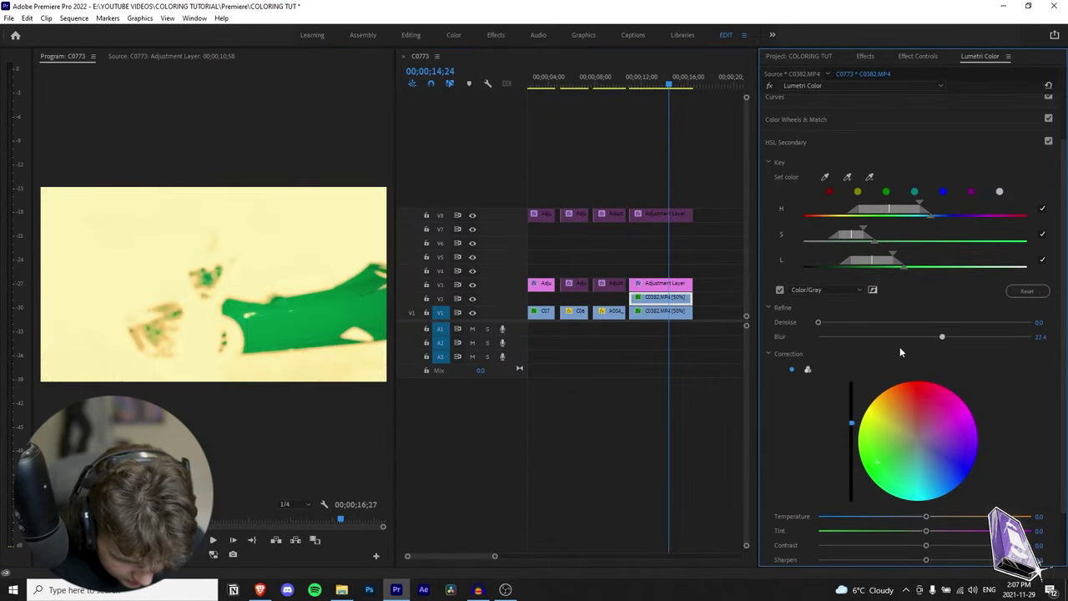